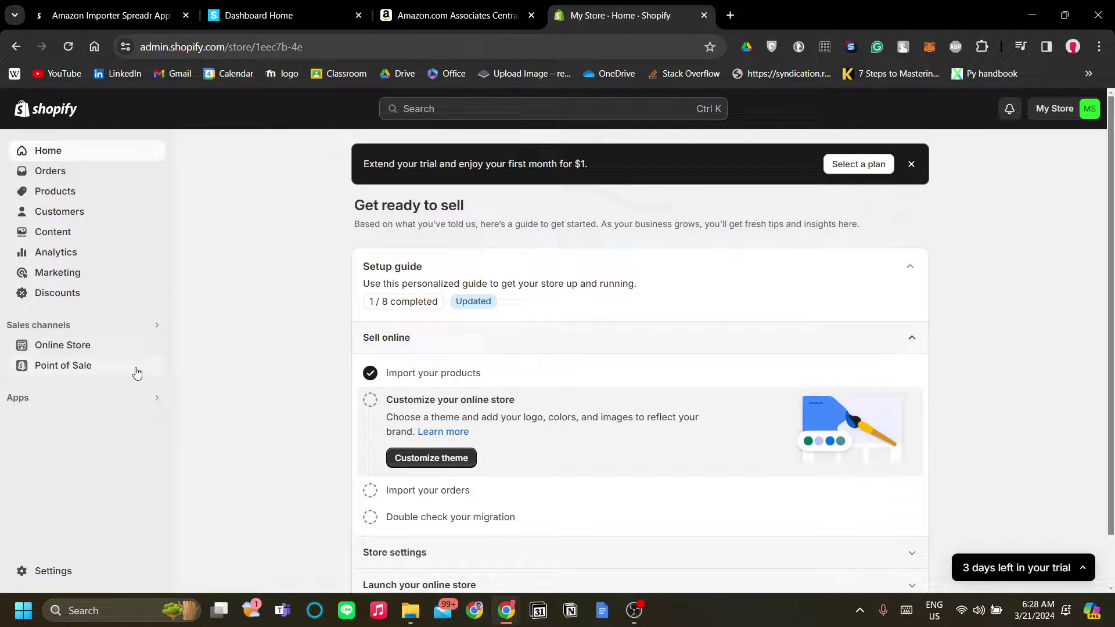
Search the apps for 'sprea' to find the installed Amazon Importer Spreadr App in the App Store.
{"action": "left_click", "coordinate": [133, 402]}
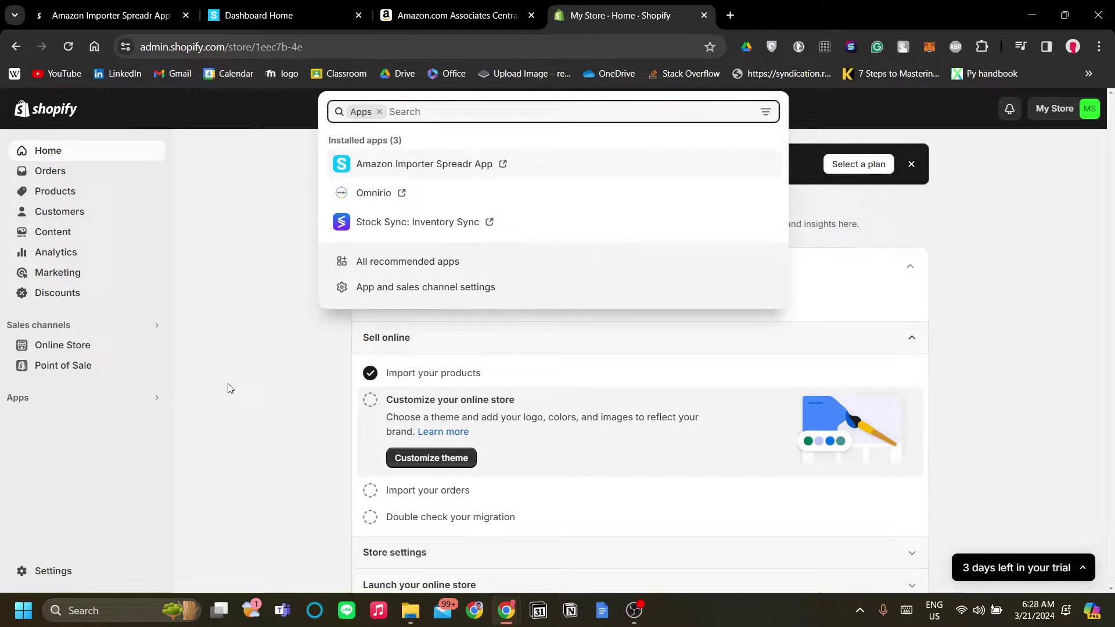
{"action": "left_click", "coordinate": [212, 388]}
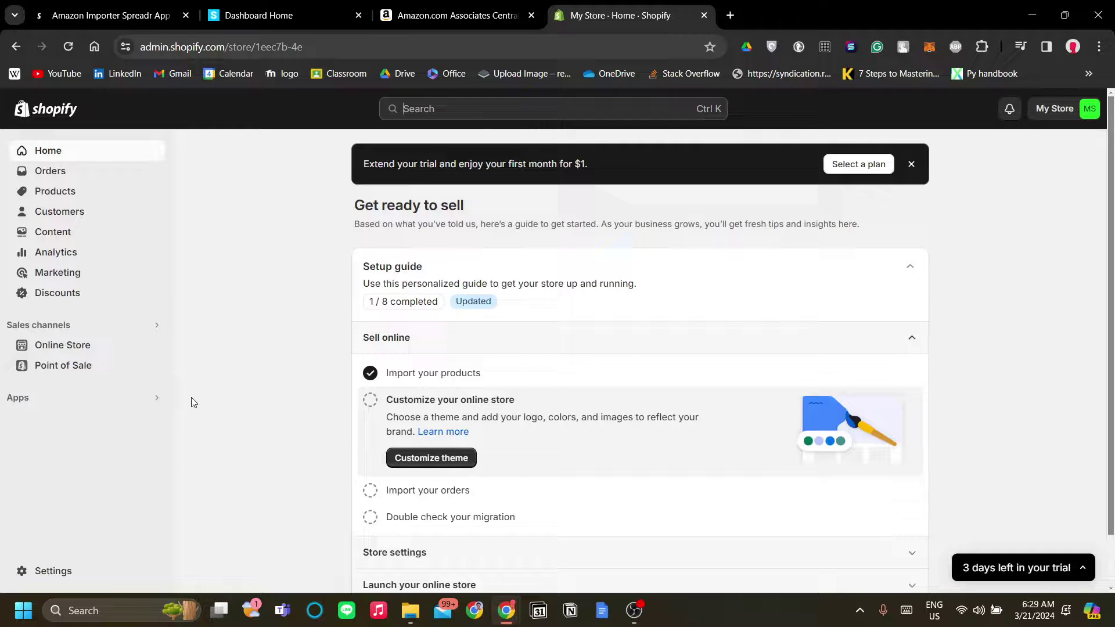
{"action": "left_click", "coordinate": [140, 401]}
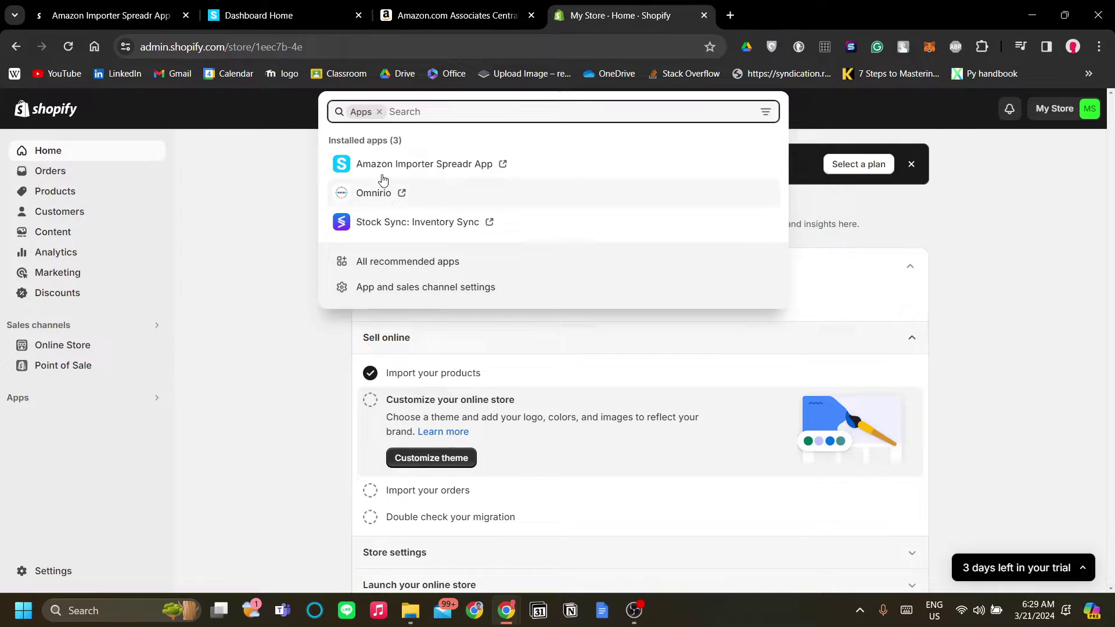
{"action": "left_click", "coordinate": [138, 396]}
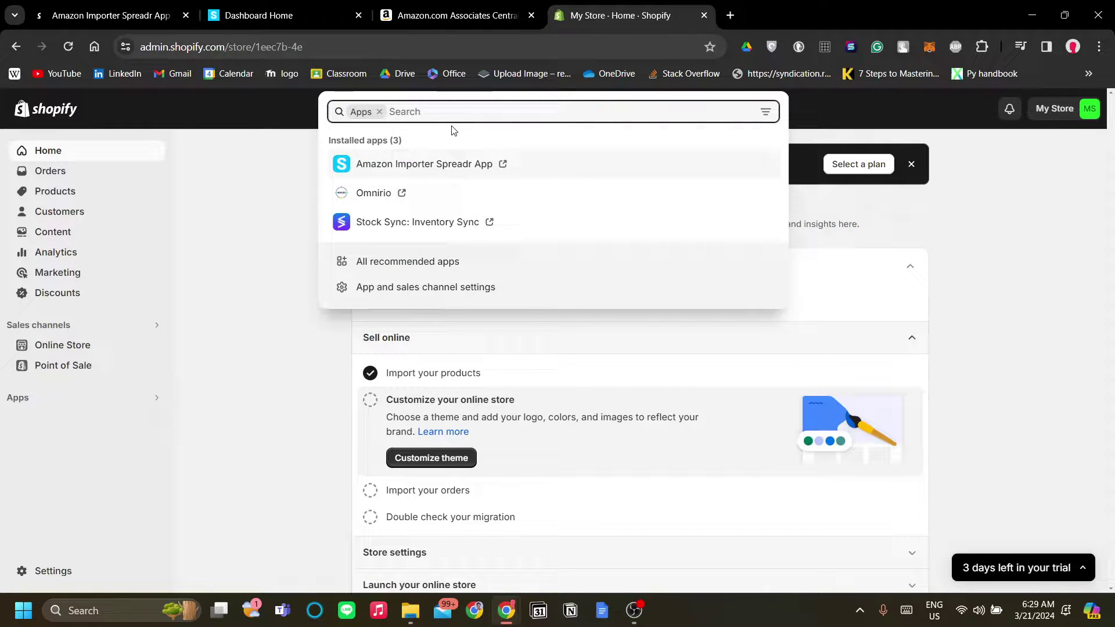
{"action": "type", "text": "spreadr"}
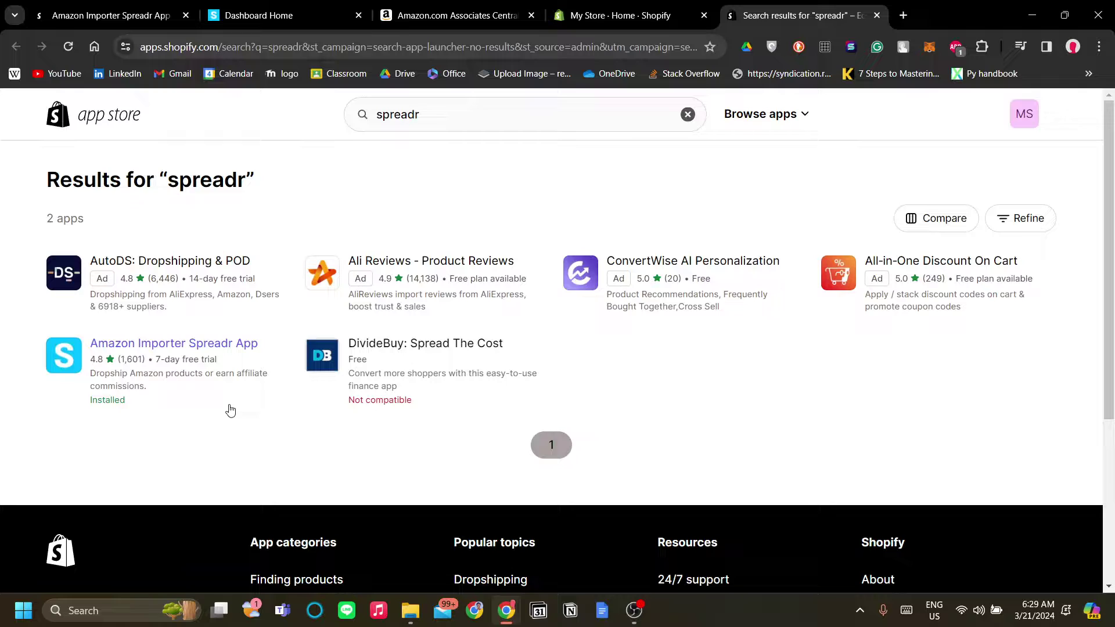
Review the Amazon Importer Spreadr App listing, then close its tab to return to the admin home.
{"action": "left_click", "coordinate": [170, 377]}
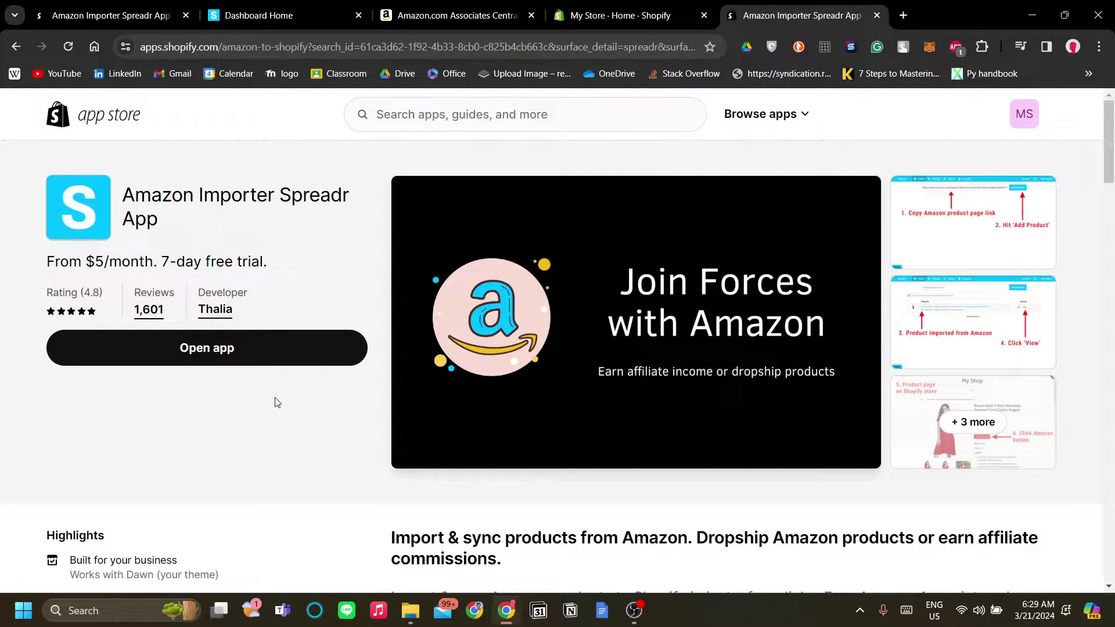
{"action": "left_click", "coordinate": [877, 16]}
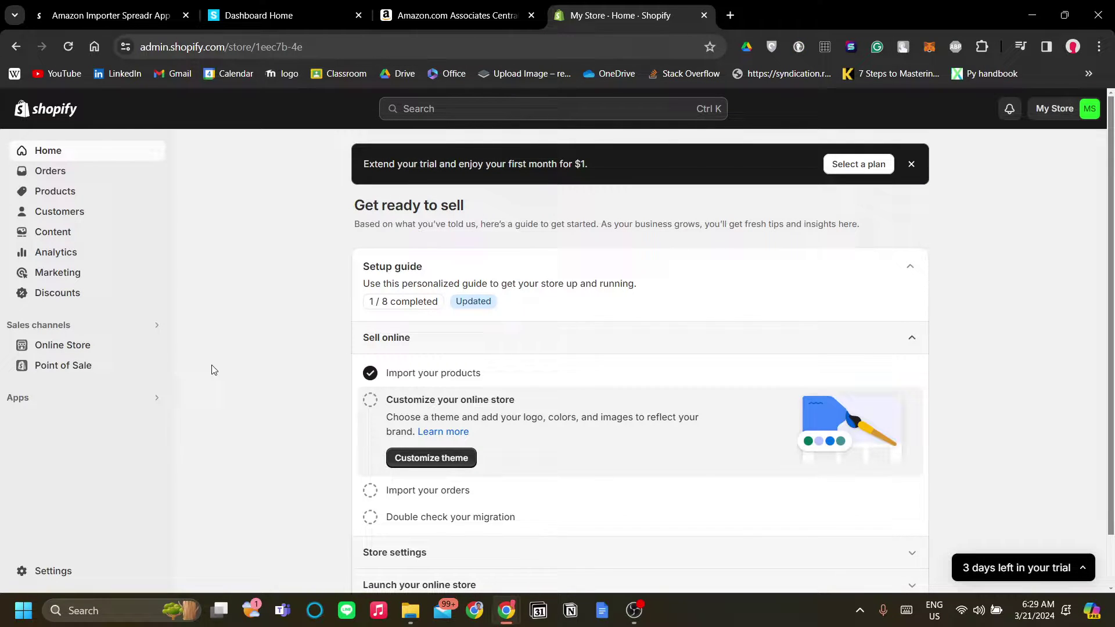
Launch Amazon Importer Spreadr App from Shopify's installed Apps list in a new tab.
{"action": "left_click", "coordinate": [157, 398]}
{"action": "left_click", "coordinate": [409, 166]}
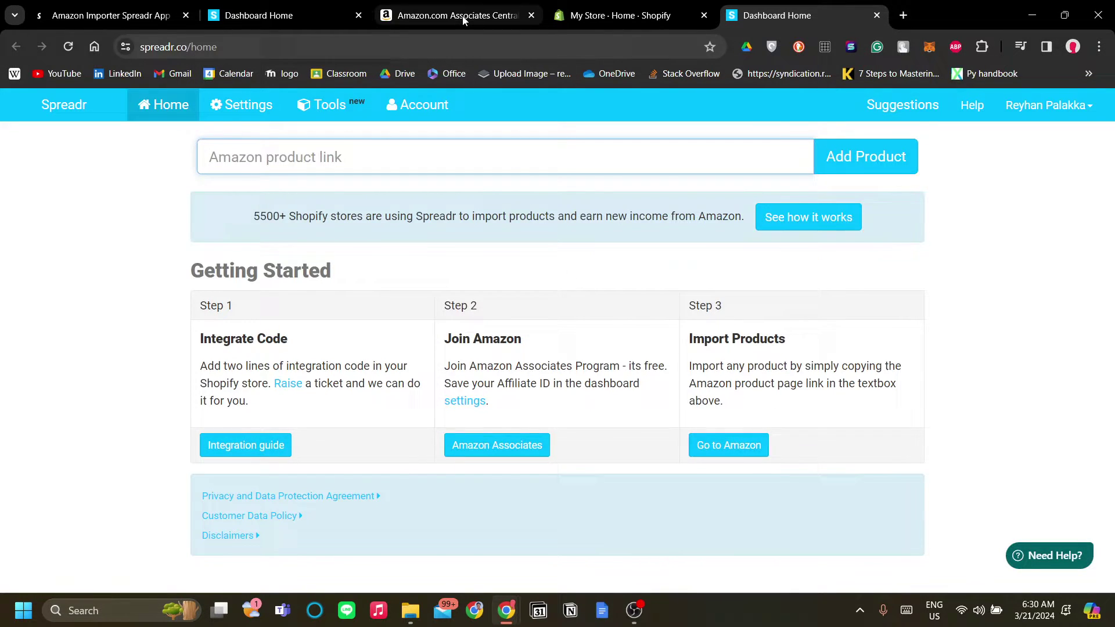
{"action": "left_click", "coordinate": [418, 15]}
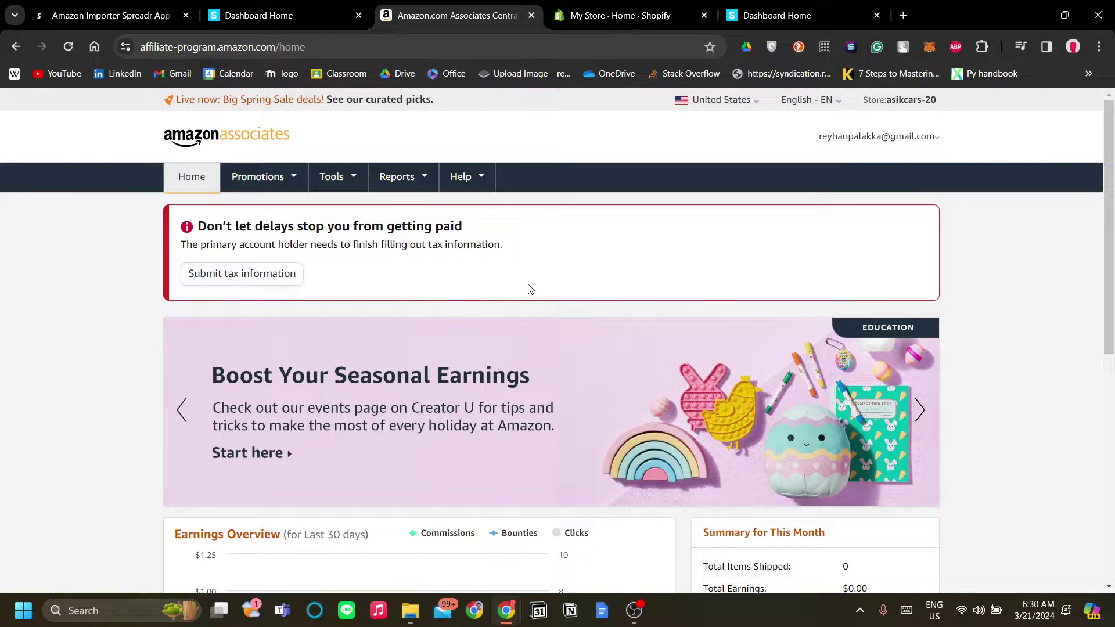
{"action": "scroll", "coordinate": [529, 284], "scroll_direction": "down", "scroll_amount": 1}
{"action": "scroll", "coordinate": [529, 285], "scroll_direction": "up", "scroll_amount": 1}
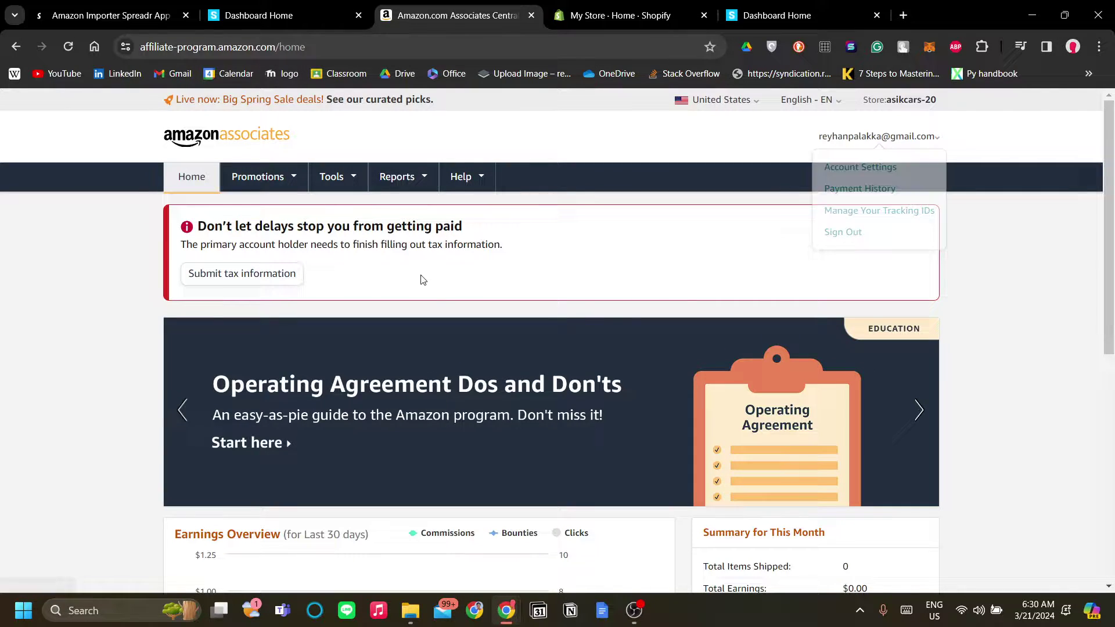
{"action": "scroll", "coordinate": [380, 238], "scroll_direction": "down", "scroll_amount": 3}
{"action": "scroll", "coordinate": [381, 239], "scroll_direction": "up", "scroll_amount": 3}
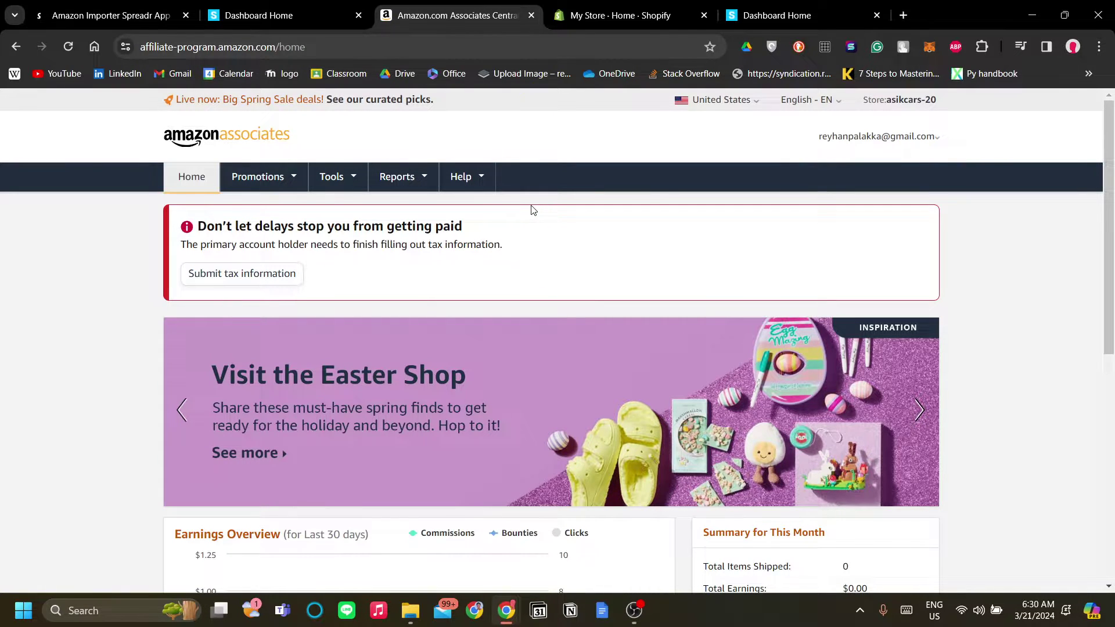
{"action": "left_click", "coordinate": [411, 183]}
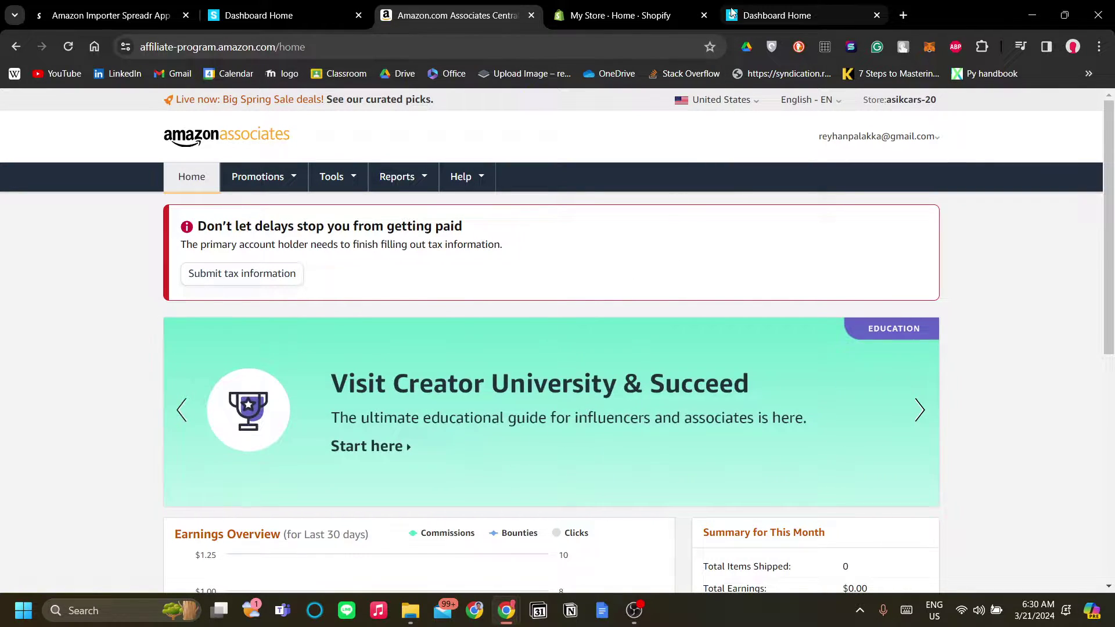
{"action": "left_click", "coordinate": [749, 15]}
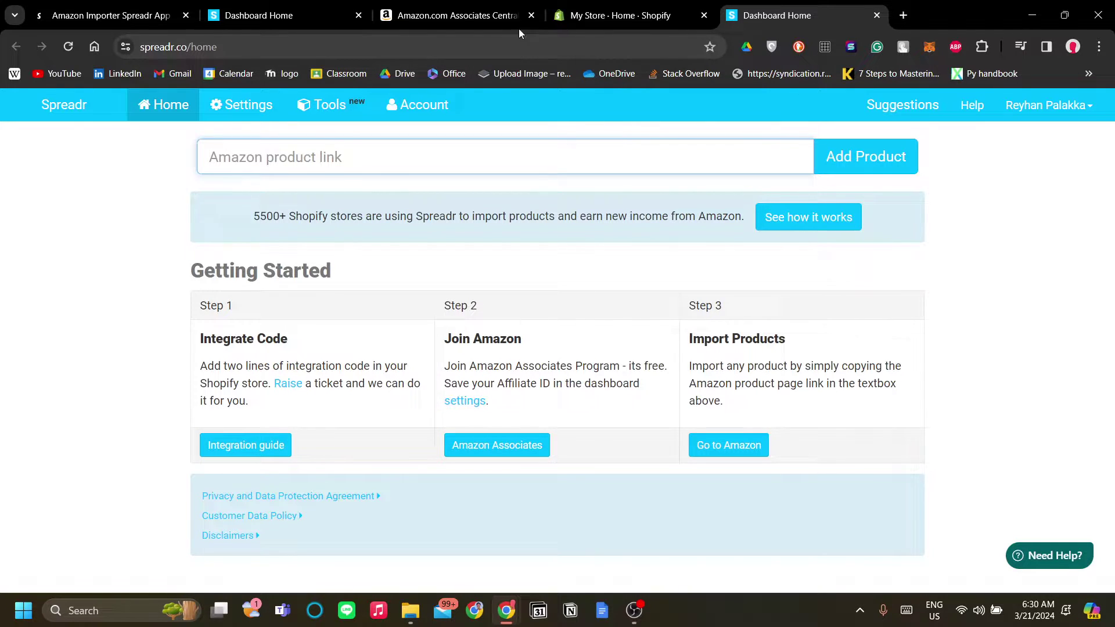
Switch to the Shopify admin and relaunch the Spreadr dashboard from the Apps list.
{"action": "left_click", "coordinate": [592, 9]}
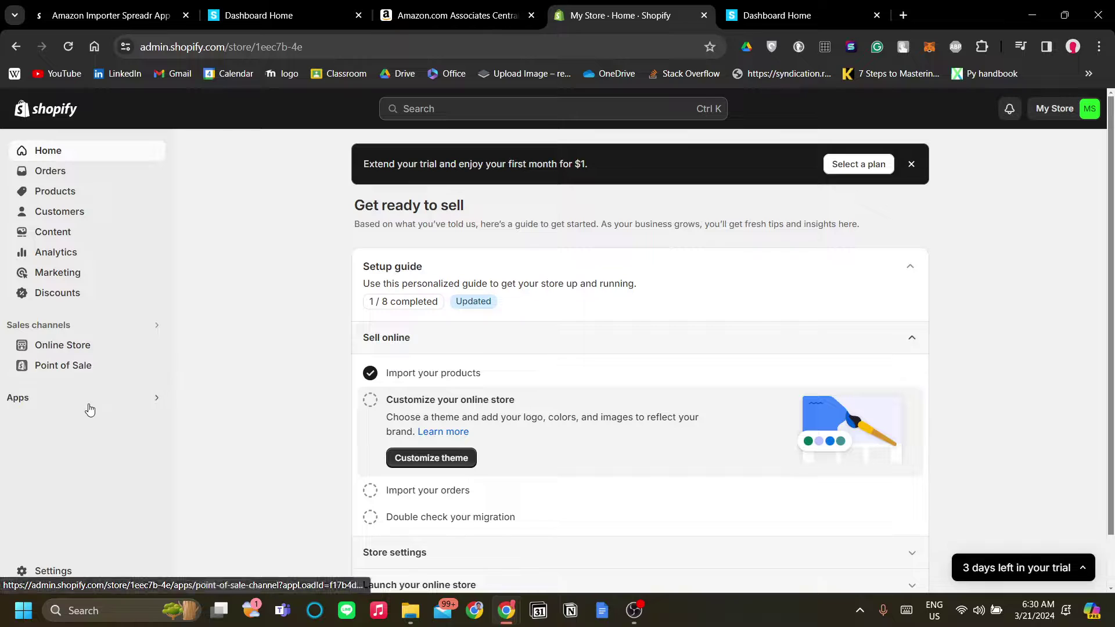
{"action": "left_click", "coordinate": [156, 398]}
{"action": "left_click", "coordinate": [389, 169]}
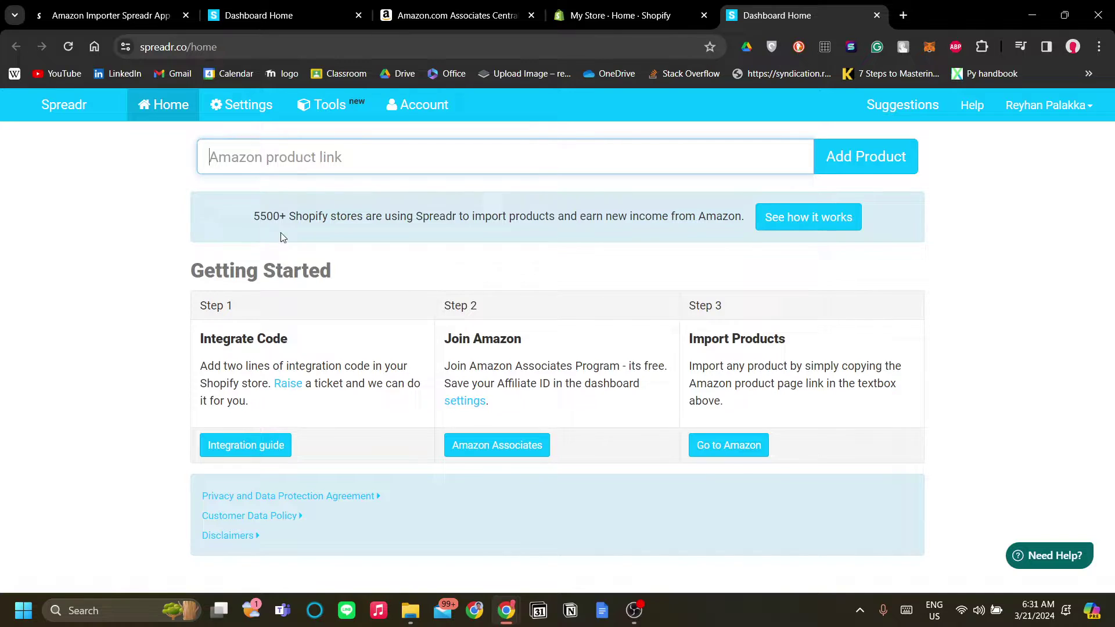
Skim the Getting Started steps and open the Step 1 Integration guide article.
{"action": "left_click_drag", "start_coordinate": [196, 321], "coordinate": [782, 340]}
{"action": "left_click", "coordinate": [861, 347]}
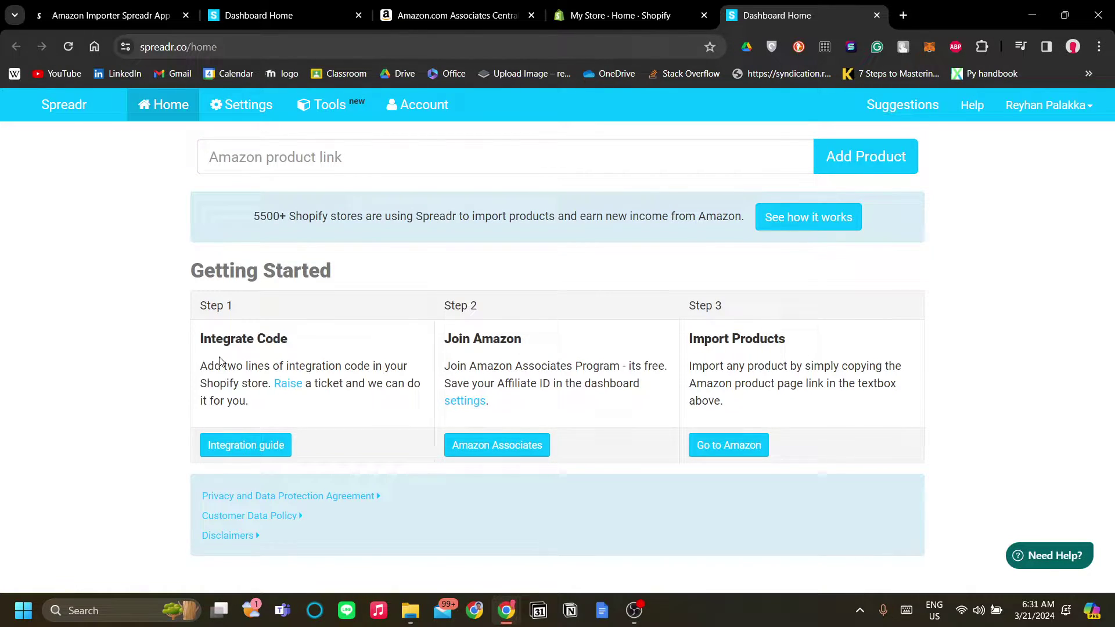
{"action": "left_click_drag", "start_coordinate": [250, 349], "coordinate": [336, 351]}
{"action": "left_click", "coordinate": [340, 365]}
{"action": "left_click", "coordinate": [276, 408]}
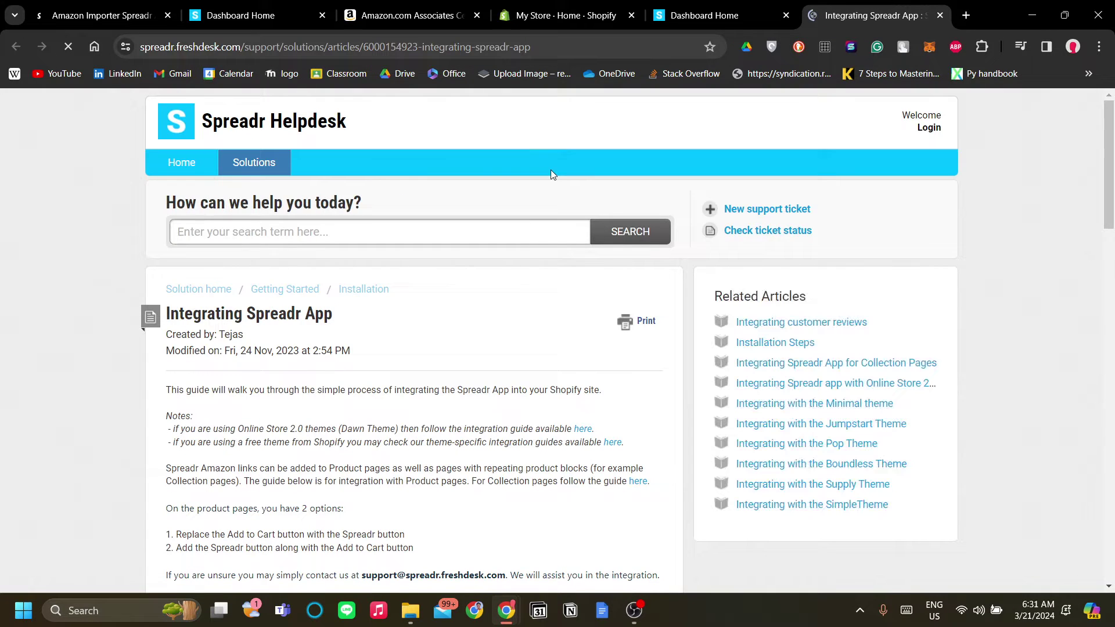
Scroll through the steps of the Integrating Spreadr App article.
{"action": "scroll", "coordinate": [438, 292], "scroll_direction": "down", "scroll_amount": 1}
{"action": "scroll", "coordinate": [438, 292], "scroll_direction": "down", "scroll_amount": 2}
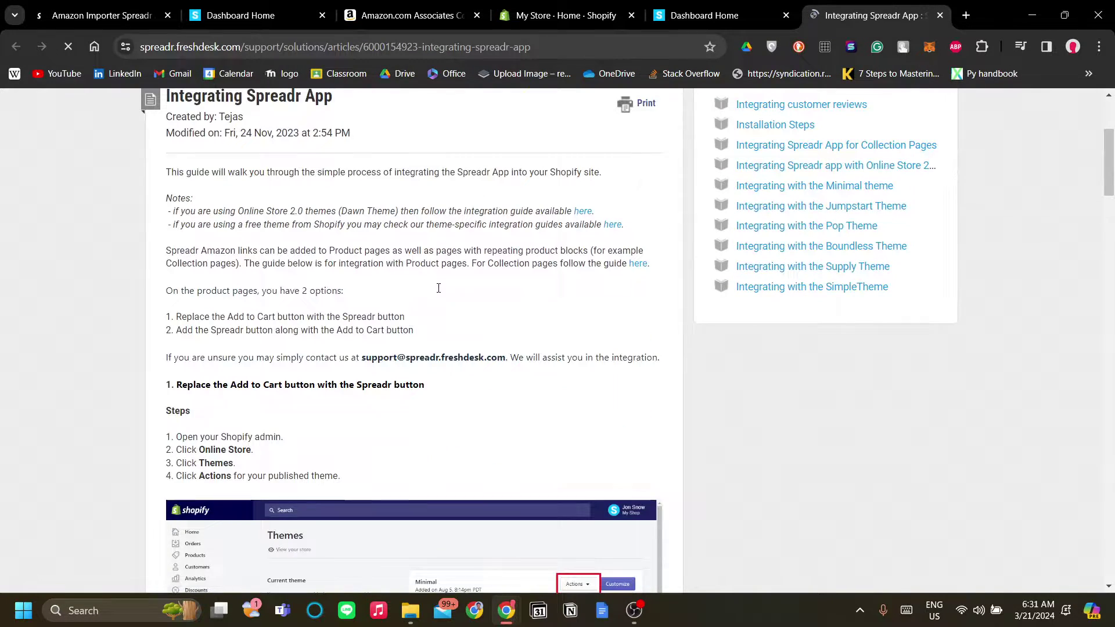
{"action": "scroll", "coordinate": [337, 266], "scroll_direction": "down", "scroll_amount": 2}
{"action": "scroll", "coordinate": [338, 266], "scroll_direction": "down", "scroll_amount": 1}
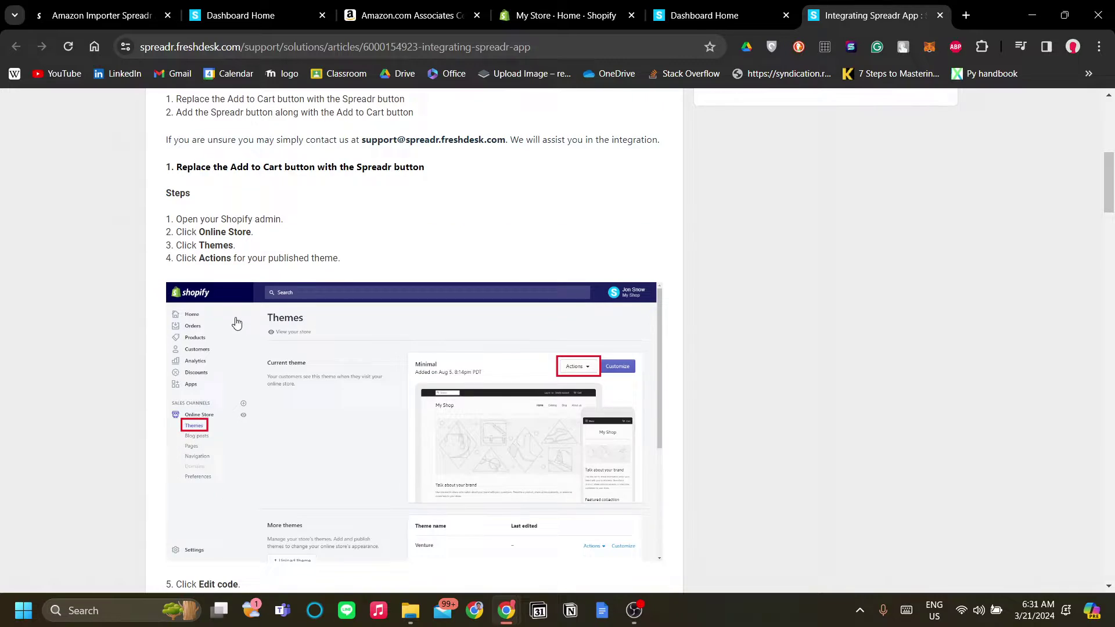
{"action": "scroll", "coordinate": [337, 303], "scroll_direction": "down", "scroll_amount": 2}
{"action": "scroll", "coordinate": [562, 256], "scroll_direction": "down", "scroll_amount": 10}
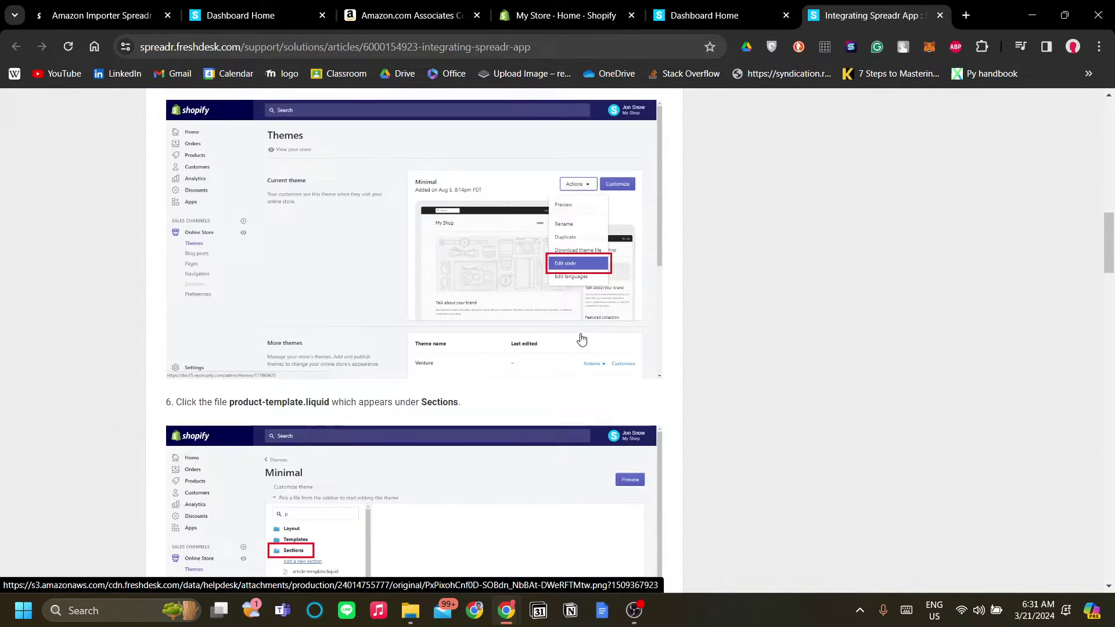
{"action": "scroll", "coordinate": [320, 268], "scroll_direction": "down", "scroll_amount": 4}
{"action": "scroll", "coordinate": [290, 281], "scroll_direction": "down", "scroll_amount": 2}
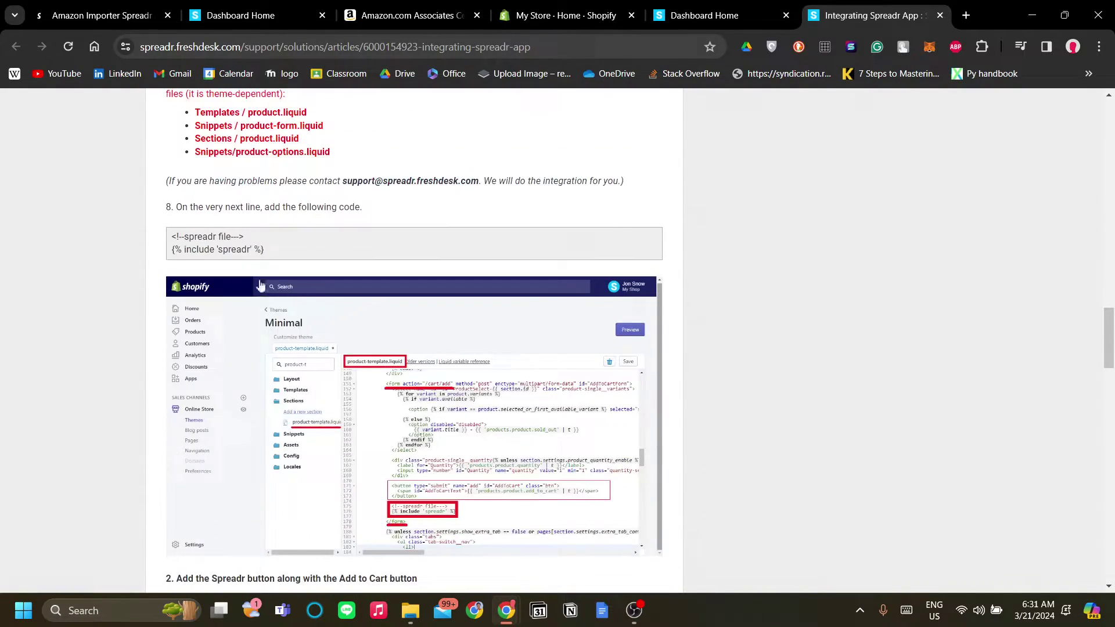
{"action": "scroll", "coordinate": [347, 311], "scroll_direction": "down", "scroll_amount": 1}
{"action": "scroll", "coordinate": [351, 312], "scroll_direction": "up", "scroll_amount": 2}
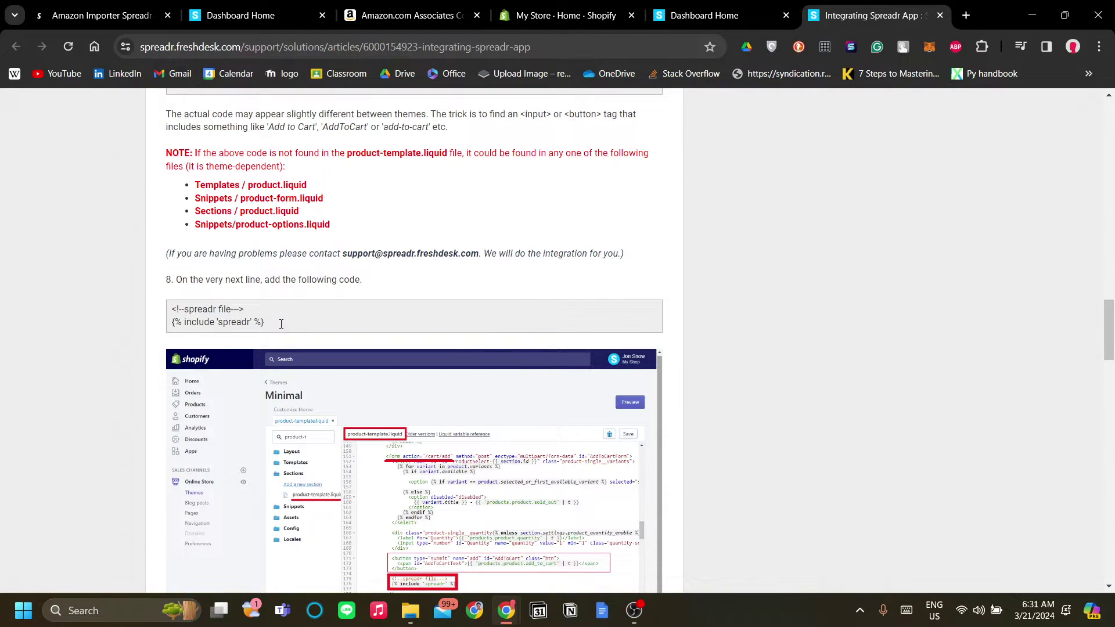
{"action": "scroll", "coordinate": [281, 324], "scroll_direction": "up", "scroll_amount": 20}
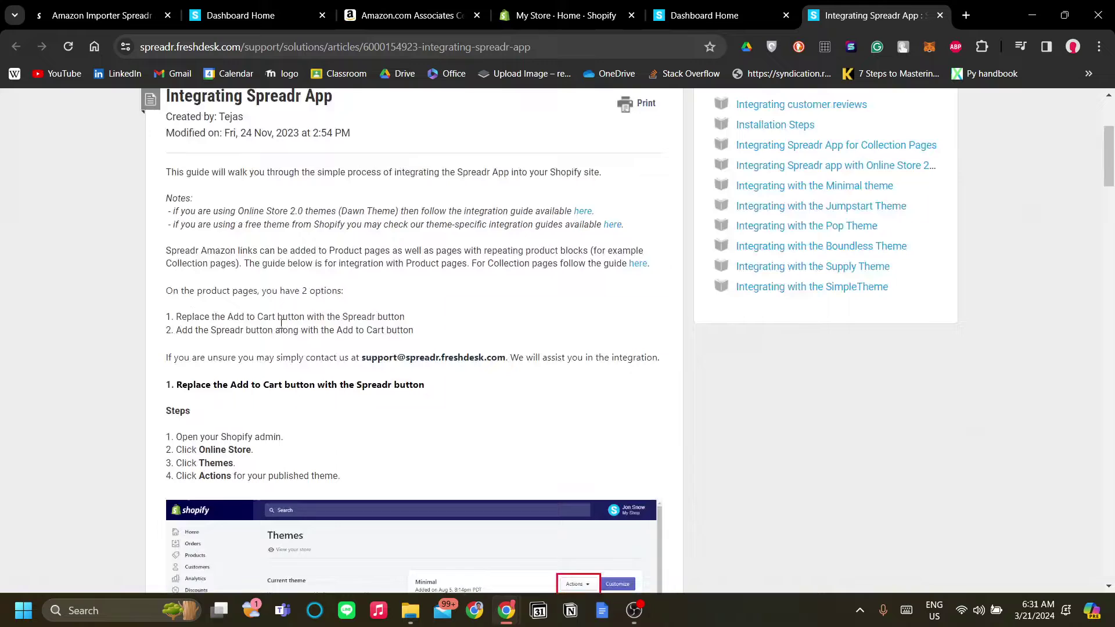
{"action": "scroll", "coordinate": [281, 323], "scroll_direction": "down", "scroll_amount": 10}
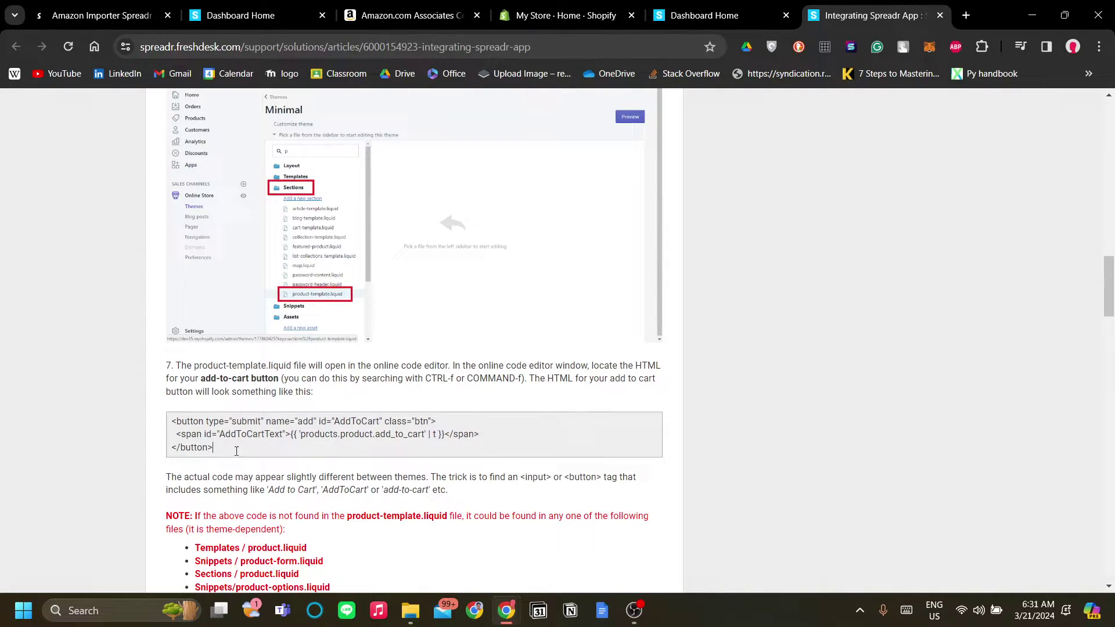
Select the sample add-to-cart button code, then go back to the Shopify admin home.
{"action": "left_click_drag", "start_coordinate": [236, 451], "coordinate": [161, 422]}
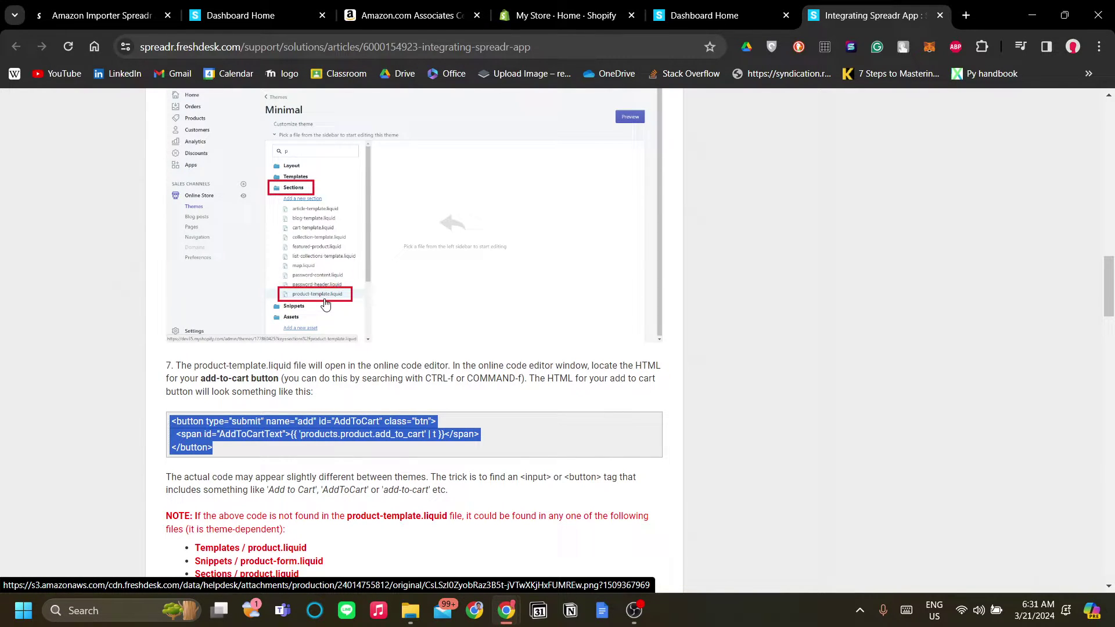
{"action": "scroll", "coordinate": [326, 303], "scroll_direction": "down", "scroll_amount": 7}
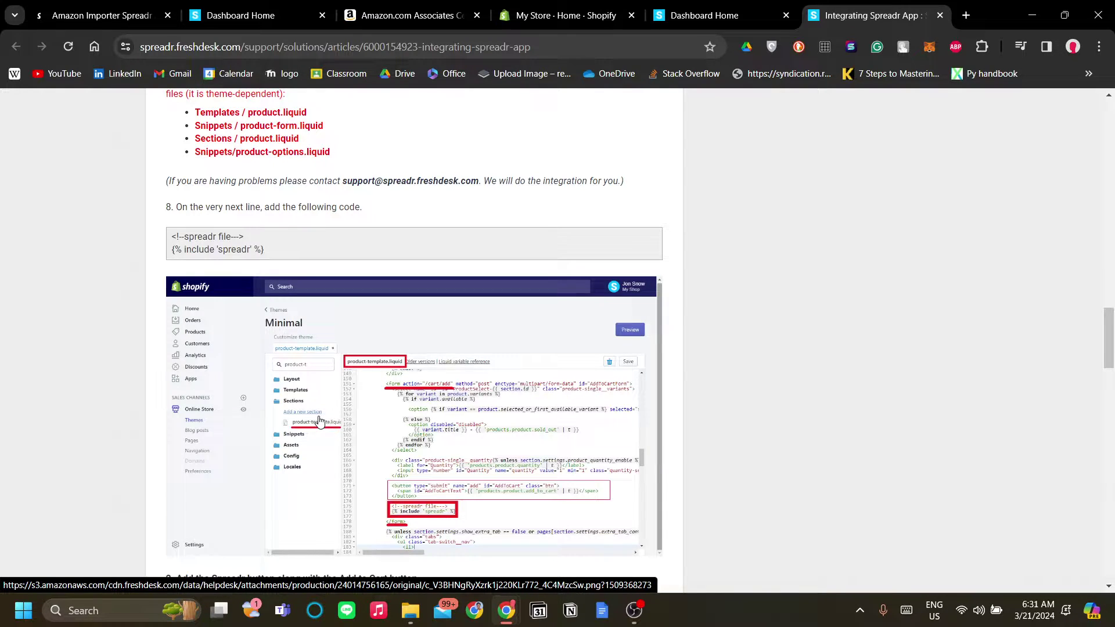
{"action": "scroll", "coordinate": [320, 420], "scroll_direction": "up", "scroll_amount": 2}
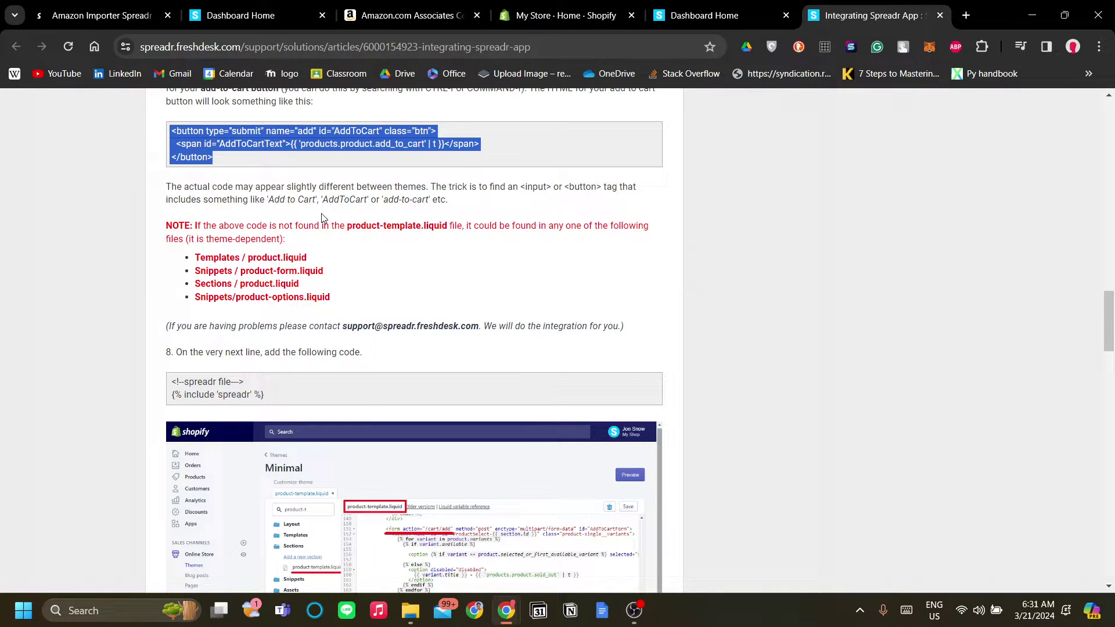
{"action": "left_click", "coordinate": [567, 15]}
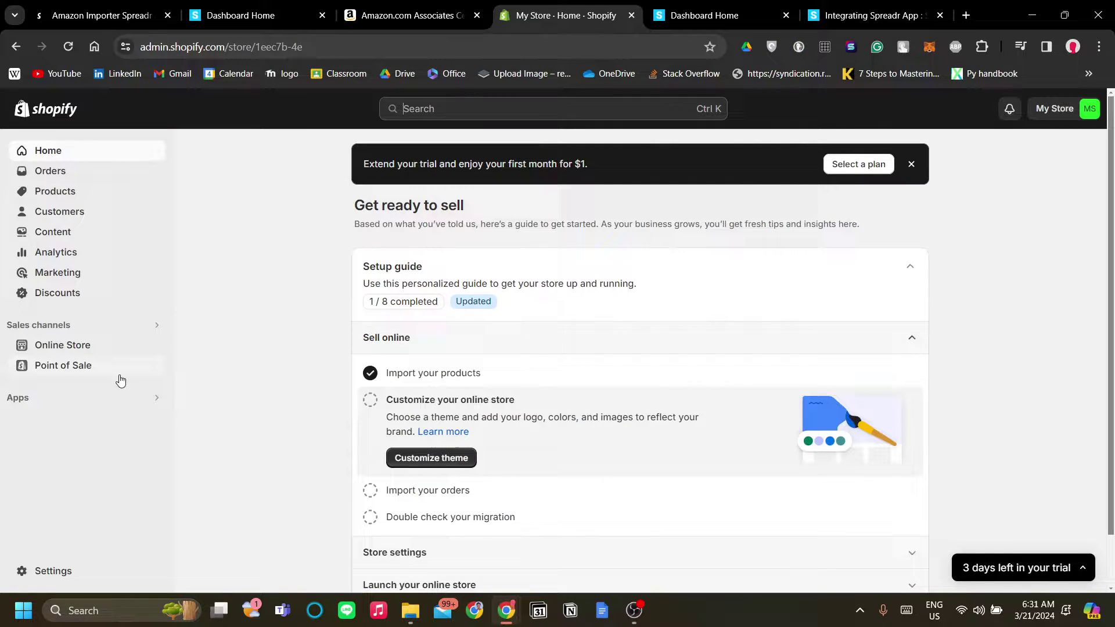
Open the code editor for the current Dawn theme from the Online Store themes page.
{"action": "left_click", "coordinate": [106, 355]}
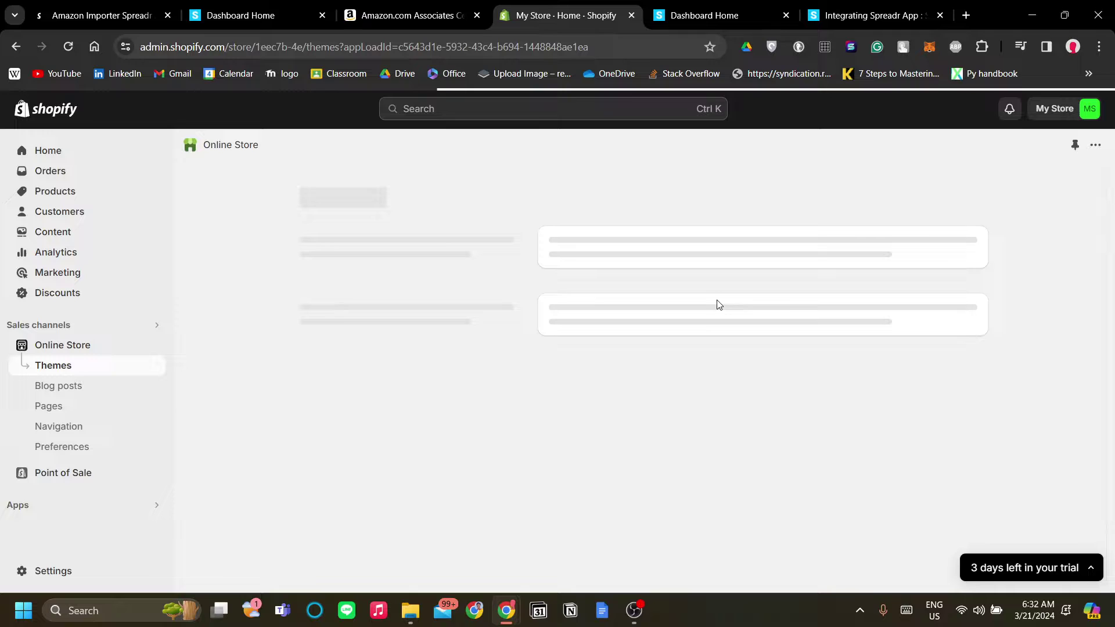
{"action": "scroll", "coordinate": [728, 306], "scroll_direction": "down", "scroll_amount": 3}
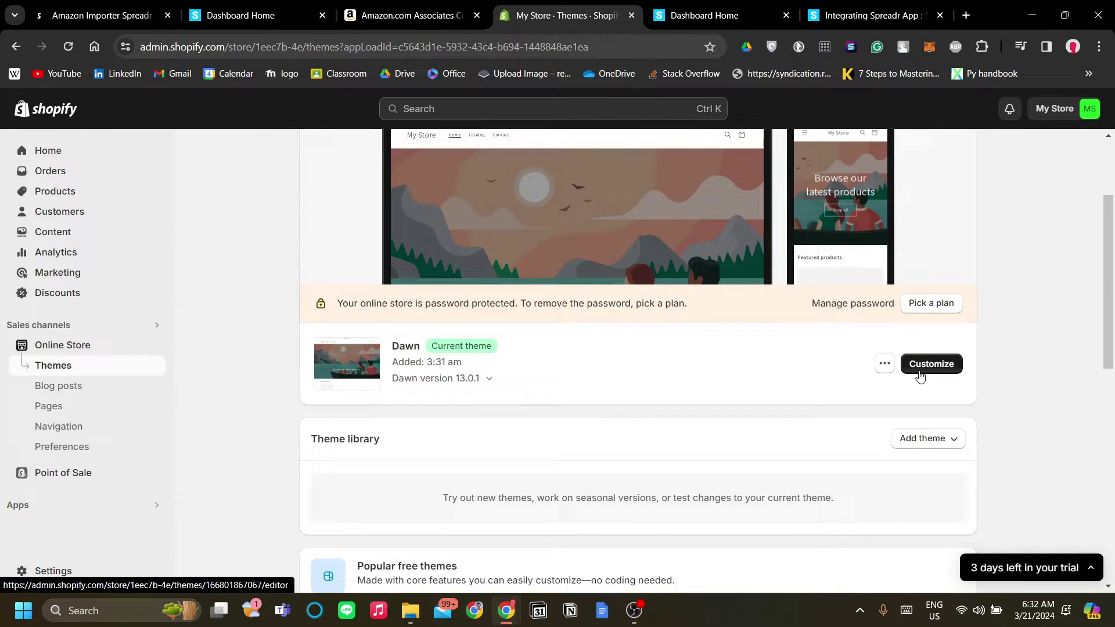
{"action": "left_click", "coordinate": [884, 365]}
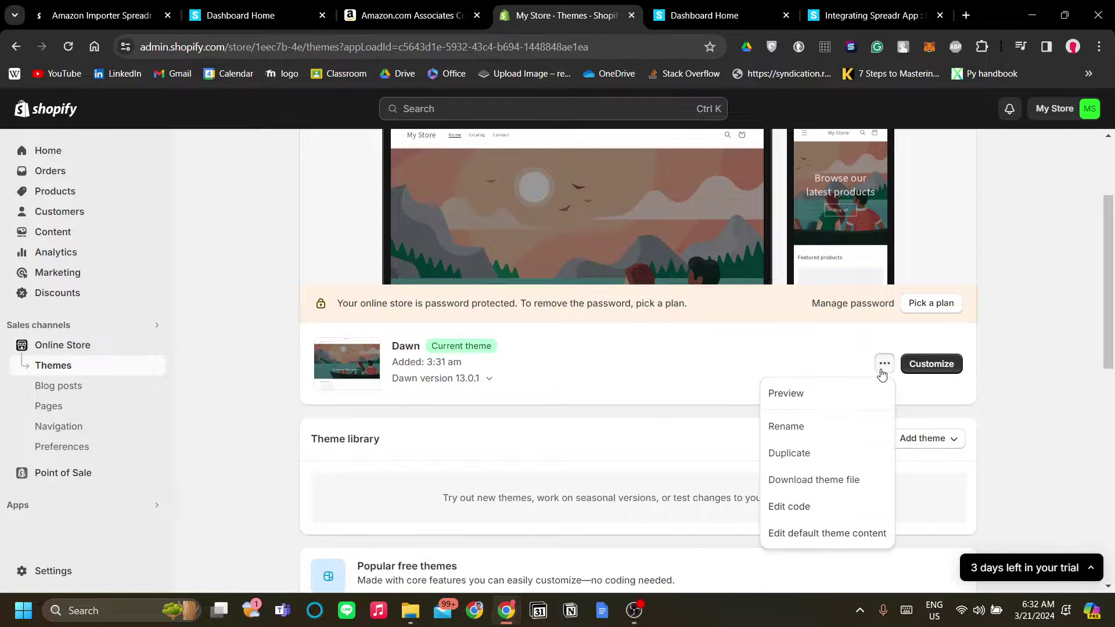
{"action": "left_click", "coordinate": [862, 505]}
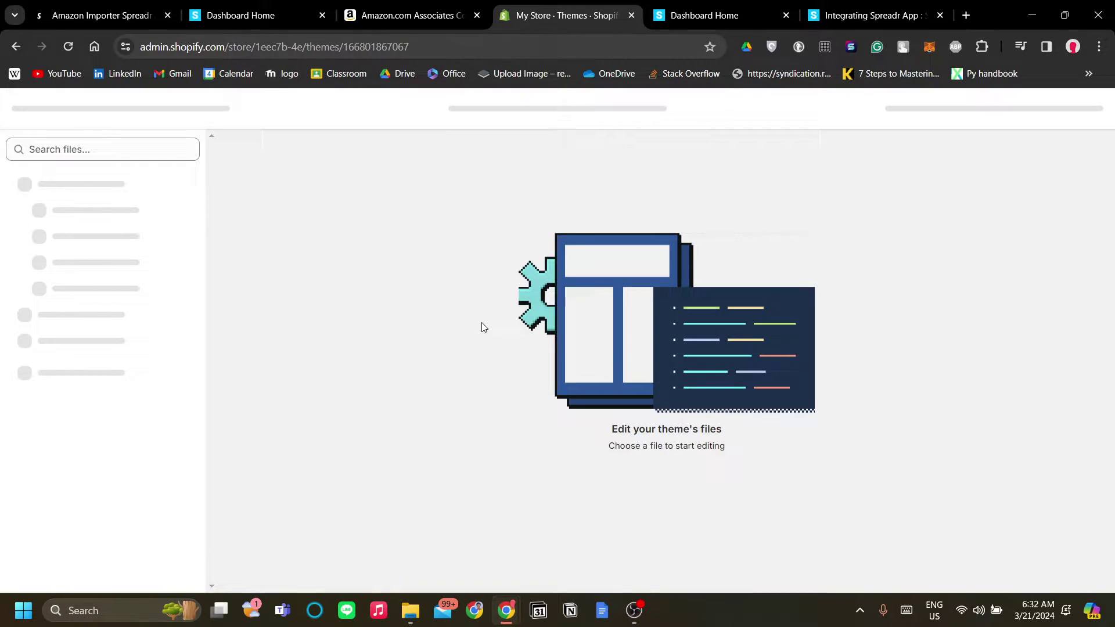
Expand the Sections folder in the theme file tree, then bring up the Spreadr integration article.
{"action": "scroll", "coordinate": [88, 362], "scroll_direction": "down", "scroll_amount": 3}
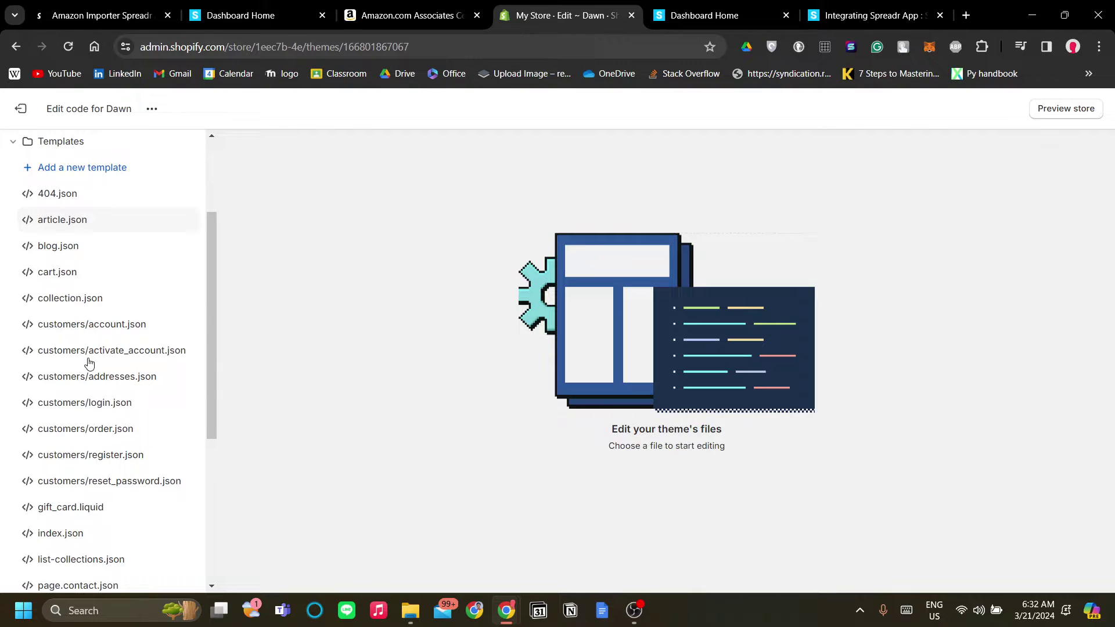
{"action": "scroll", "coordinate": [90, 326], "scroll_direction": "up", "scroll_amount": 3}
{"action": "scroll", "coordinate": [87, 314], "scroll_direction": "down", "scroll_amount": 5}
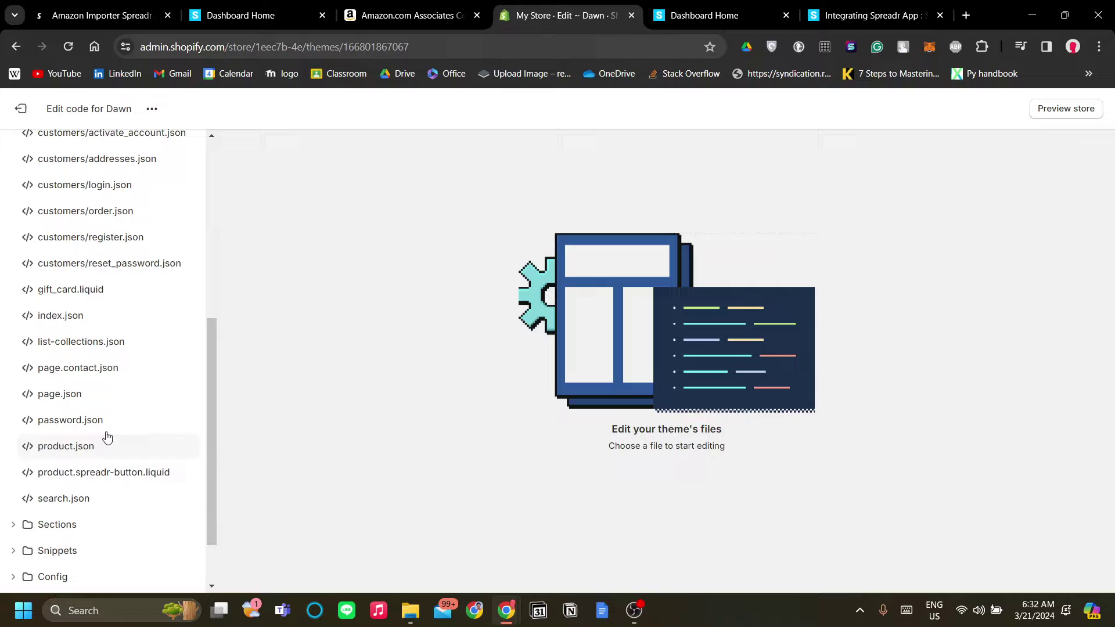
{"action": "scroll", "coordinate": [120, 498], "scroll_direction": "down", "scroll_amount": 2}
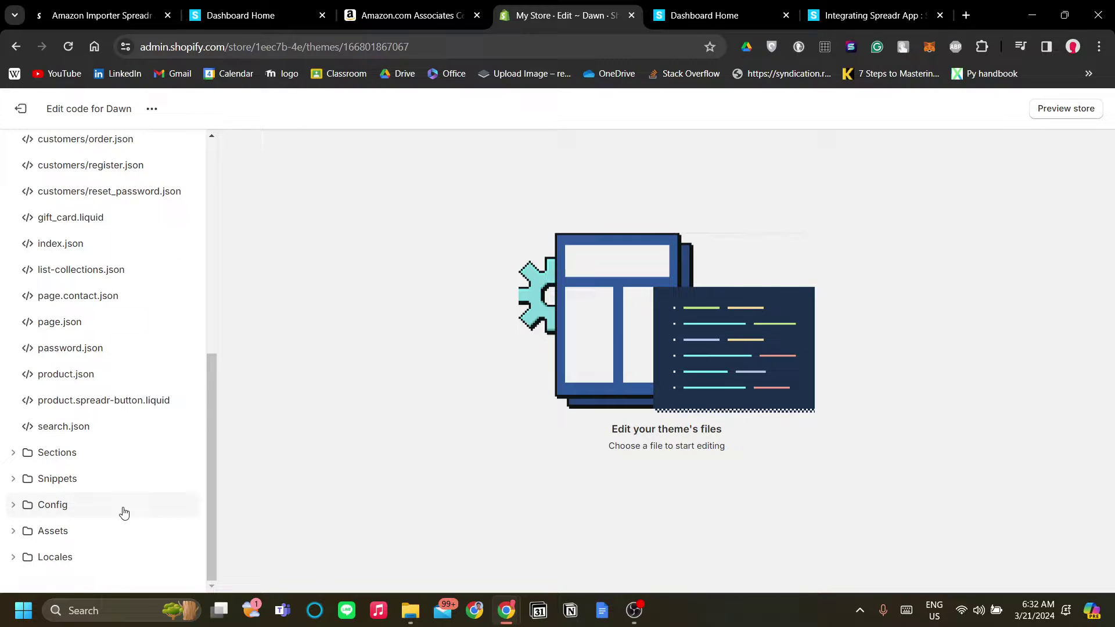
{"action": "left_click", "coordinate": [13, 454]}
{"action": "scroll", "coordinate": [91, 463], "scroll_direction": "down", "scroll_amount": 15}
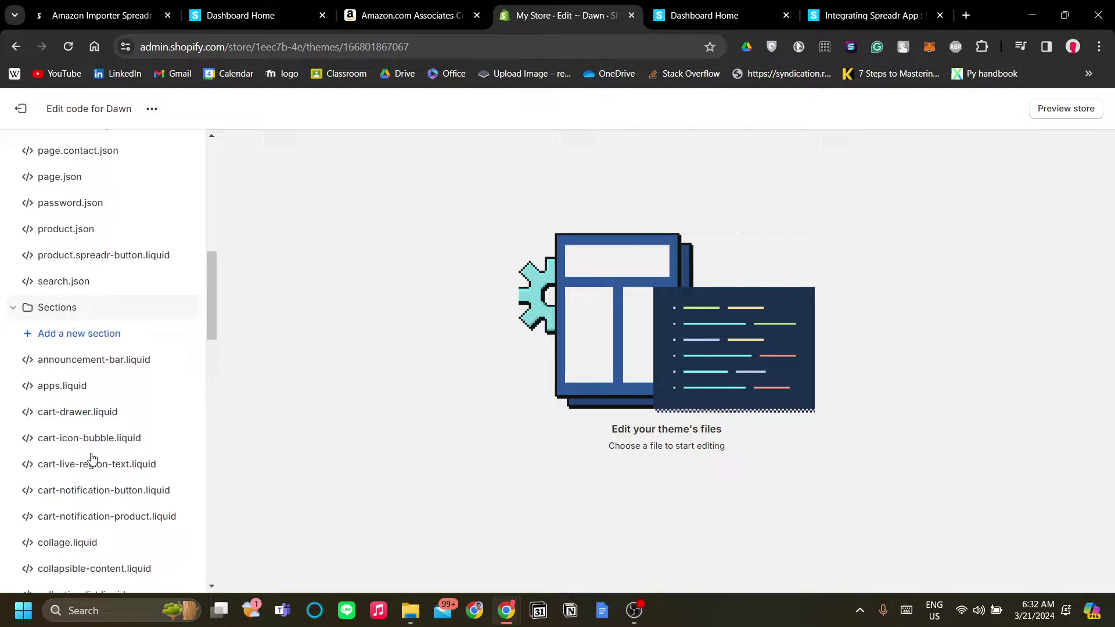
{"action": "scroll", "coordinate": [91, 463], "scroll_direction": "down", "scroll_amount": 10}
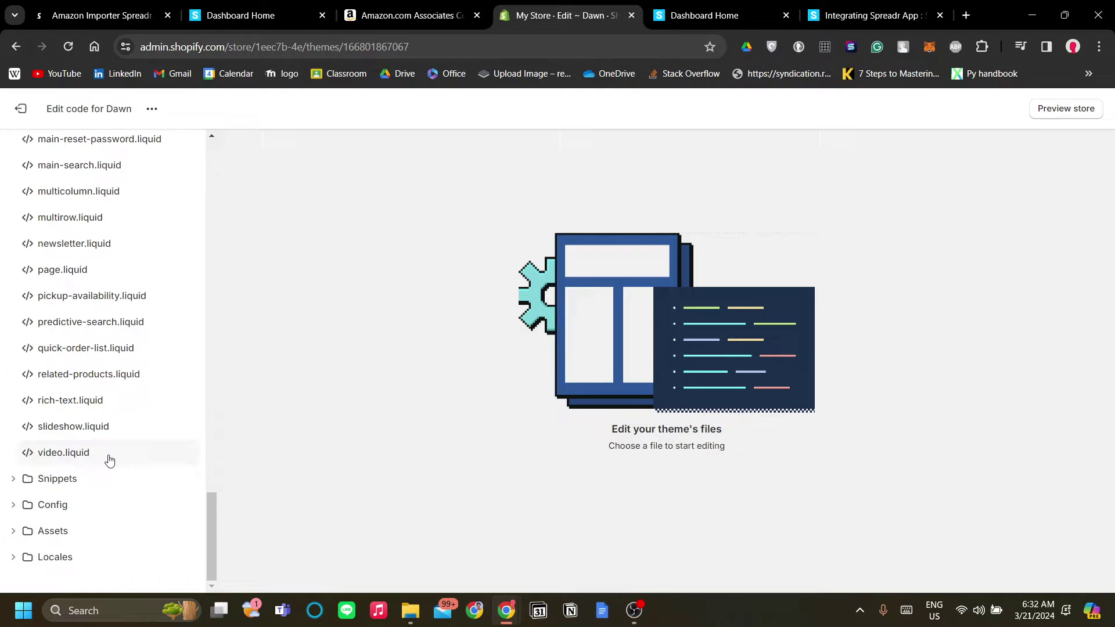
{"action": "left_click", "coordinate": [848, 15]}
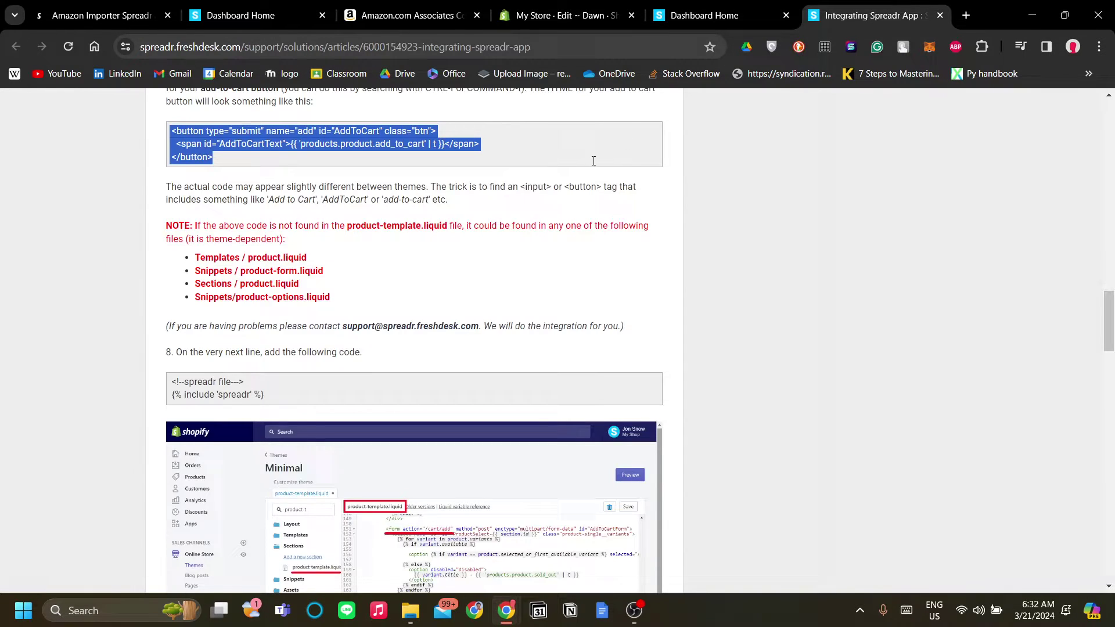
{"action": "scroll", "coordinate": [415, 400], "scroll_direction": "down", "scroll_amount": 4}
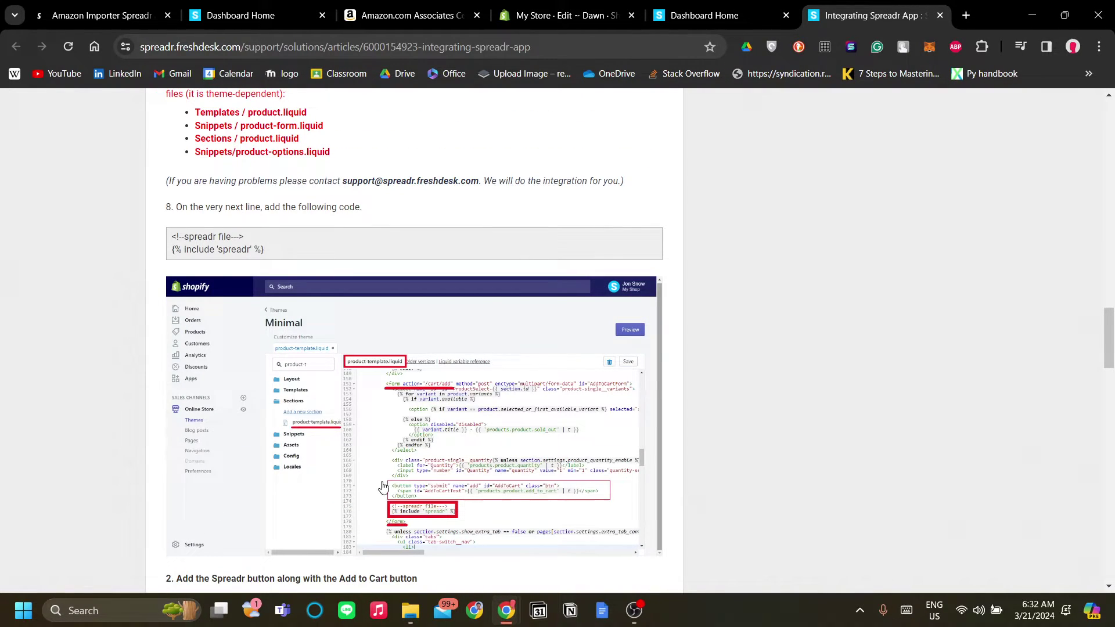
Return to the Dawn code editor and scroll through the Templates and Sections file lists.
{"action": "left_click", "coordinate": [704, 15]}
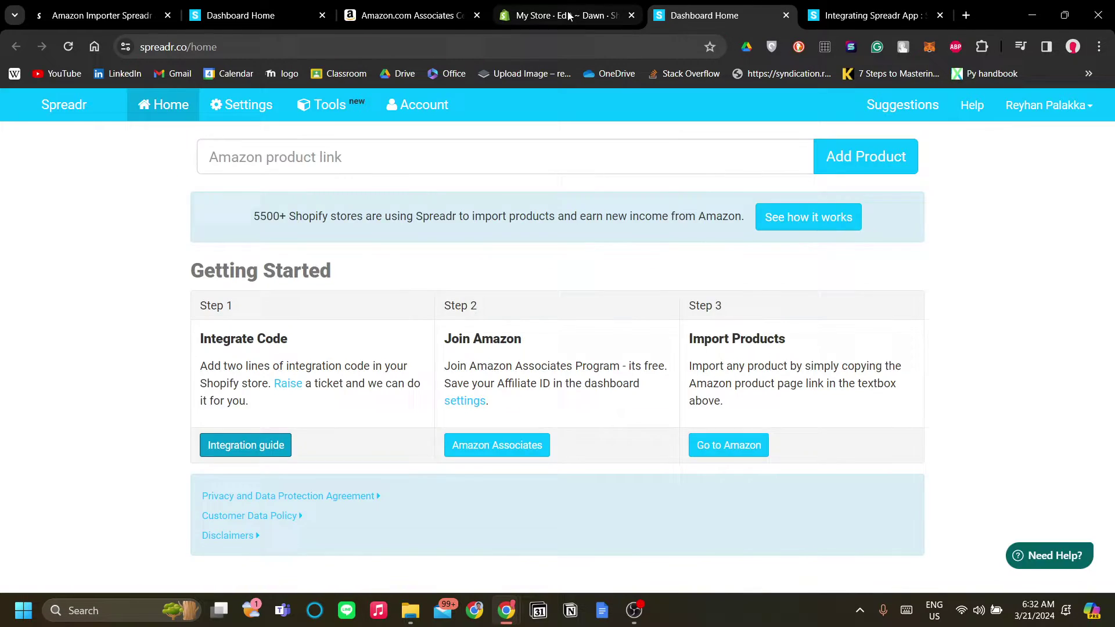
{"action": "left_click", "coordinate": [567, 15]}
{"action": "scroll", "coordinate": [113, 414], "scroll_direction": "up", "scroll_amount": 5}
{"action": "scroll", "coordinate": [113, 413], "scroll_direction": "up", "scroll_amount": 20}
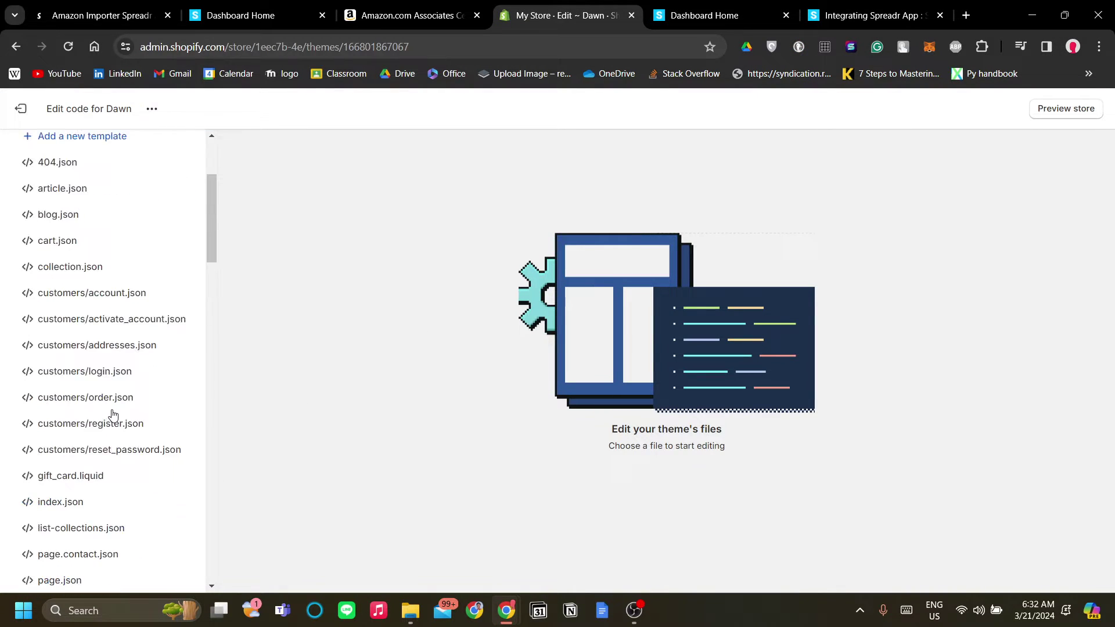
{"action": "scroll", "coordinate": [113, 414], "scroll_direction": "down", "scroll_amount": 7}
{"action": "scroll", "coordinate": [113, 413], "scroll_direction": "down", "scroll_amount": 9}
{"action": "scroll", "coordinate": [112, 413], "scroll_direction": "up", "scroll_amount": 6}
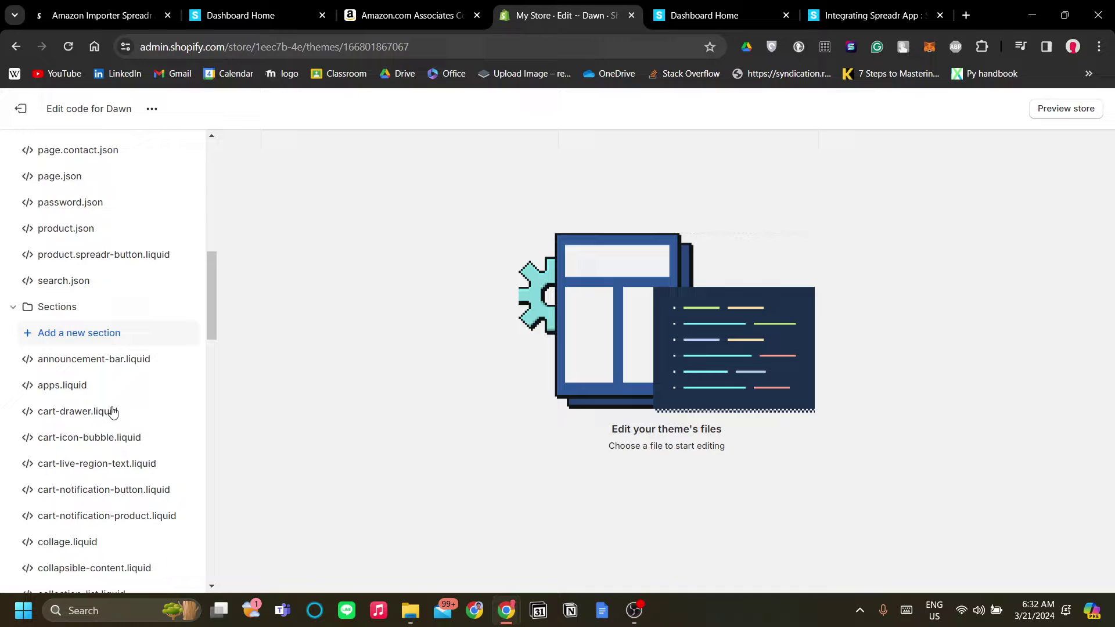
{"action": "scroll", "coordinate": [113, 414], "scroll_direction": "down", "scroll_amount": 8}
{"action": "scroll", "coordinate": [113, 414], "scroll_direction": "down", "scroll_amount": 11}
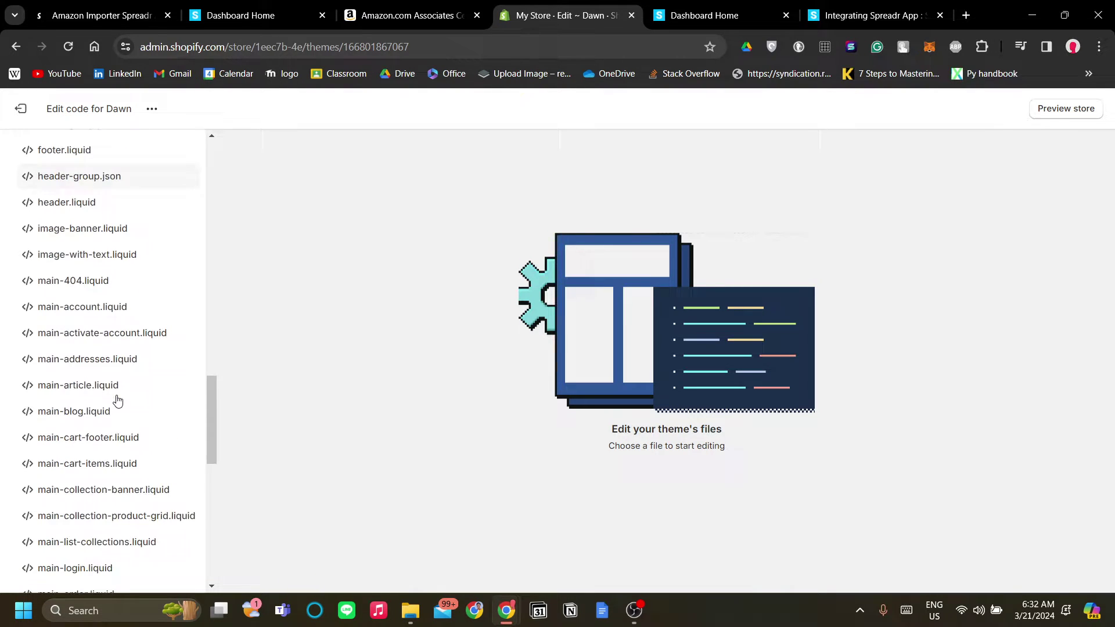
{"action": "scroll", "coordinate": [118, 400], "scroll_direction": "down", "scroll_amount": 1}
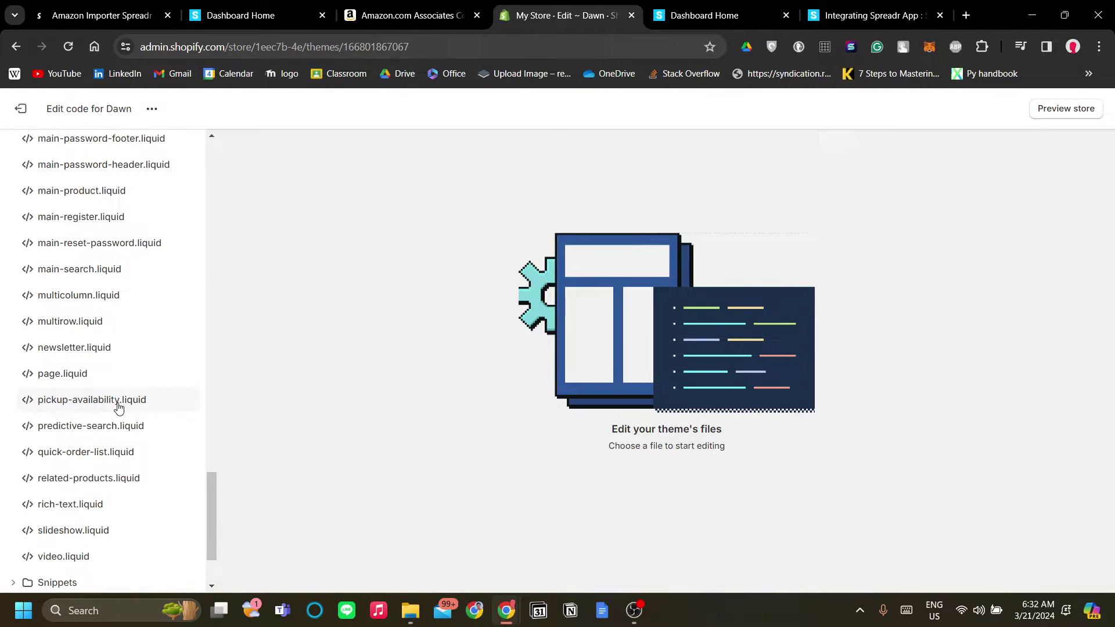
{"action": "scroll", "coordinate": [152, 499], "scroll_direction": "down", "scroll_amount": 1}
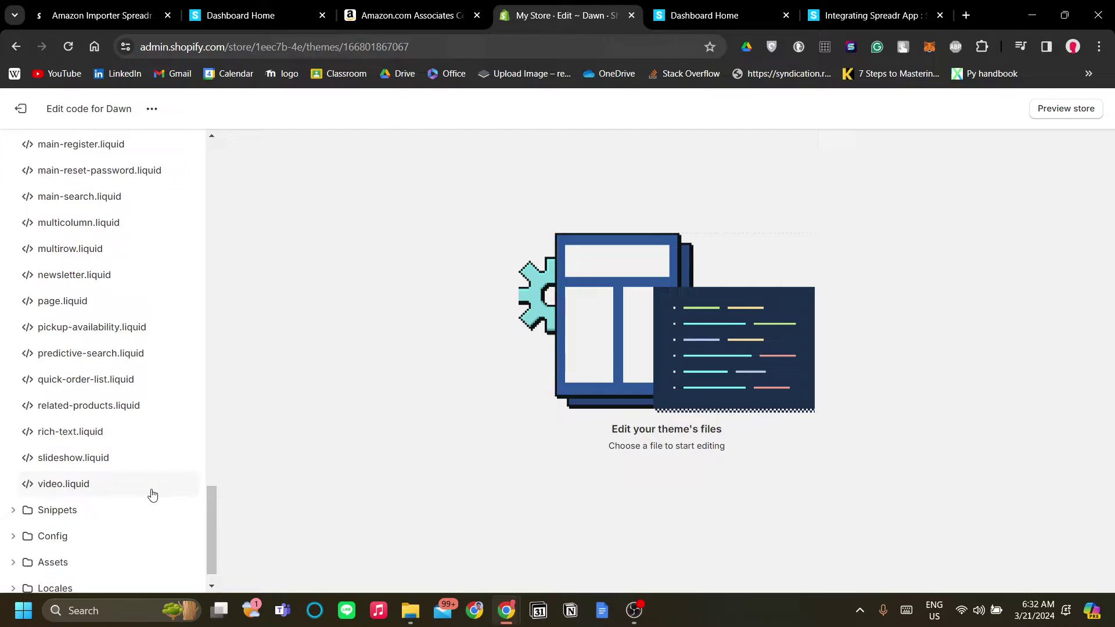
{"action": "scroll", "coordinate": [156, 477], "scroll_direction": "up", "scroll_amount": 2}
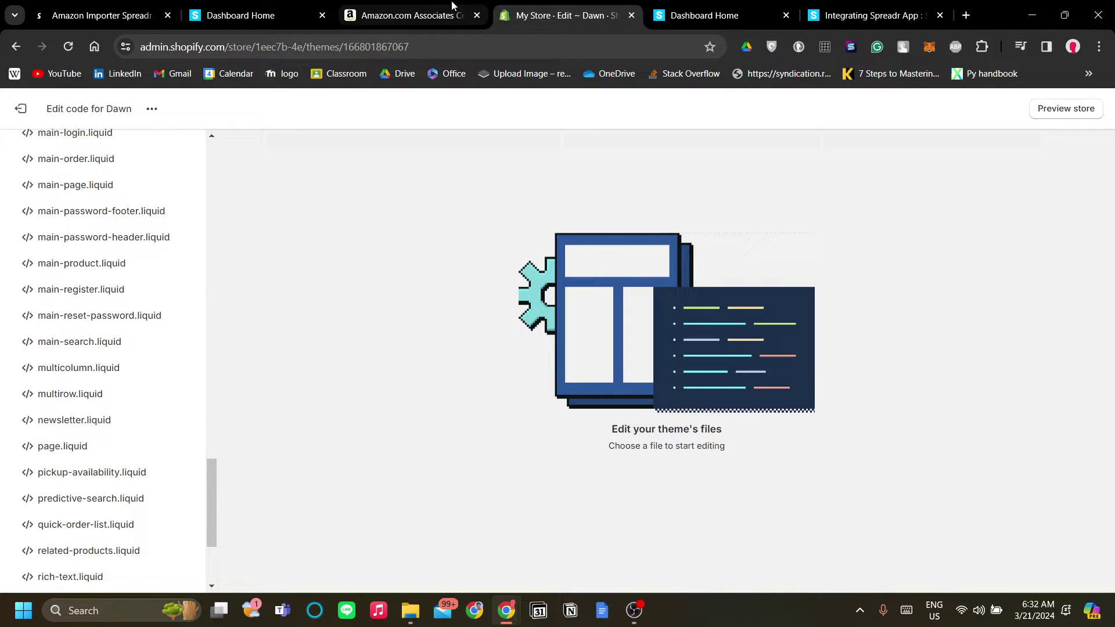
{"action": "left_click", "coordinate": [407, 15]}
{"action": "left_click", "coordinate": [255, 15]}
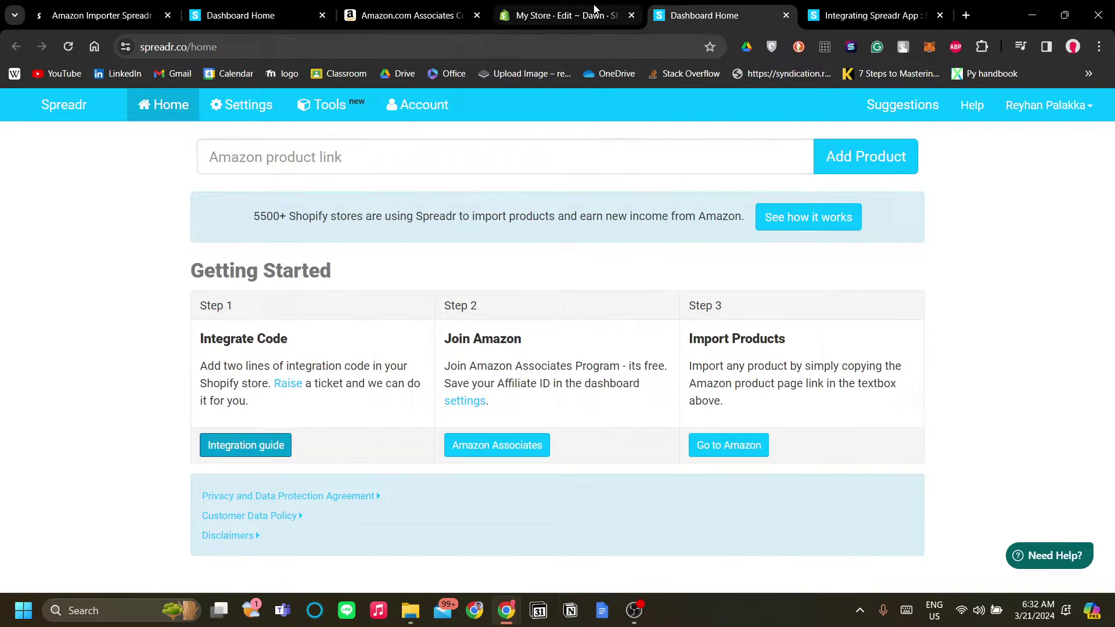
{"action": "left_click", "coordinate": [558, 15]}
{"action": "left_click", "coordinate": [756, 6]}
{"action": "key", "text": "ctrl+Tab"}
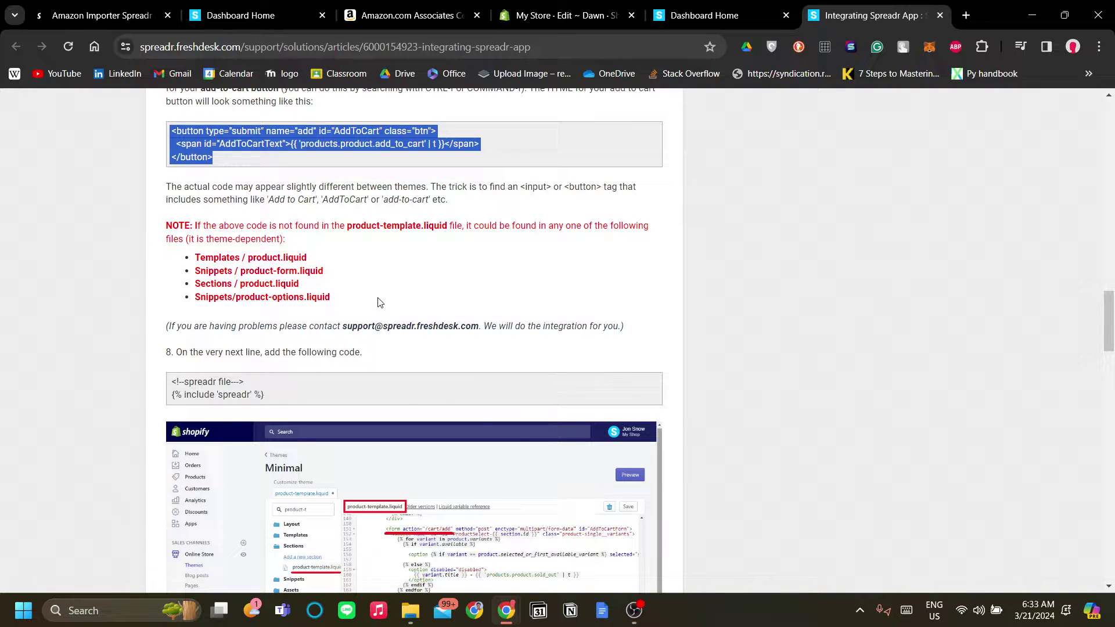
{"action": "left_click_drag", "start_coordinate": [379, 302], "coordinate": [195, 253]}
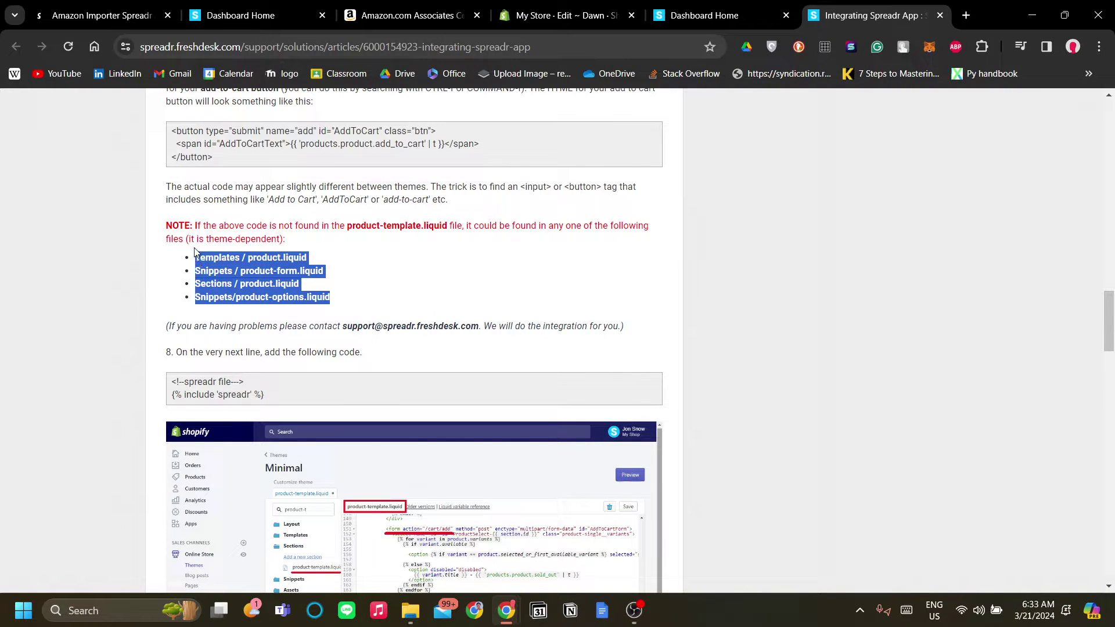
{"action": "left_click", "coordinate": [307, 319]}
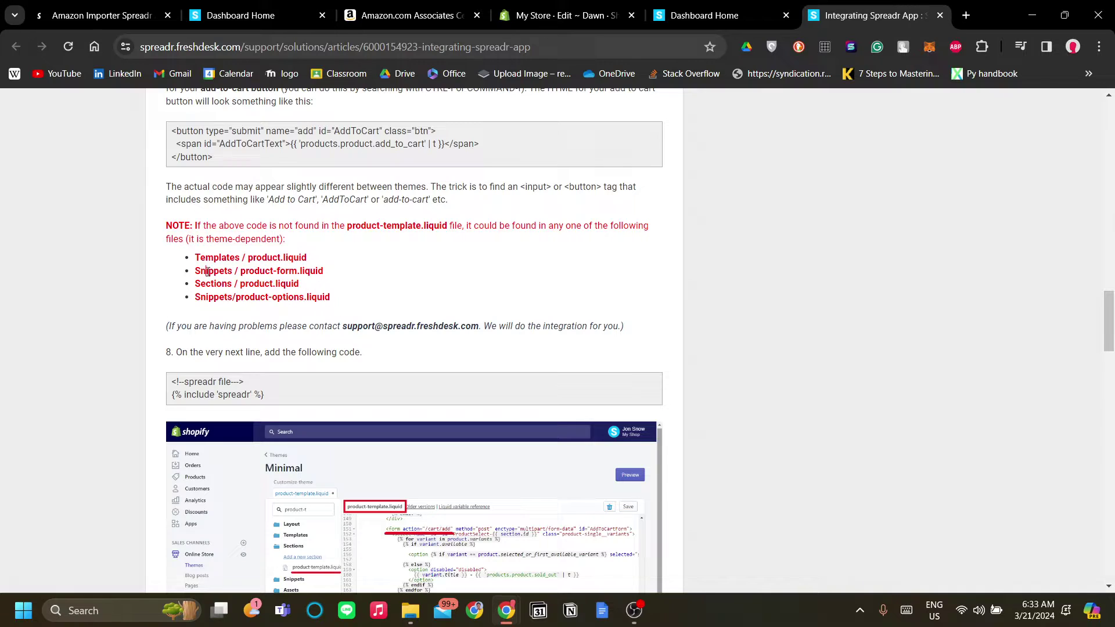
{"action": "left_click_drag", "start_coordinate": [195, 237], "coordinate": [310, 240]}
{"action": "left_click", "coordinate": [381, 276]}
{"action": "left_click_drag", "start_coordinate": [323, 264], "coordinate": [184, 263]}
{"action": "left_click", "coordinate": [337, 273]}
{"action": "key", "text": "ctrl+shift+Tab"}
{"action": "key", "text": "ctrl+shift+Tab"}
{"action": "key", "text": "ctrl+shift+Tab"}
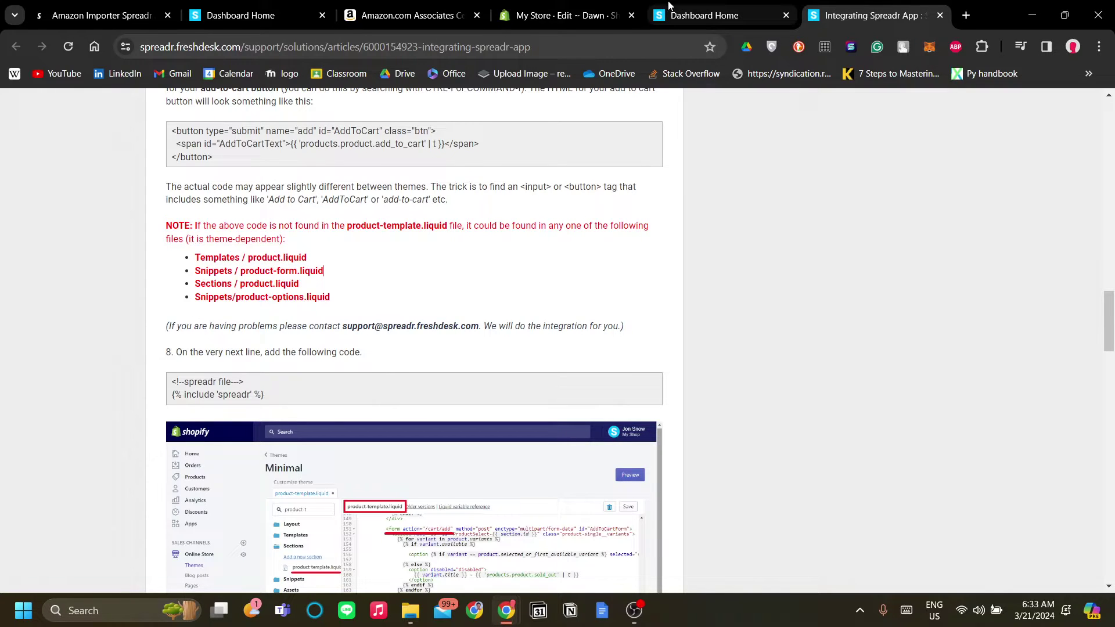
Open product.spreadr-button.liquid to inspect its spreadr-custom render code, then switch back to the Spreadr tabs.
{"action": "key", "text": "ctrl+Tab"}
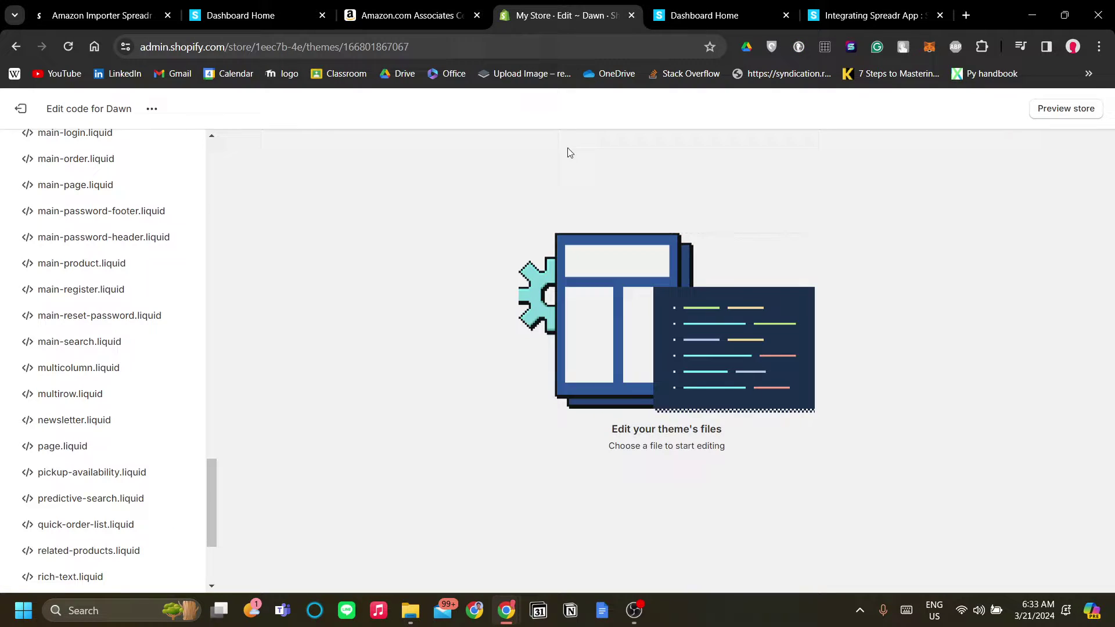
{"action": "scroll", "coordinate": [157, 401], "scroll_direction": "up", "scroll_amount": 10}
{"action": "scroll", "coordinate": [168, 395], "scroll_direction": "down", "scroll_amount": 5}
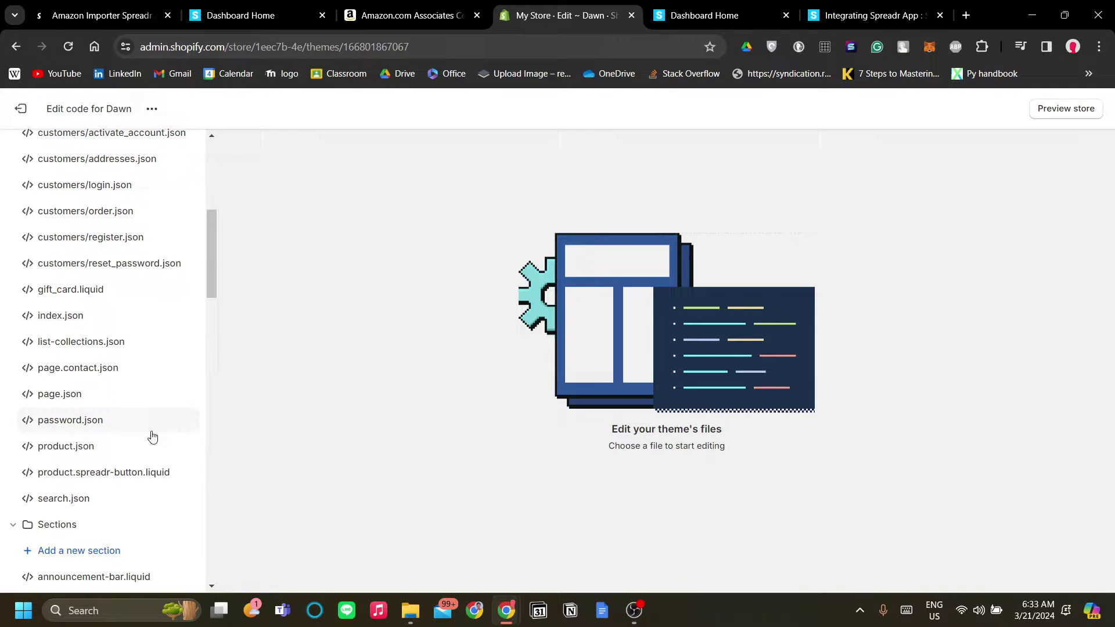
{"action": "left_click", "coordinate": [131, 483]}
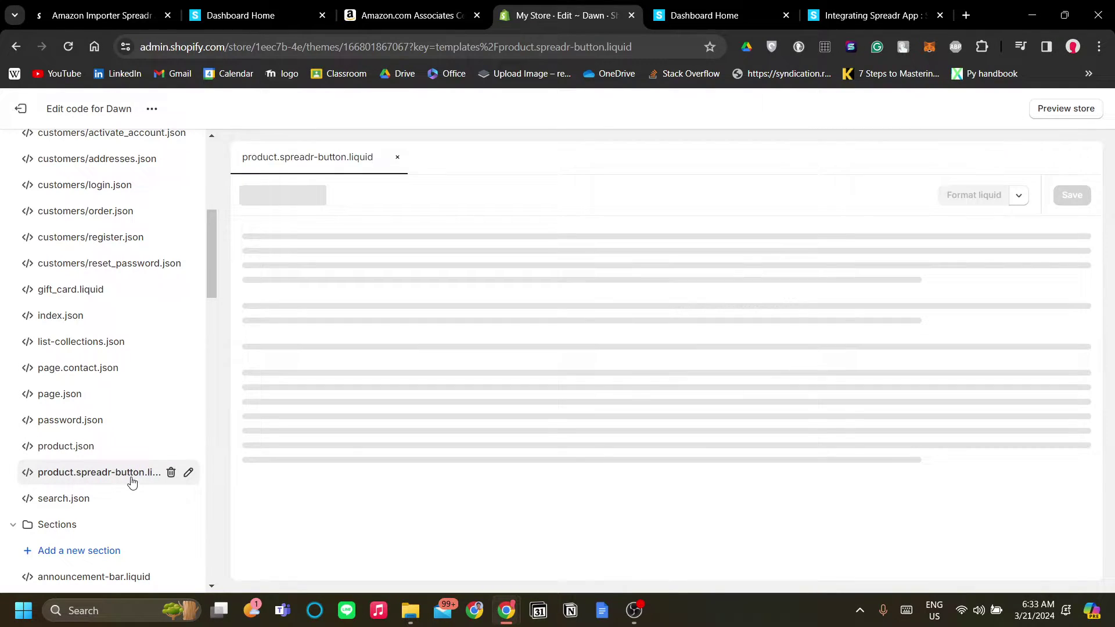
{"action": "scroll", "coordinate": [129, 466], "scroll_direction": "up", "scroll_amount": 5}
{"action": "scroll", "coordinate": [129, 467], "scroll_direction": "up", "scroll_amount": 2}
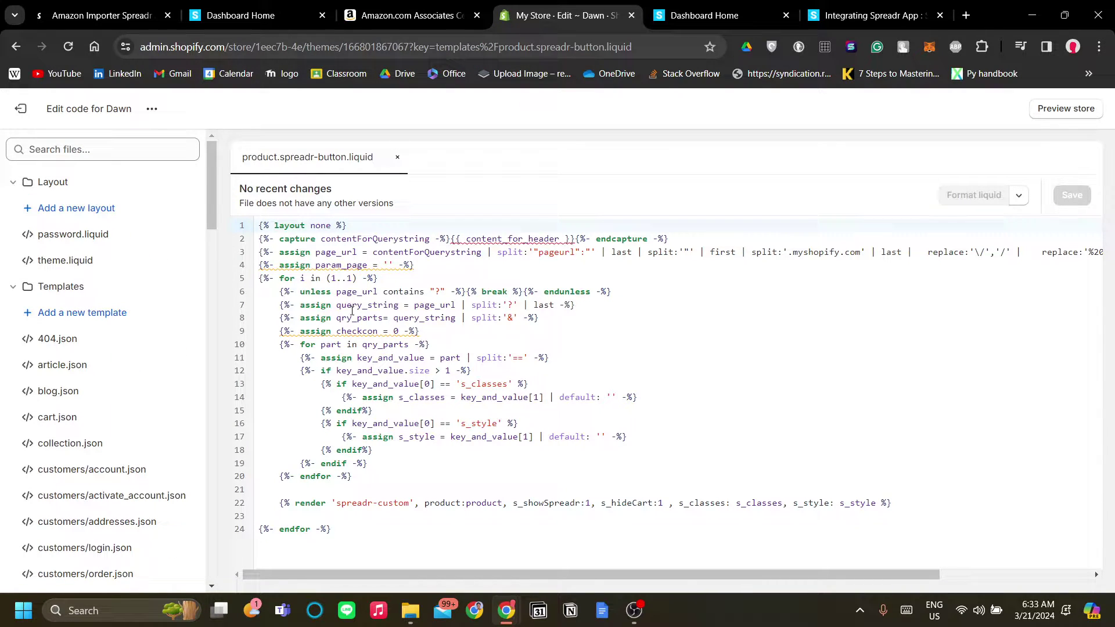
{"action": "scroll", "coordinate": [140, 369], "scroll_direction": "down", "scroll_amount": 5}
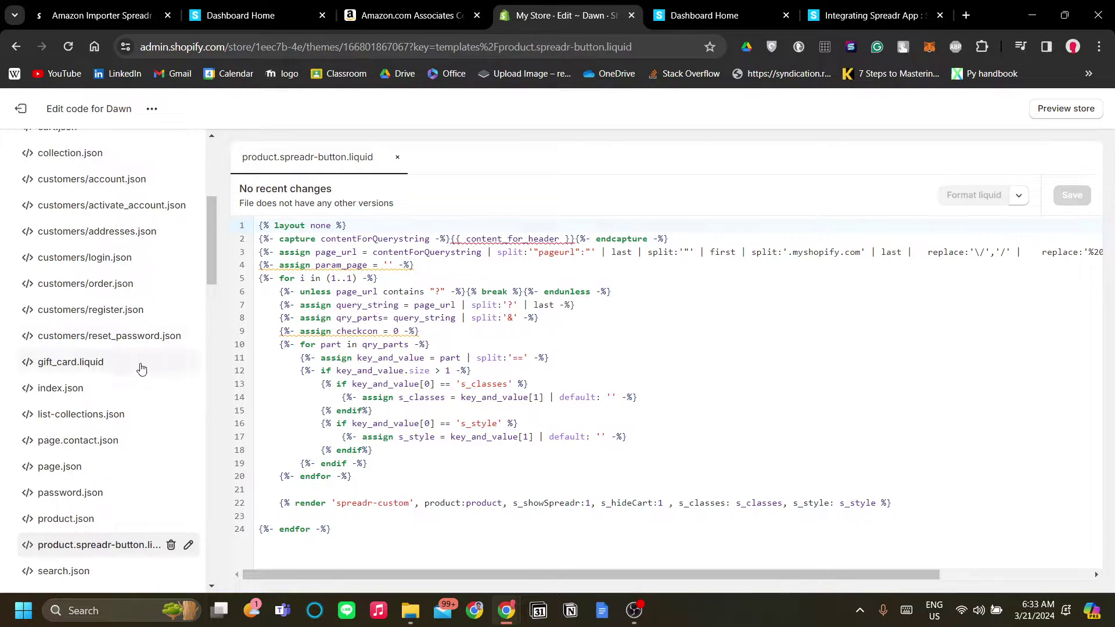
{"action": "left_click", "coordinate": [788, 7]}
{"action": "left_click", "coordinate": [813, 8]}
Review the article's Preview where the Spreadr button replaces Add to Cart, then return to the dashboard.
{"action": "left_click", "coordinate": [762, 9]}
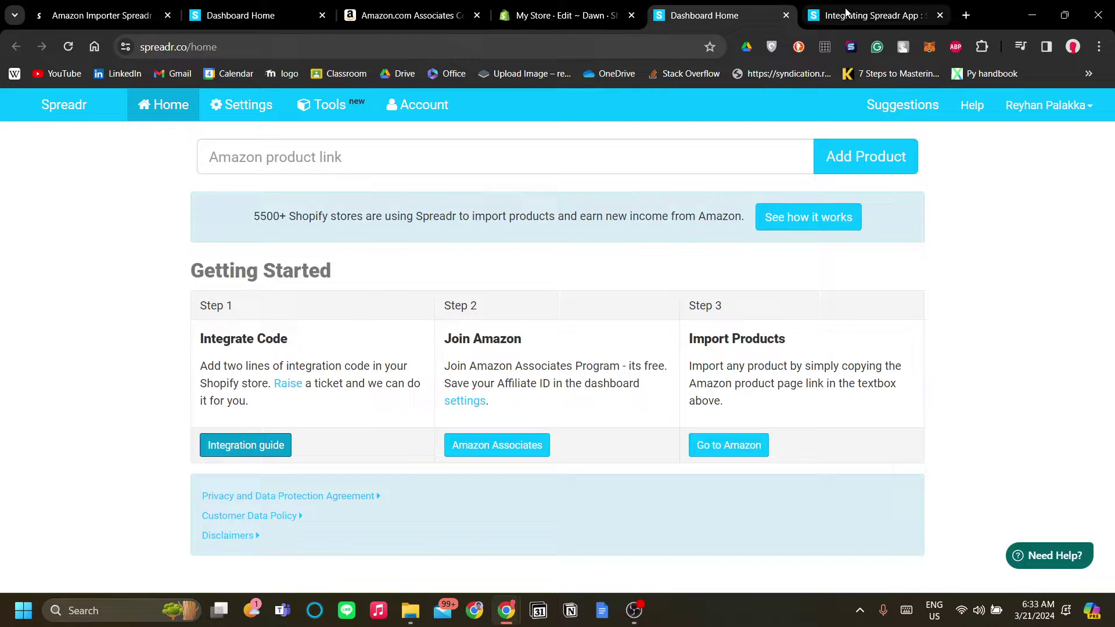
{"action": "left_click", "coordinate": [811, 21]}
{"action": "scroll", "coordinate": [585, 341], "scroll_direction": "down", "scroll_amount": 1}
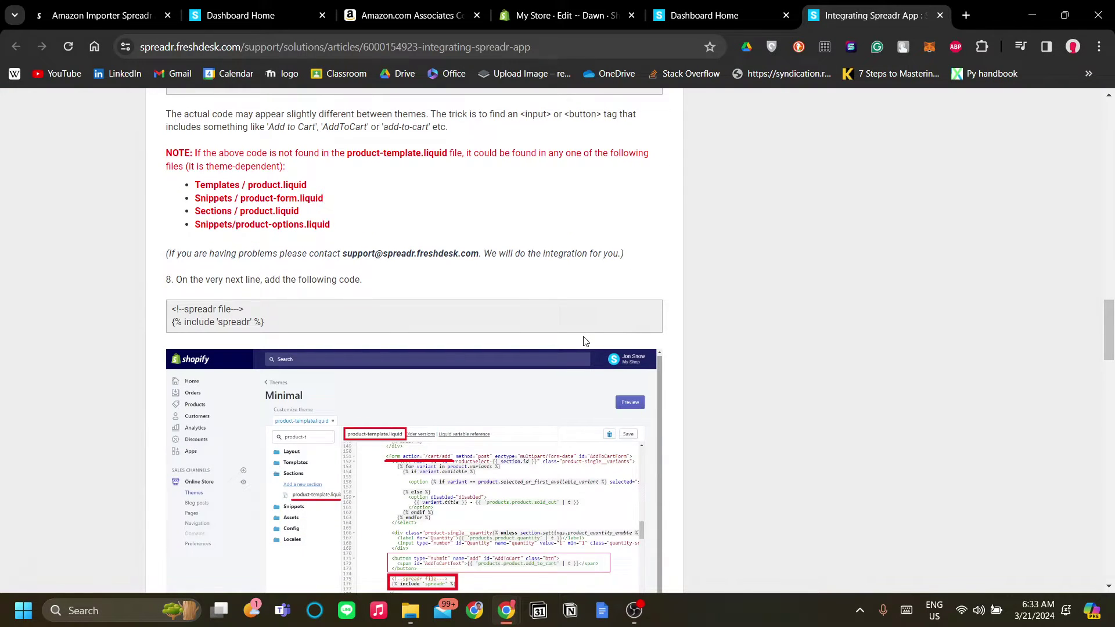
{"action": "scroll", "coordinate": [585, 341], "scroll_direction": "down", "scroll_amount": 15}
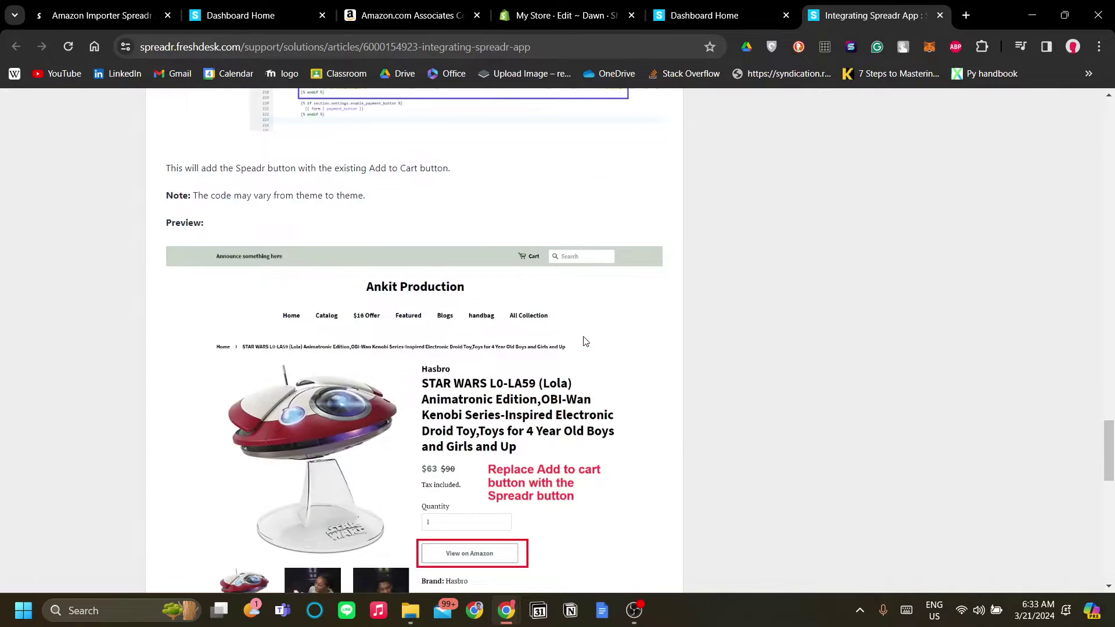
{"action": "scroll", "coordinate": [585, 342], "scroll_direction": "down", "scroll_amount": 16}
{"action": "scroll", "coordinate": [584, 341], "scroll_direction": "up", "scroll_amount": 12}
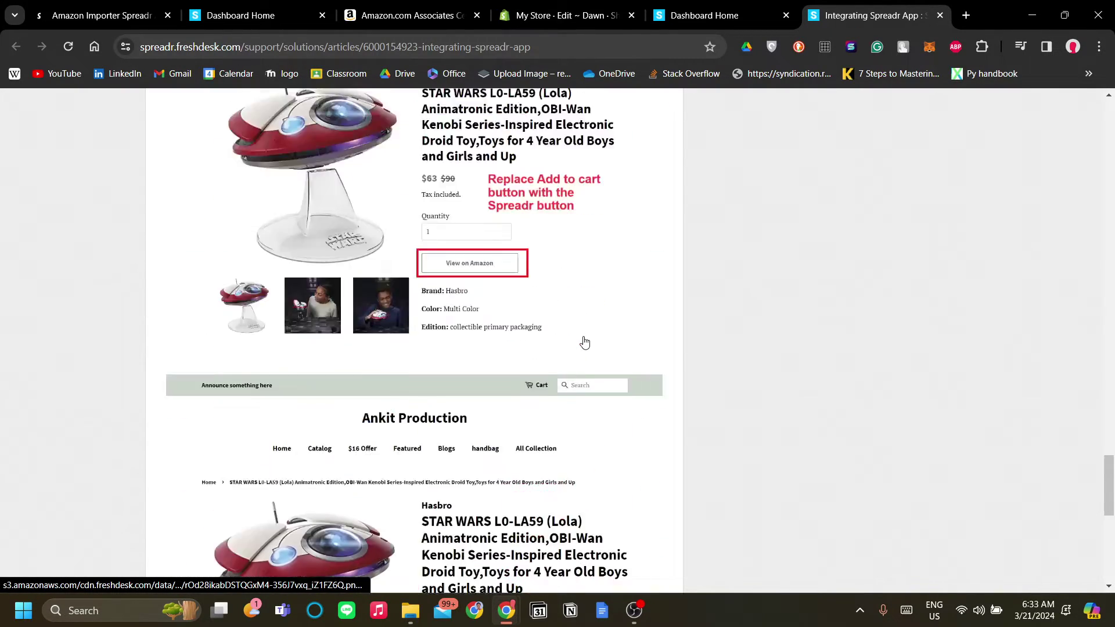
{"action": "scroll", "coordinate": [584, 342], "scroll_direction": "down", "scroll_amount": 5}
{"action": "key", "text": "ctrl+shift+Tab"}
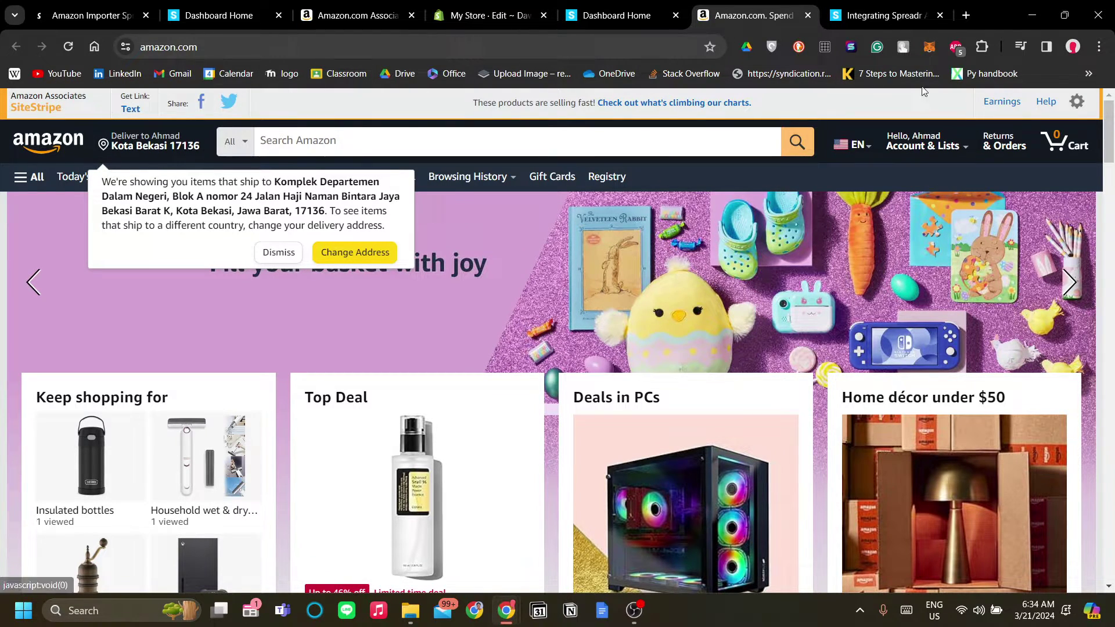
{"action": "left_click", "coordinate": [275, 254]}
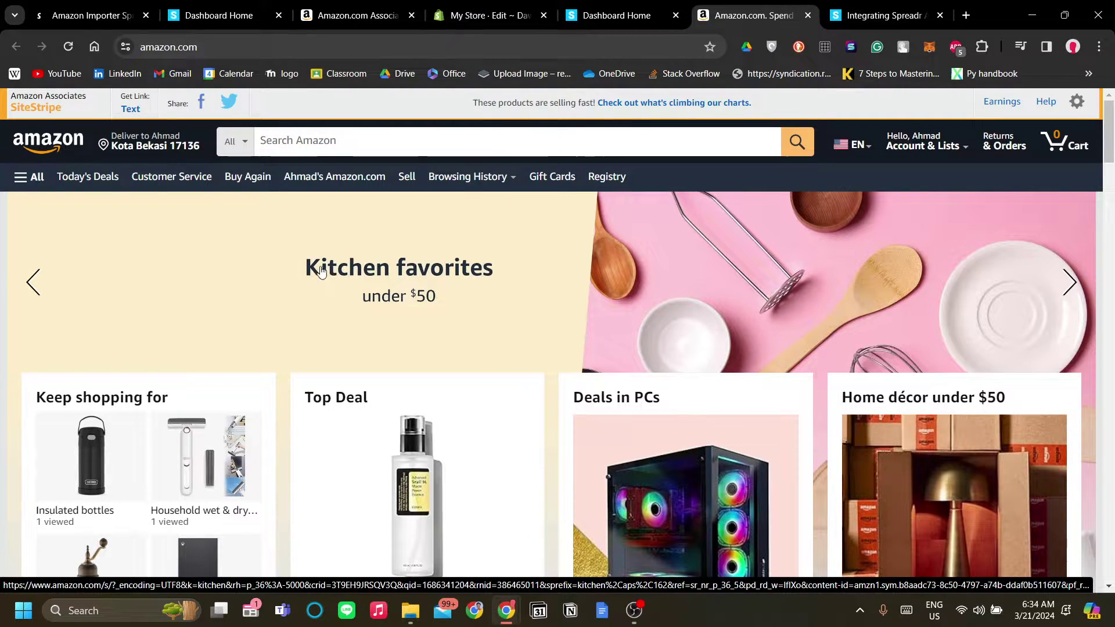
{"action": "left_click", "coordinate": [335, 142]}
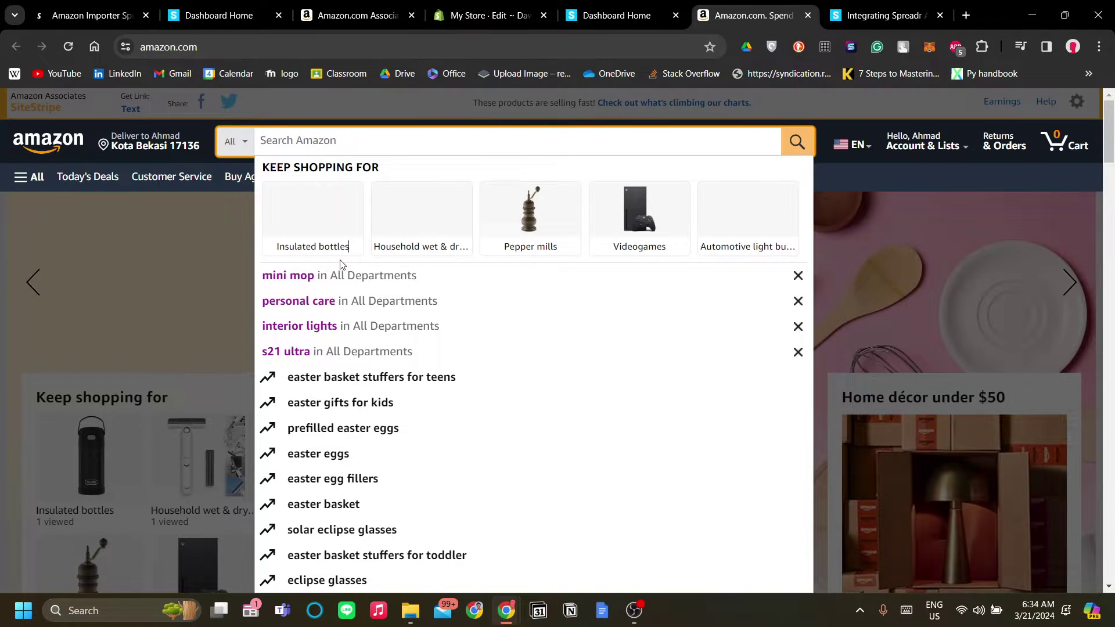
{"action": "left_click", "coordinate": [207, 270]}
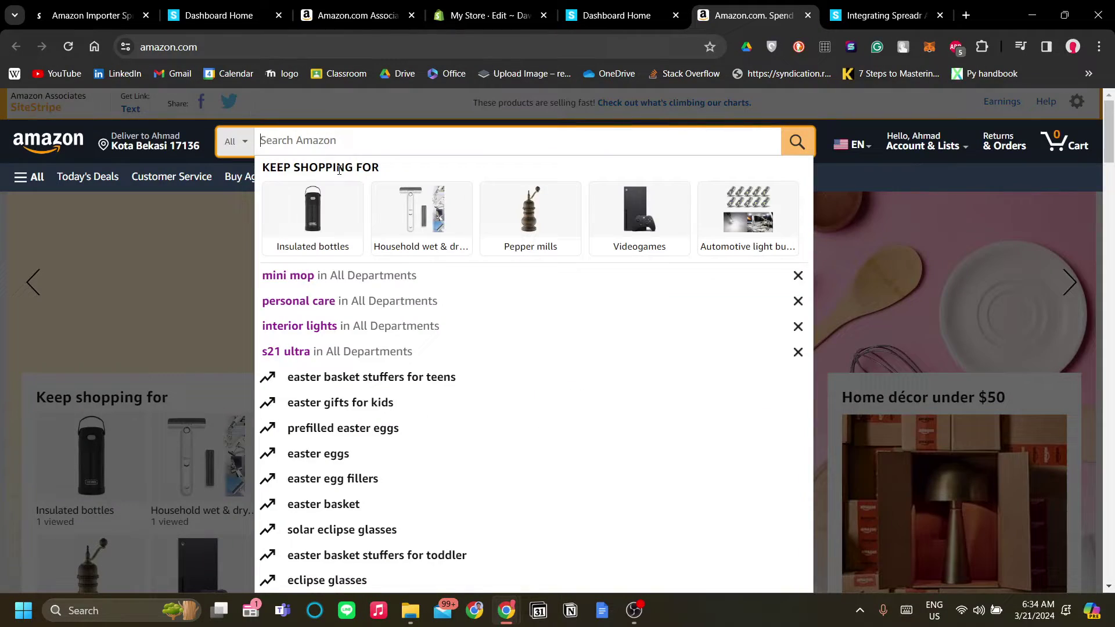
{"action": "left_click", "coordinate": [198, 328]}
{"action": "scroll", "coordinate": [397, 285], "scroll_direction": "down", "scroll_amount": 18}
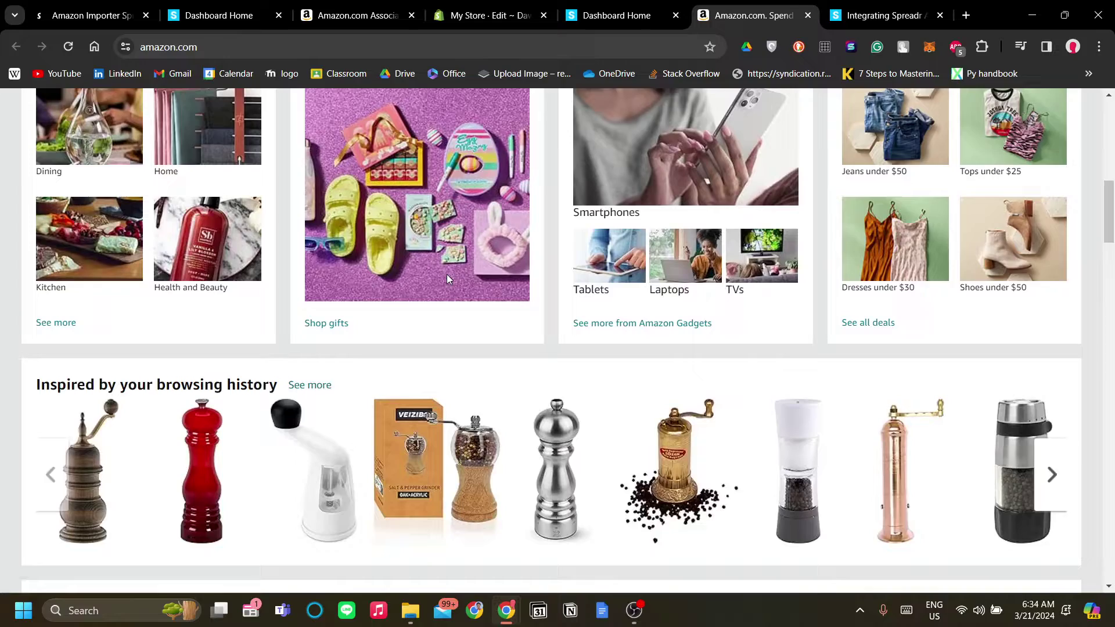
{"action": "scroll", "coordinate": [447, 274], "scroll_direction": "up", "scroll_amount": 5}
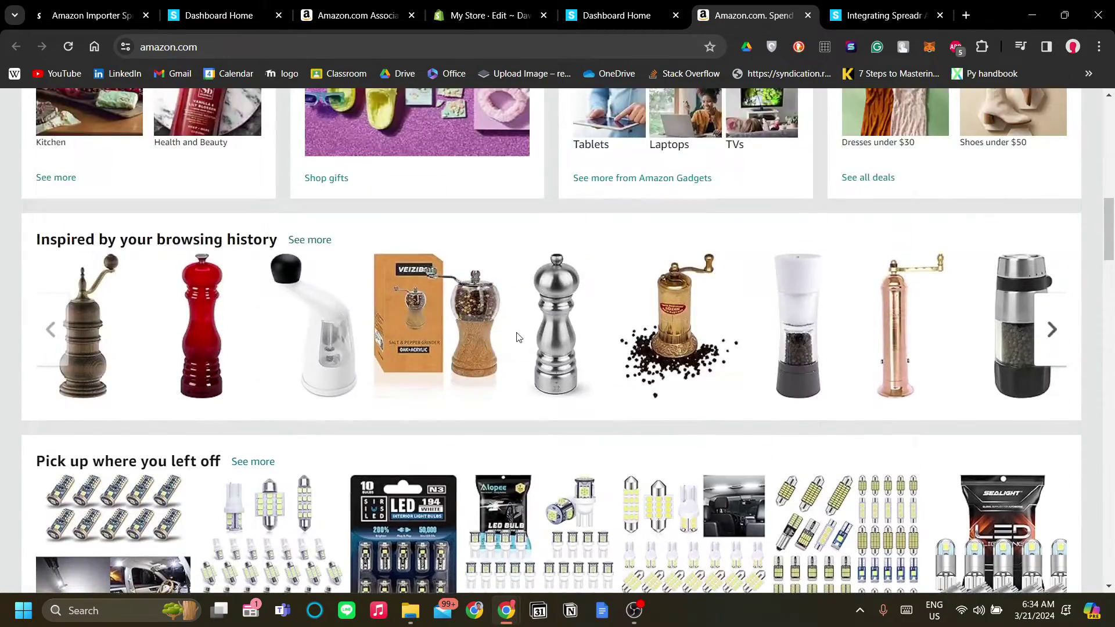
{"action": "scroll", "coordinate": [514, 334], "scroll_direction": "down", "scroll_amount": 11}
{"action": "scroll", "coordinate": [514, 321], "scroll_direction": "down", "scroll_amount": 13}
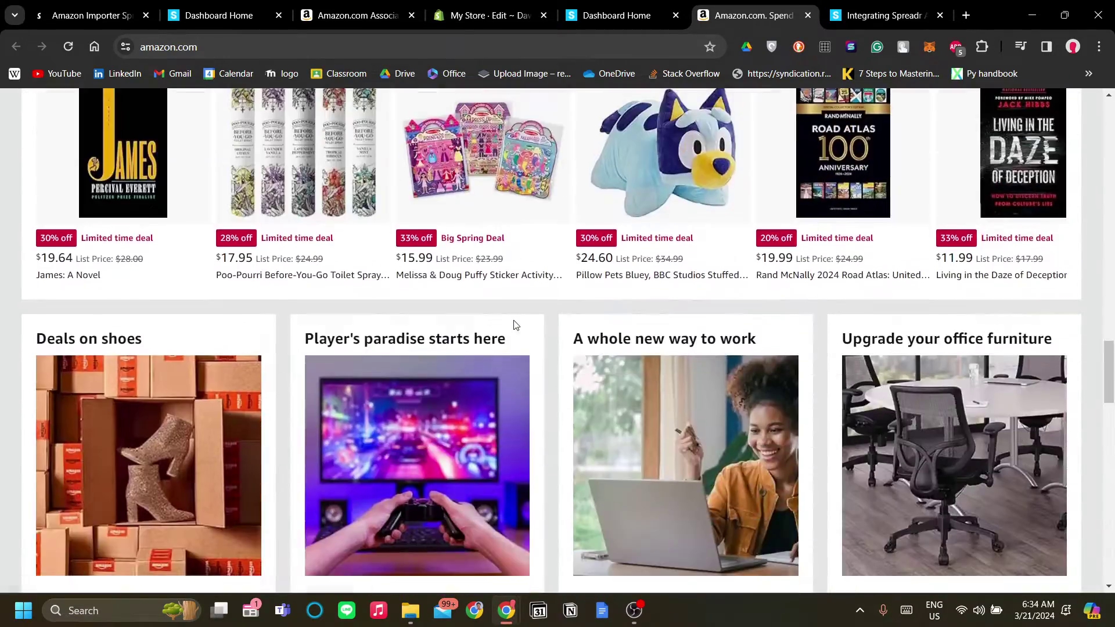
{"action": "scroll", "coordinate": [513, 319], "scroll_direction": "down", "scroll_amount": 10}
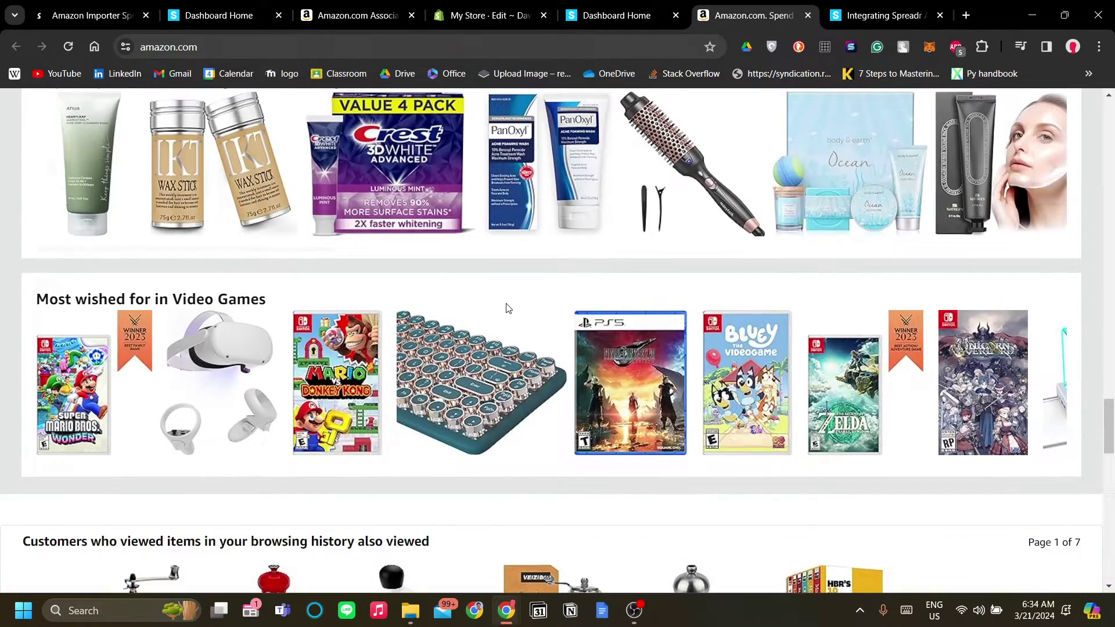
{"action": "scroll", "coordinate": [509, 322], "scroll_direction": "down", "scroll_amount": 5}
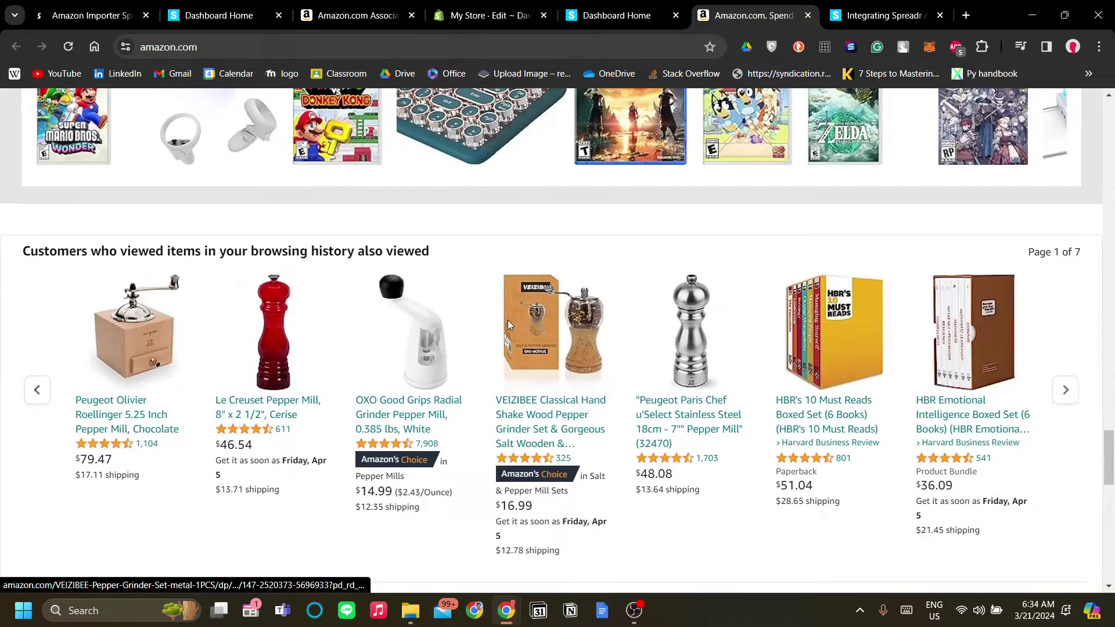
{"action": "scroll", "coordinate": [327, 309], "scroll_direction": "down", "scroll_amount": 1}
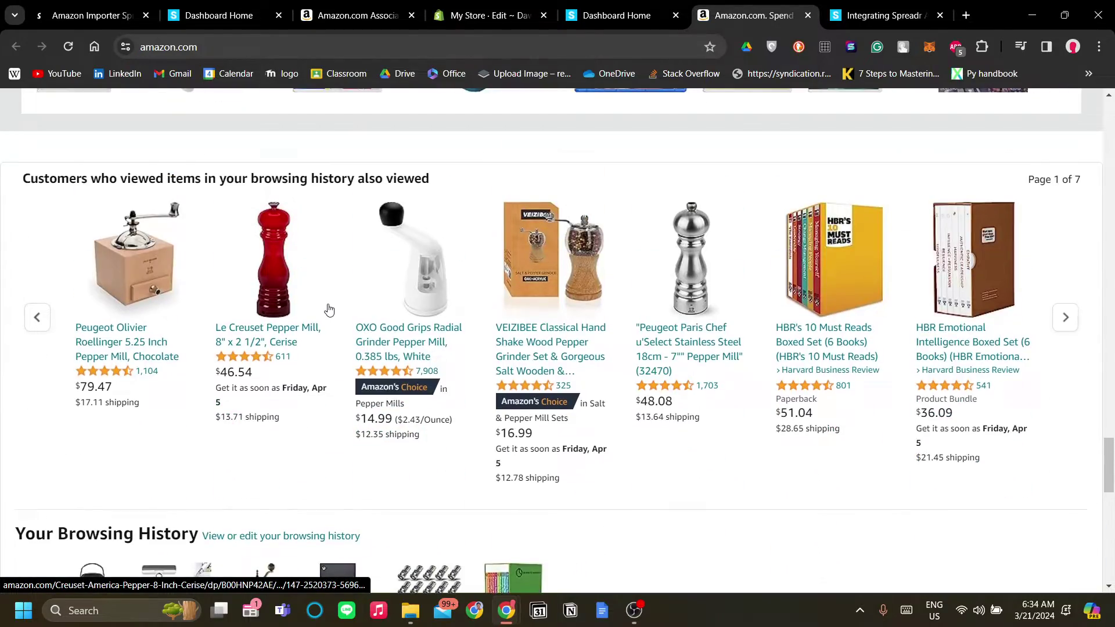
{"action": "scroll", "coordinate": [327, 309], "scroll_direction": "up", "scroll_amount": 9}
{"action": "scroll", "coordinate": [281, 299], "scroll_direction": "up", "scroll_amount": 15}
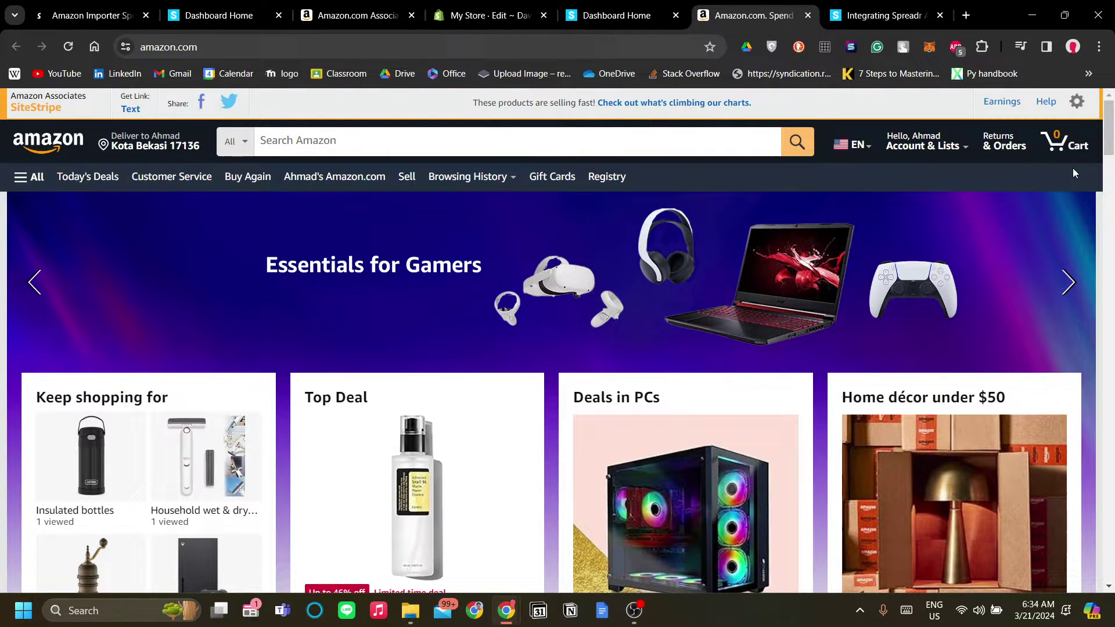
{"action": "left_click_drag", "start_coordinate": [1109, 151], "coordinate": [1110, 422]}
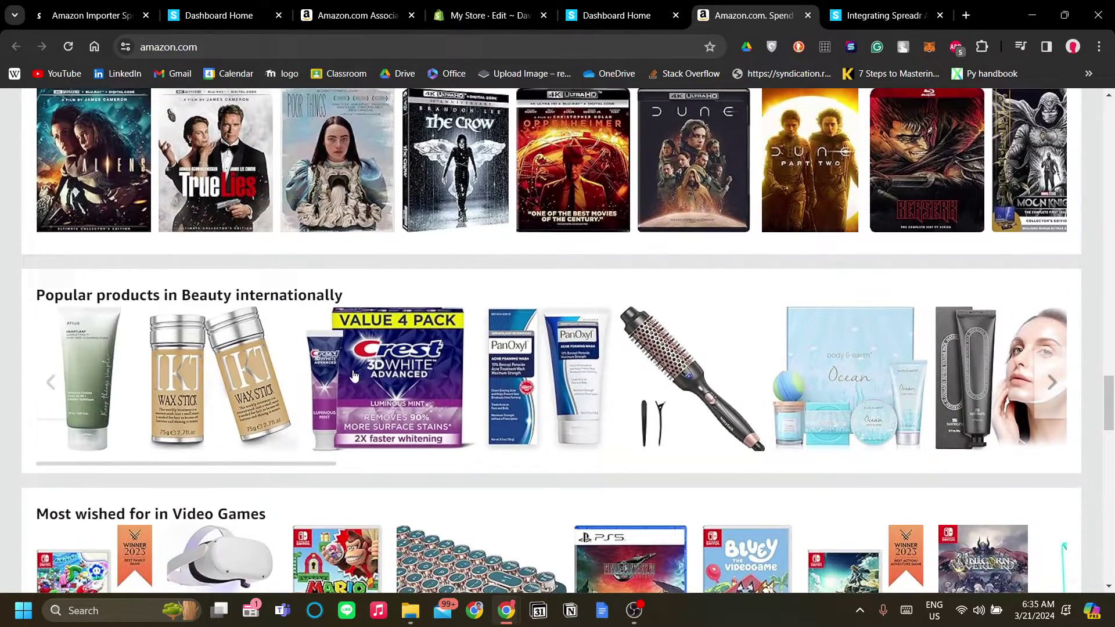
{"action": "scroll", "coordinate": [336, 381], "scroll_direction": "up", "scroll_amount": 2}
{"action": "scroll", "coordinate": [314, 430], "scroll_direction": "down", "scroll_amount": 2}
{"action": "scroll", "coordinate": [305, 471], "scroll_direction": "up", "scroll_amount": 4}
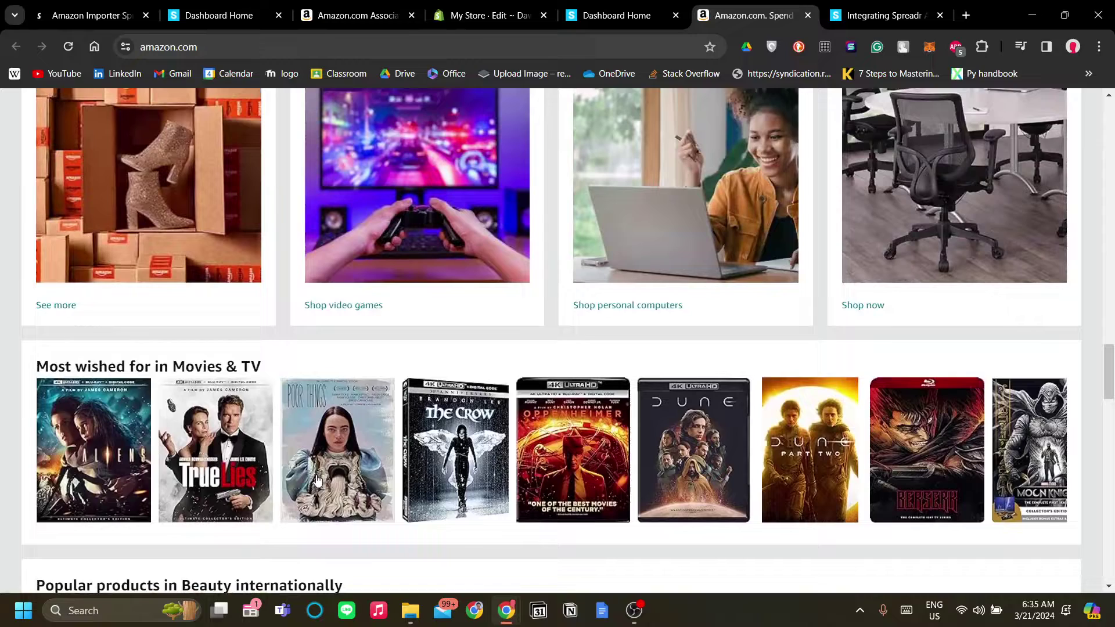
{"action": "scroll", "coordinate": [194, 428], "scroll_direction": "up", "scroll_amount": 3}
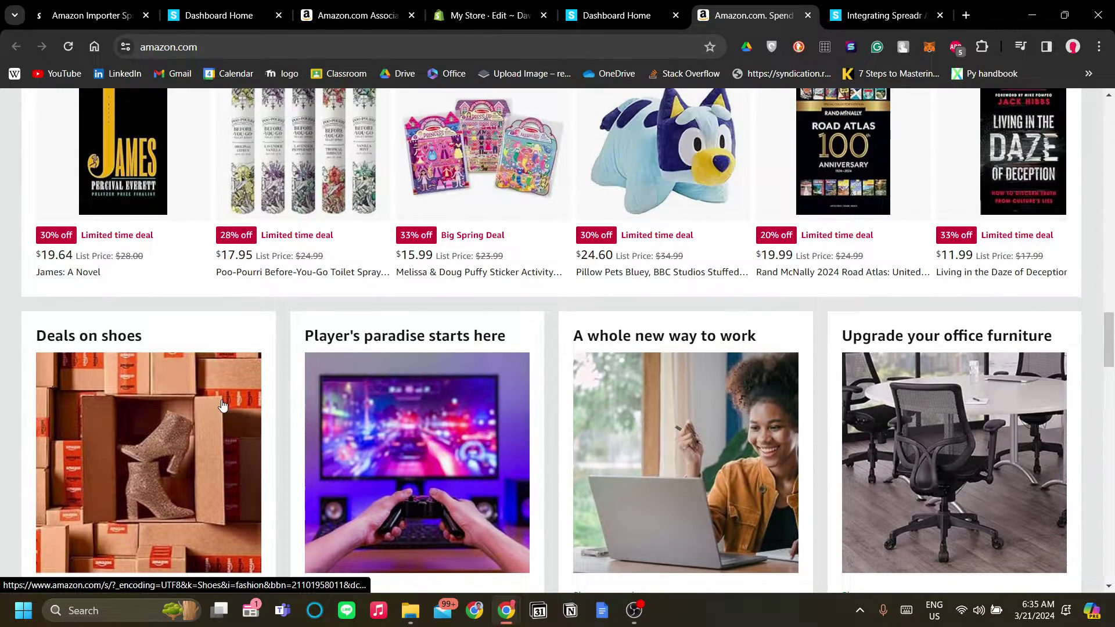
{"action": "scroll", "coordinate": [779, 386], "scroll_direction": "down", "scroll_amount": 6}
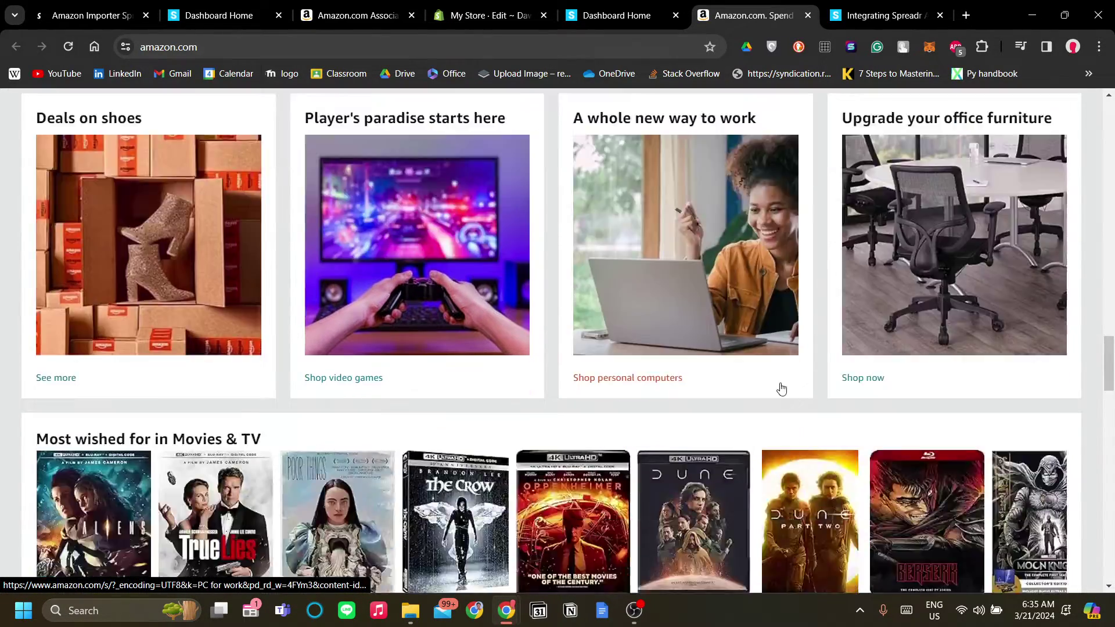
{"action": "scroll", "coordinate": [430, 423], "scroll_direction": "up", "scroll_amount": 6}
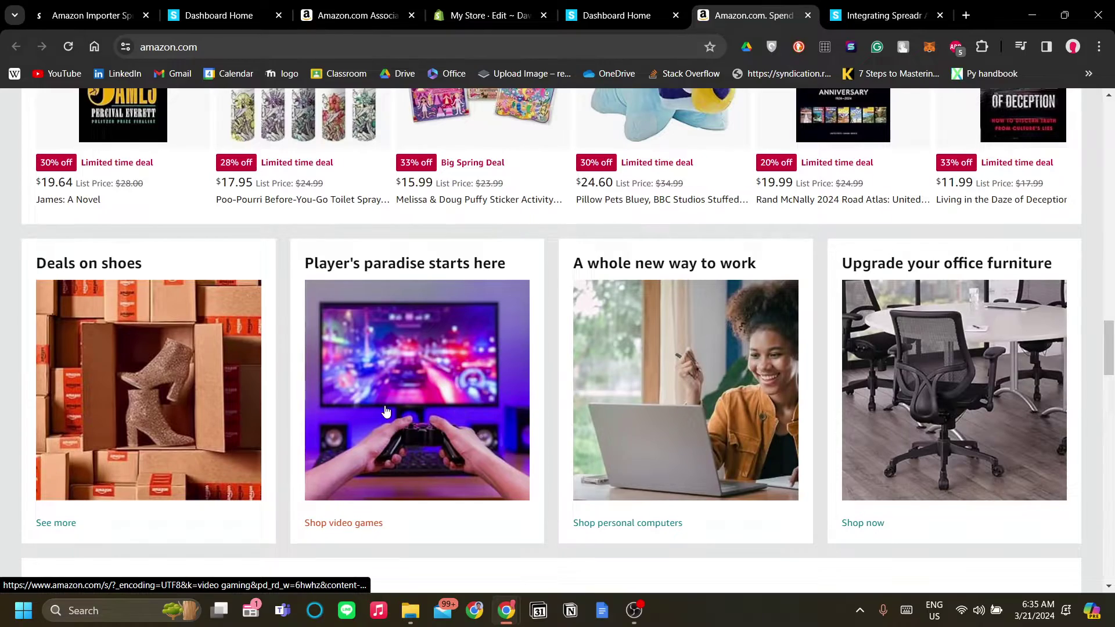
{"action": "scroll", "coordinate": [510, 397], "scroll_direction": "down", "scroll_amount": 11}
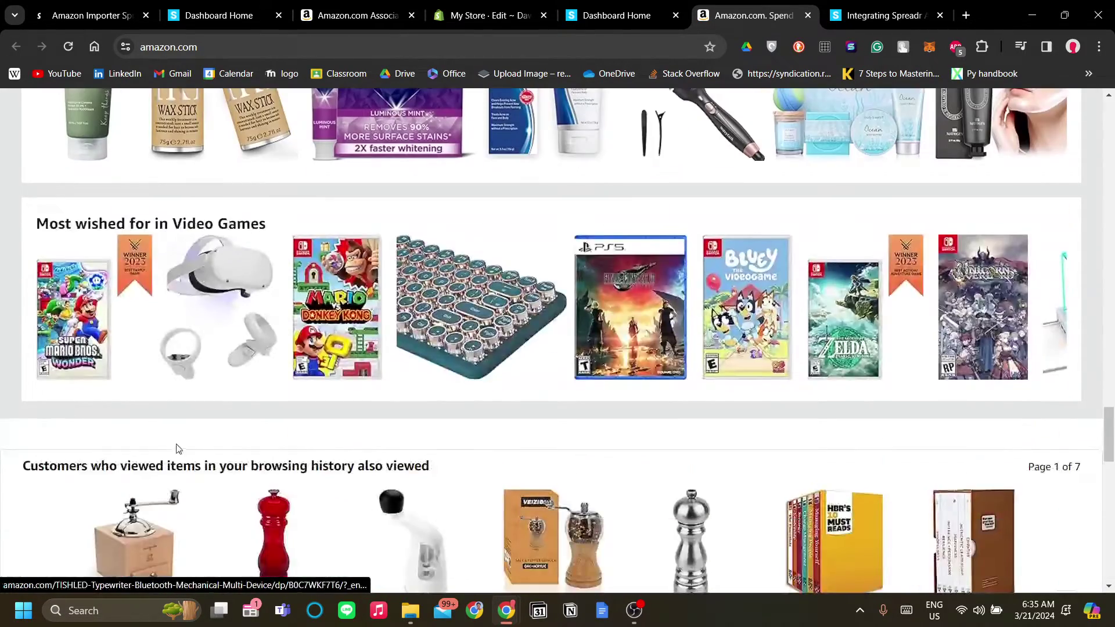
{"action": "scroll", "coordinate": [179, 448], "scroll_direction": "up", "scroll_amount": 3}
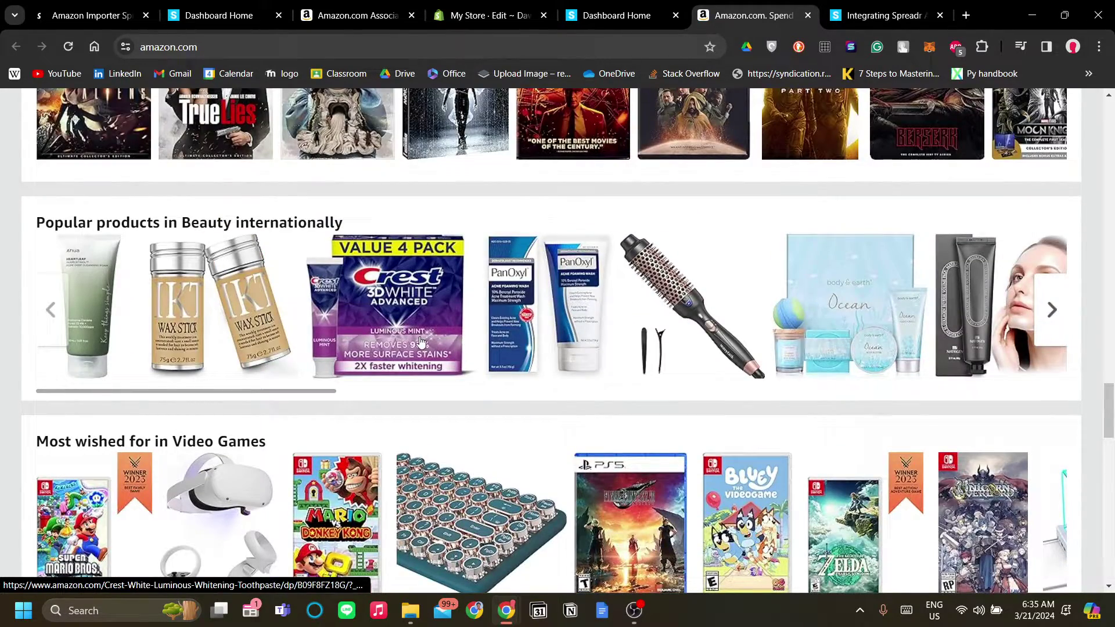
Open the Crest 3D White Toothpaste 4-pack product page ($12.99) and select its URL in the address bar.
{"action": "left_click", "coordinate": [662, 351]}
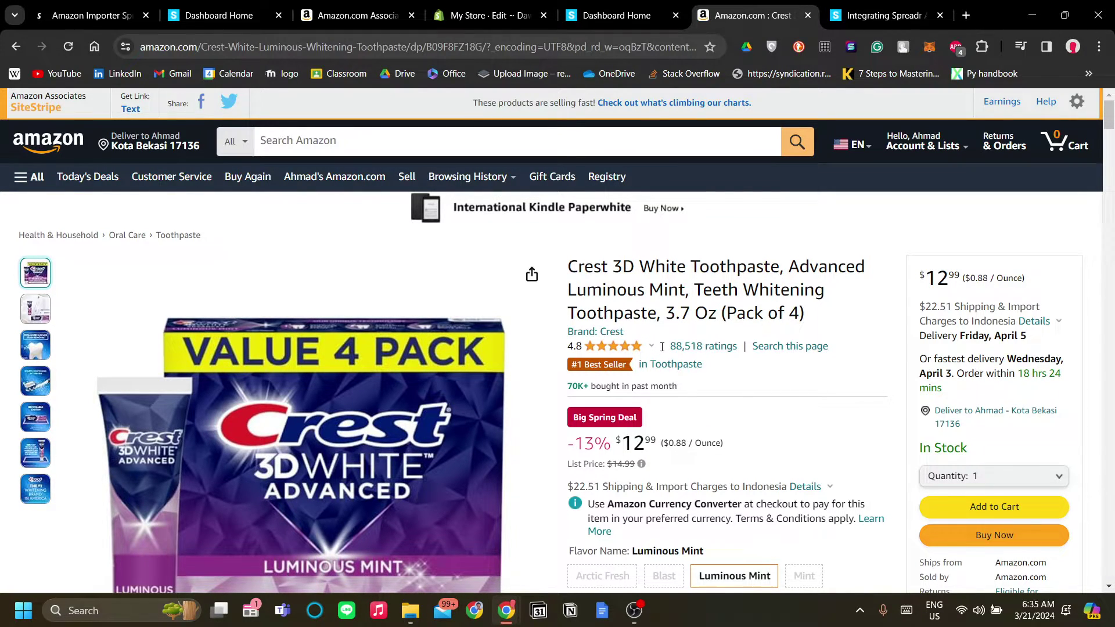
{"action": "scroll", "coordinate": [696, 287], "scroll_direction": "down", "scroll_amount": 2}
{"action": "mouse_move", "coordinate": [447, 250]}
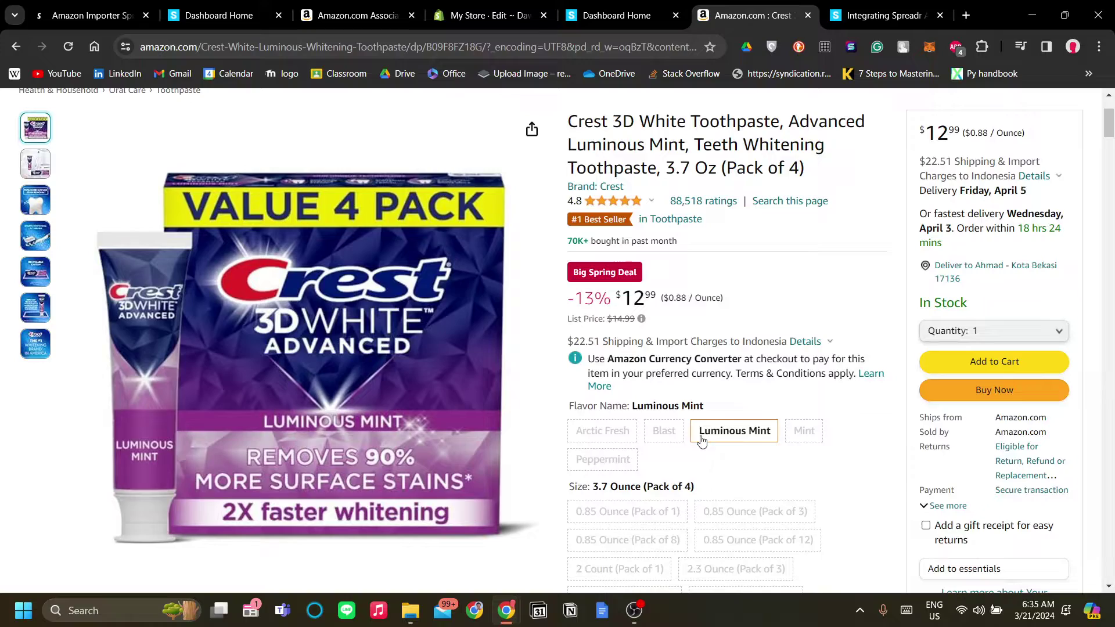
{"action": "scroll", "coordinate": [627, 401], "scroll_direction": "up", "scroll_amount": 2}
{"action": "scroll", "coordinate": [627, 400], "scroll_direction": "down", "scroll_amount": 3}
{"action": "scroll", "coordinate": [627, 401], "scroll_direction": "up", "scroll_amount": 3}
{"action": "scroll", "coordinate": [628, 389], "scroll_direction": "down", "scroll_amount": 1}
{"action": "scroll", "coordinate": [627, 389], "scroll_direction": "up", "scroll_amount": 2}
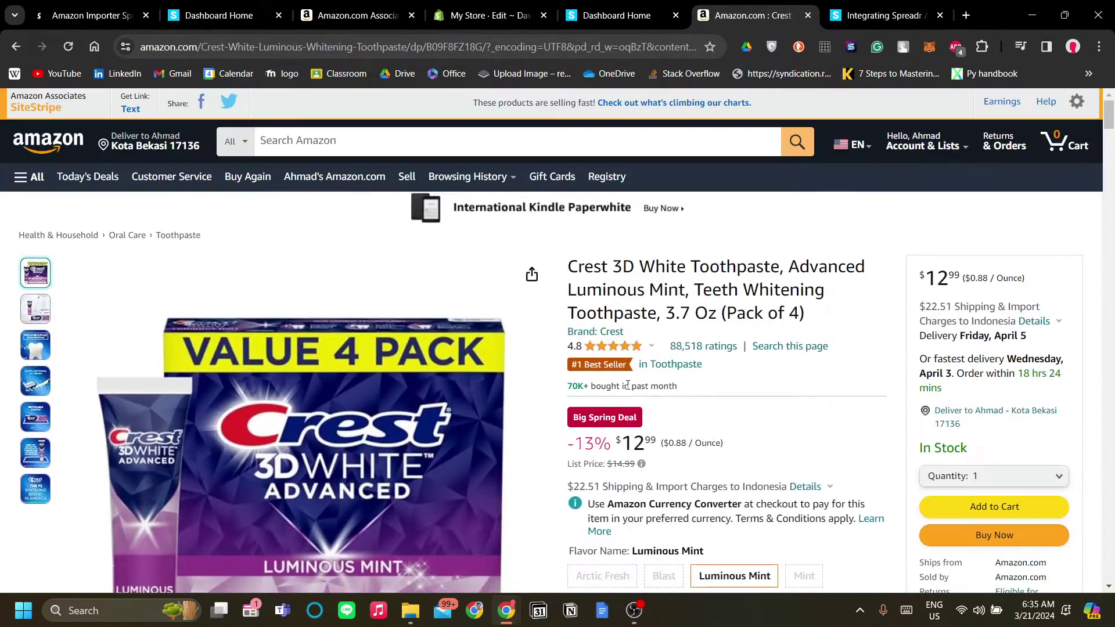
{"action": "scroll", "coordinate": [627, 388], "scroll_direction": "down", "scroll_amount": 6}
{"action": "scroll", "coordinate": [627, 385], "scroll_direction": "up", "scroll_amount": 6}
{"action": "scroll", "coordinate": [627, 385], "scroll_direction": "down", "scroll_amount": 2}
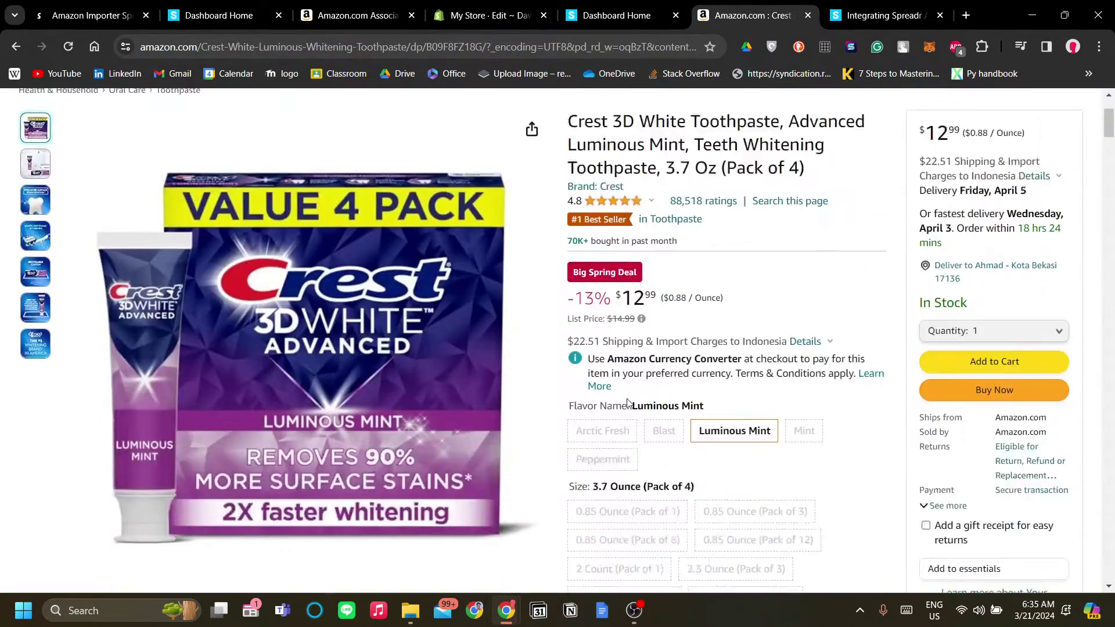
{"action": "scroll", "coordinate": [627, 385], "scroll_direction": "up", "scroll_amount": 1}
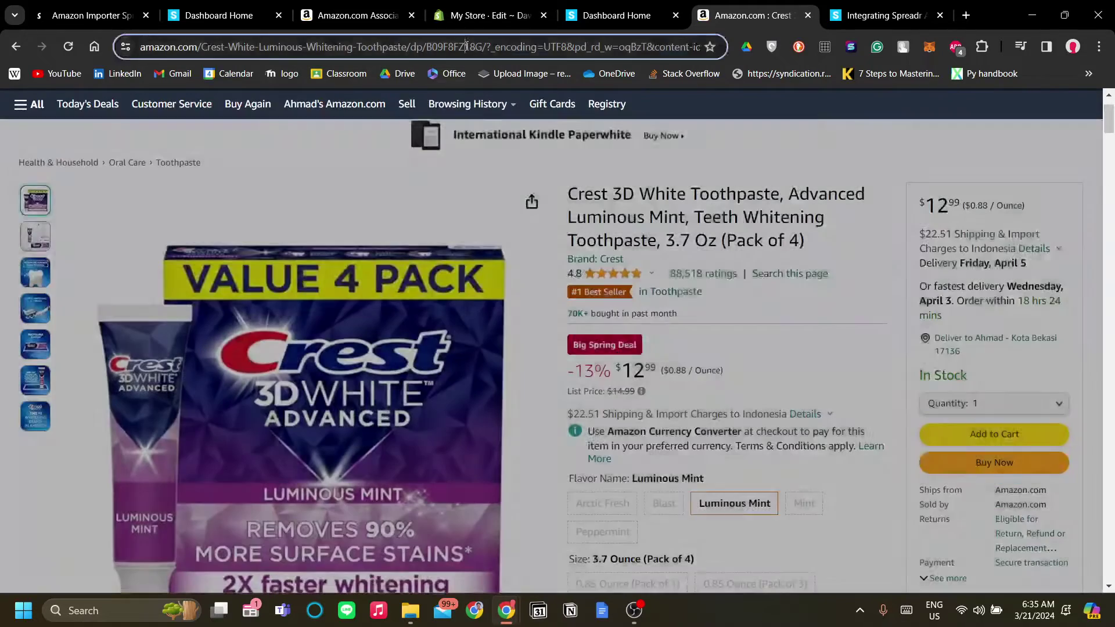
{"action": "left_click", "coordinate": [466, 47]}
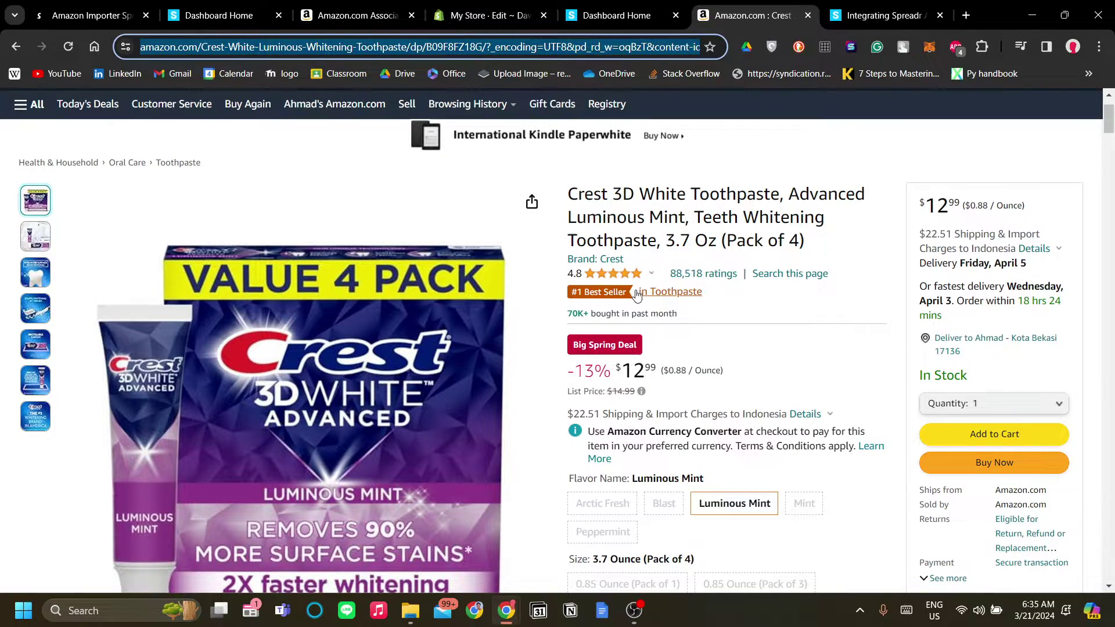
Import Crest 3D White Toothpaste into Spreadr from its pasted Amazon product link.
{"action": "left_click", "coordinate": [639, 16]}
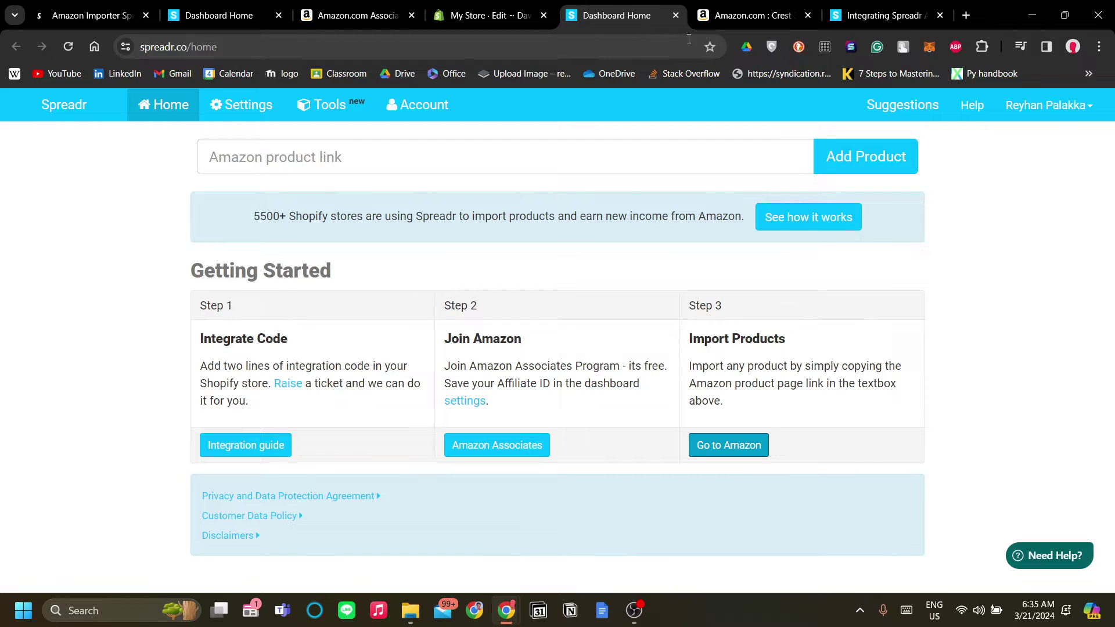
{"action": "left_click", "coordinate": [528, 144]}
{"action": "key", "text": "ctrl+v"}
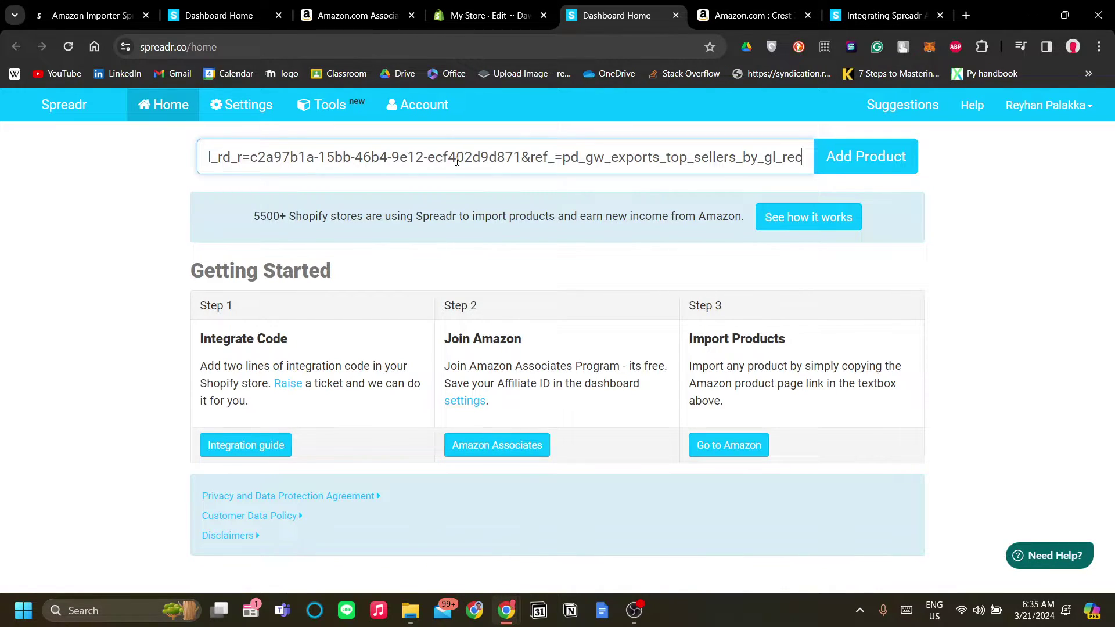
{"action": "left_click", "coordinate": [851, 165]}
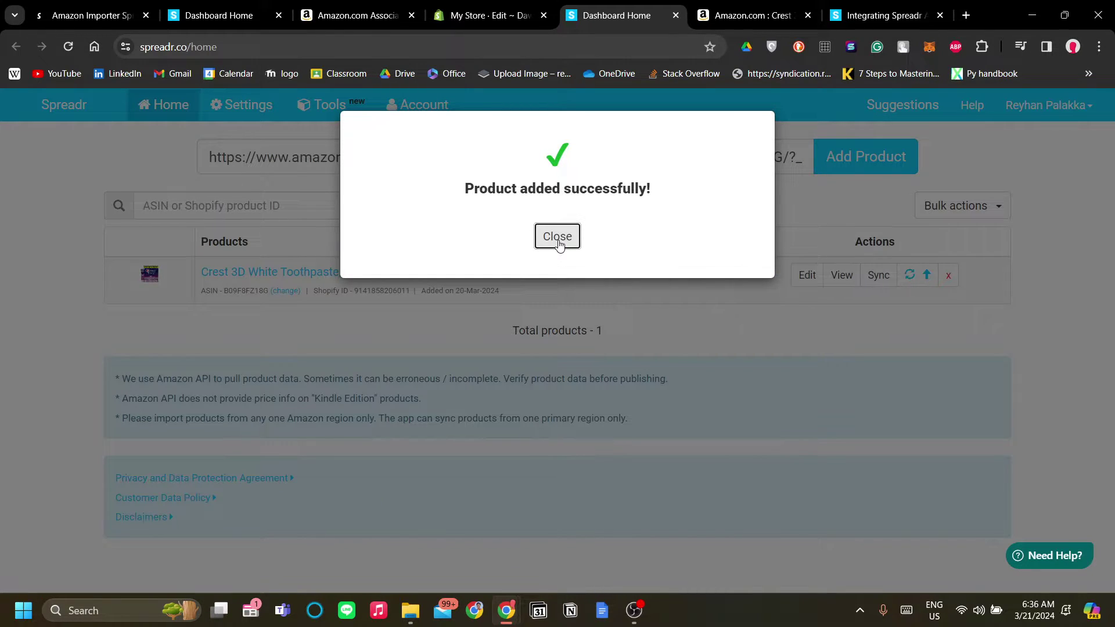
{"action": "left_click", "coordinate": [557, 237]}
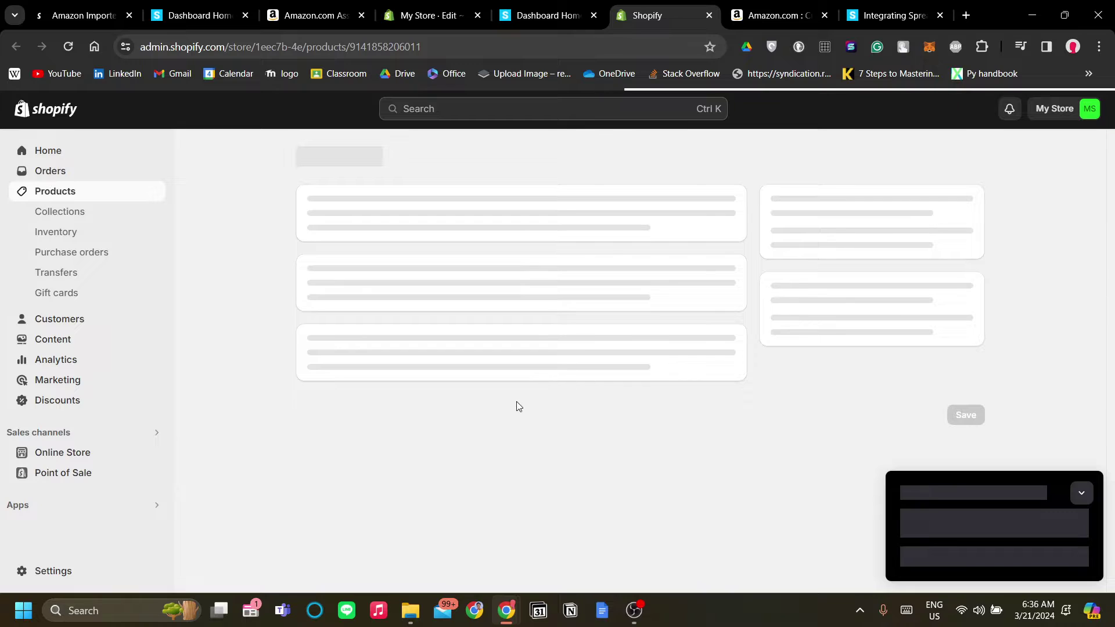
Shorten the product title to 'Crest 3D White Toothpaste (pack 4)'.
{"action": "scroll", "coordinate": [716, 296], "scroll_direction": "down", "scroll_amount": 3}
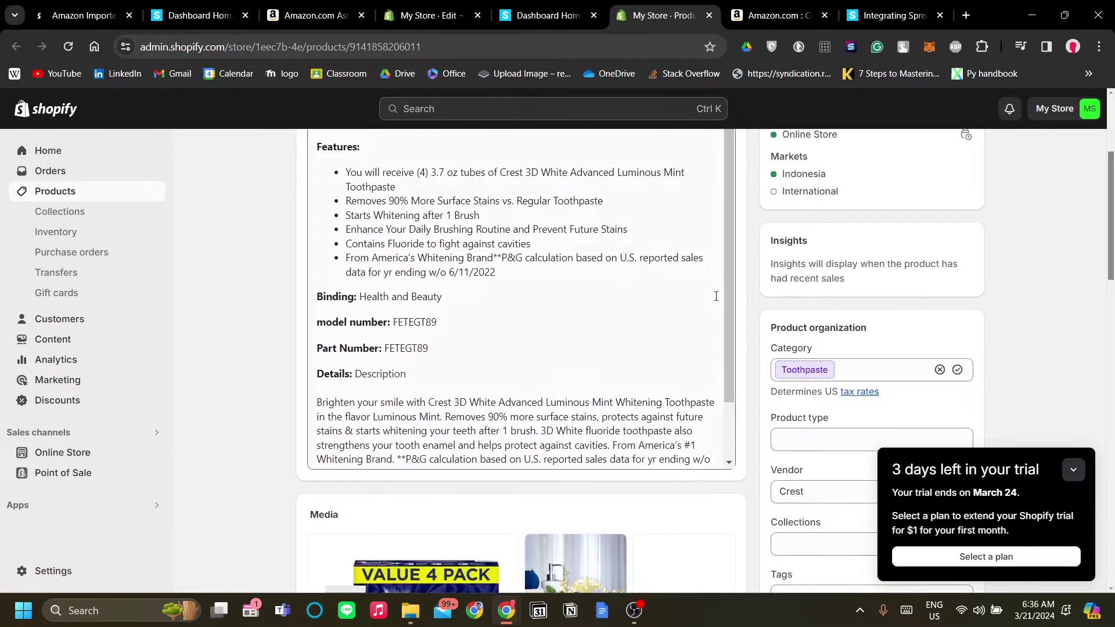
{"action": "scroll", "coordinate": [264, 242], "scroll_direction": "up", "scroll_amount": 4}
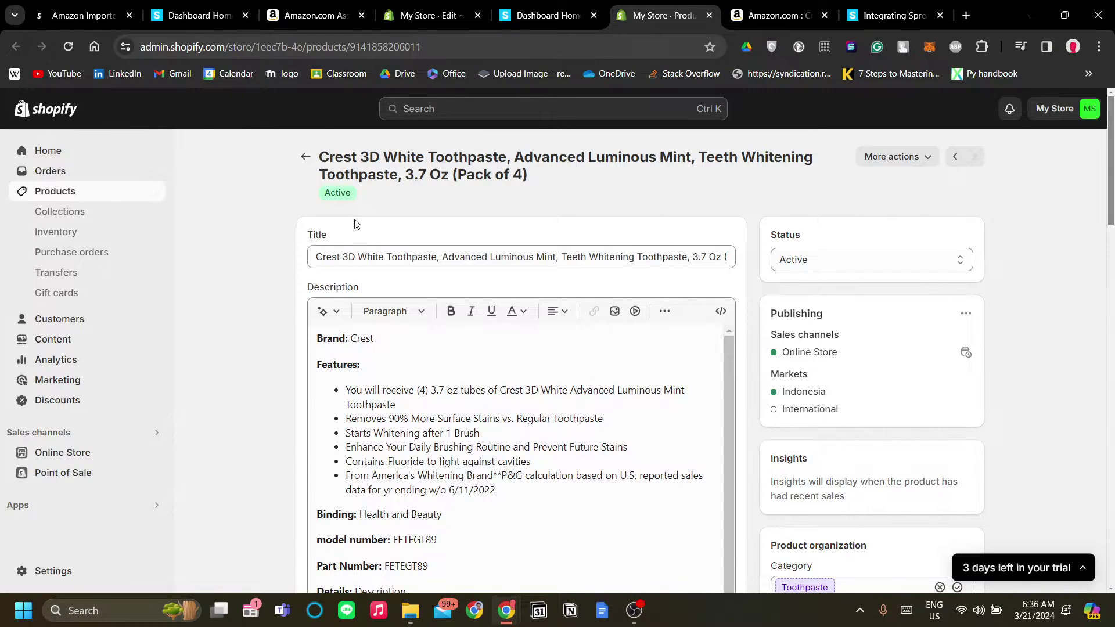
{"action": "left_click_drag", "start_coordinate": [362, 257], "coordinate": [276, 279]}
{"action": "left_click", "coordinate": [301, 306]}
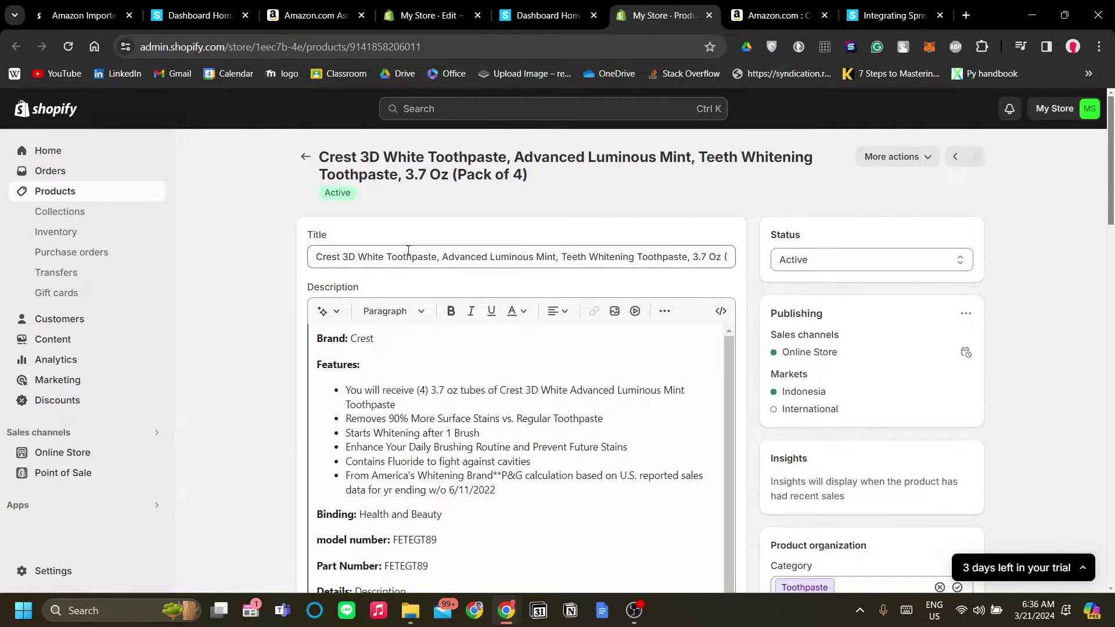
{"action": "left_click_drag", "start_coordinate": [437, 257], "coordinate": [821, 251]}
{"action": "key", "text": "BackSpace"}
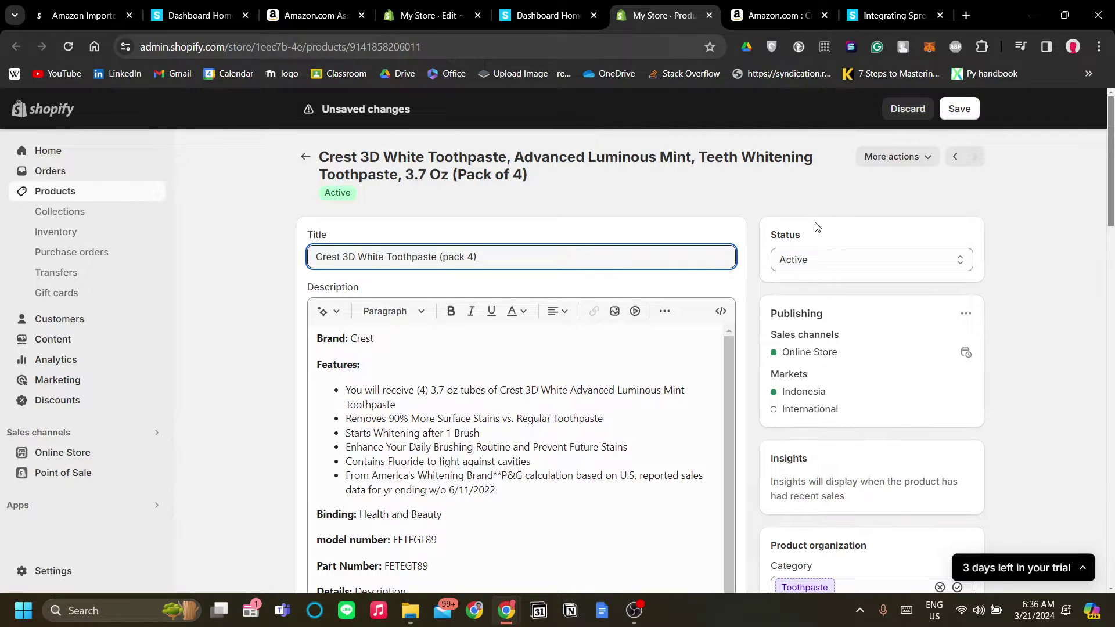
Review the description, media, tags and pricing (Rp 202,377.71, compare-at Rp 233,536.71).
{"action": "scroll", "coordinate": [530, 359], "scroll_direction": "down", "scroll_amount": 2}
{"action": "scroll", "coordinate": [468, 389], "scroll_direction": "down", "scroll_amount": 4}
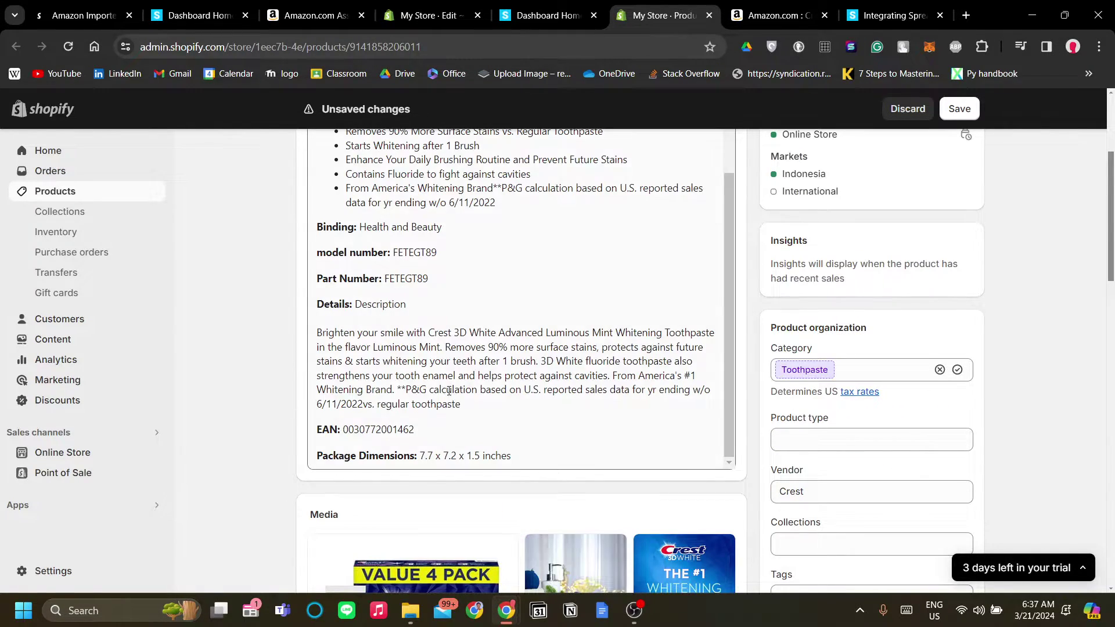
{"action": "scroll", "coordinate": [337, 349], "scroll_direction": "up", "scroll_amount": 6}
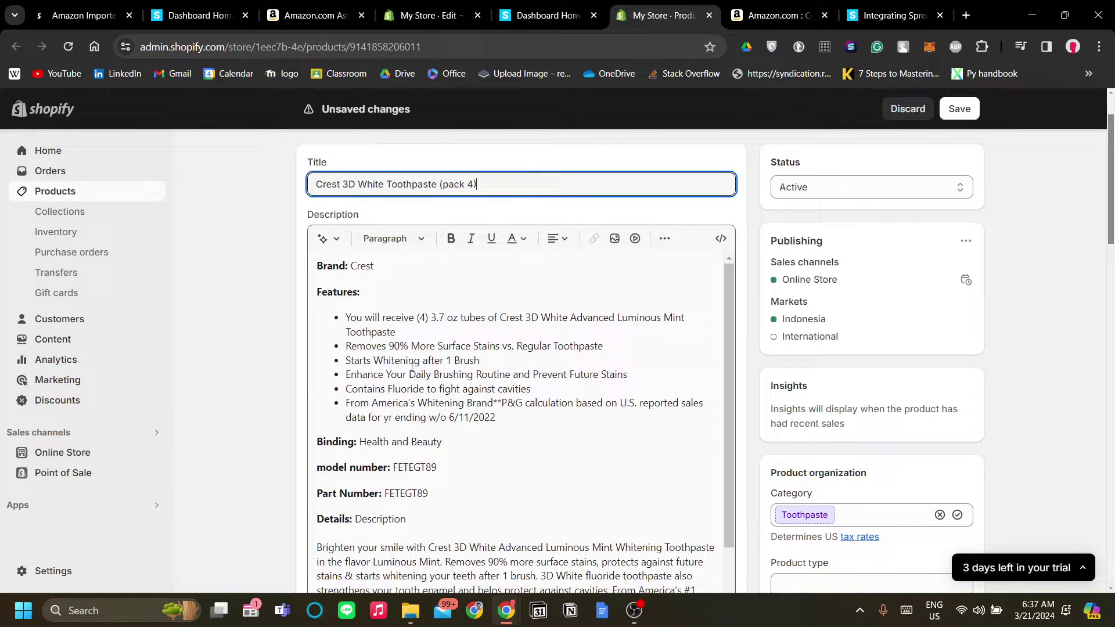
{"action": "scroll", "coordinate": [447, 334], "scroll_direction": "down", "scroll_amount": 2}
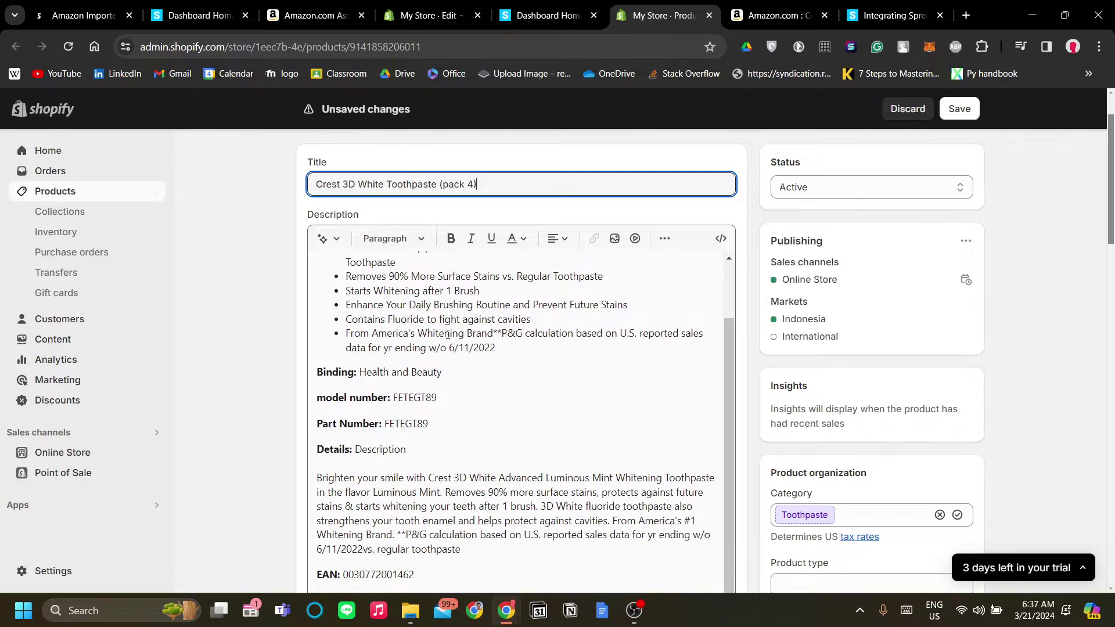
{"action": "scroll", "coordinate": [265, 339], "scroll_direction": "down", "scroll_amount": 3}
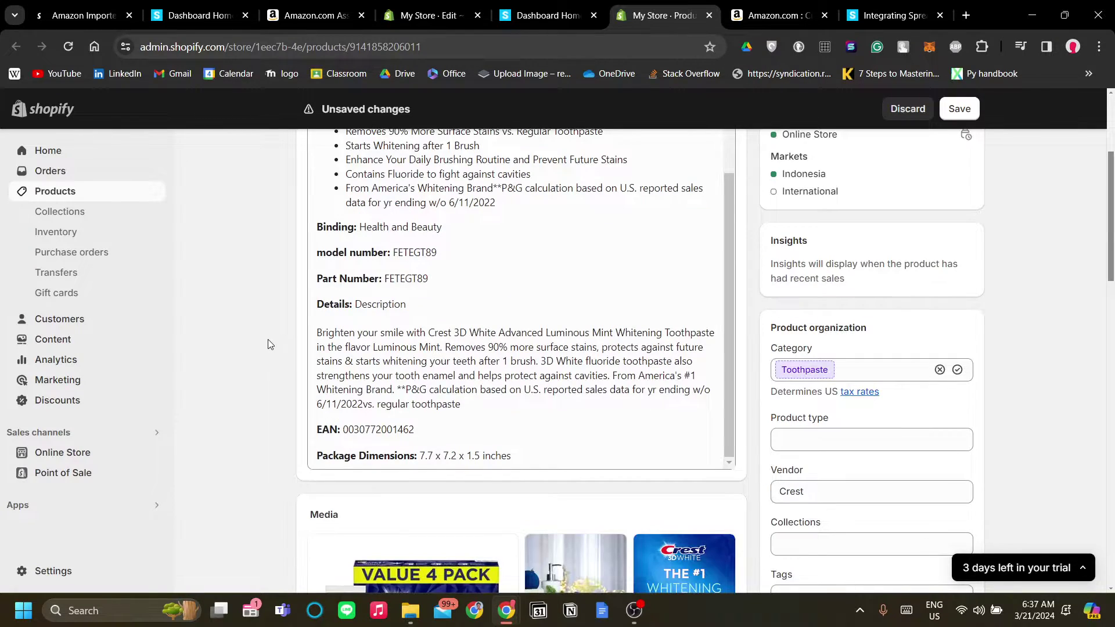
{"action": "scroll", "coordinate": [267, 340], "scroll_direction": "up", "scroll_amount": 8}
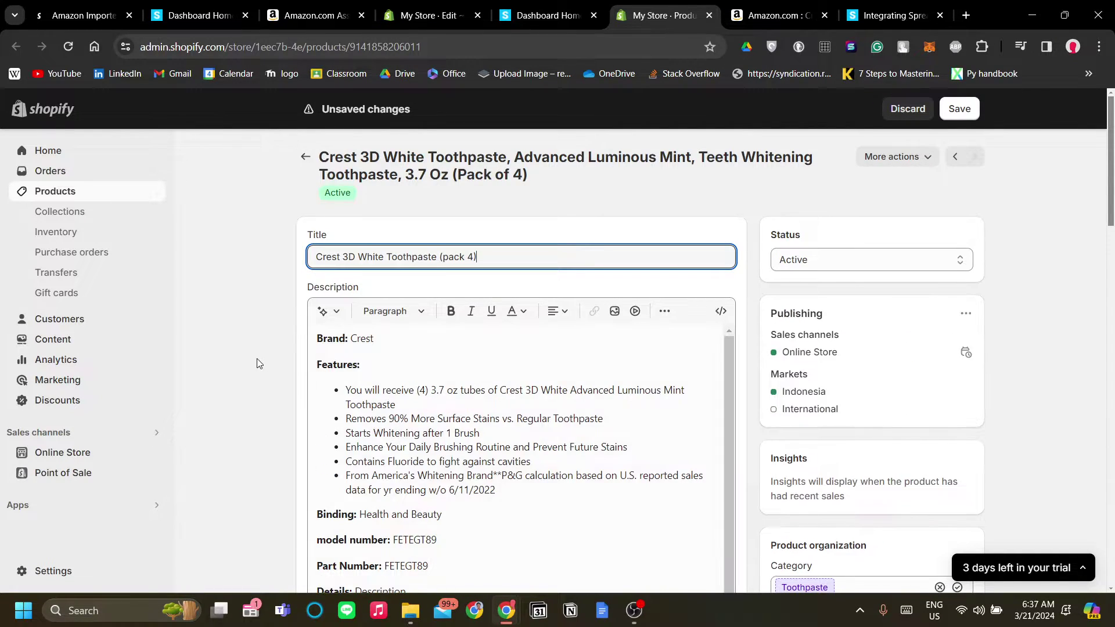
{"action": "scroll", "coordinate": [258, 363], "scroll_direction": "down", "scroll_amount": 4}
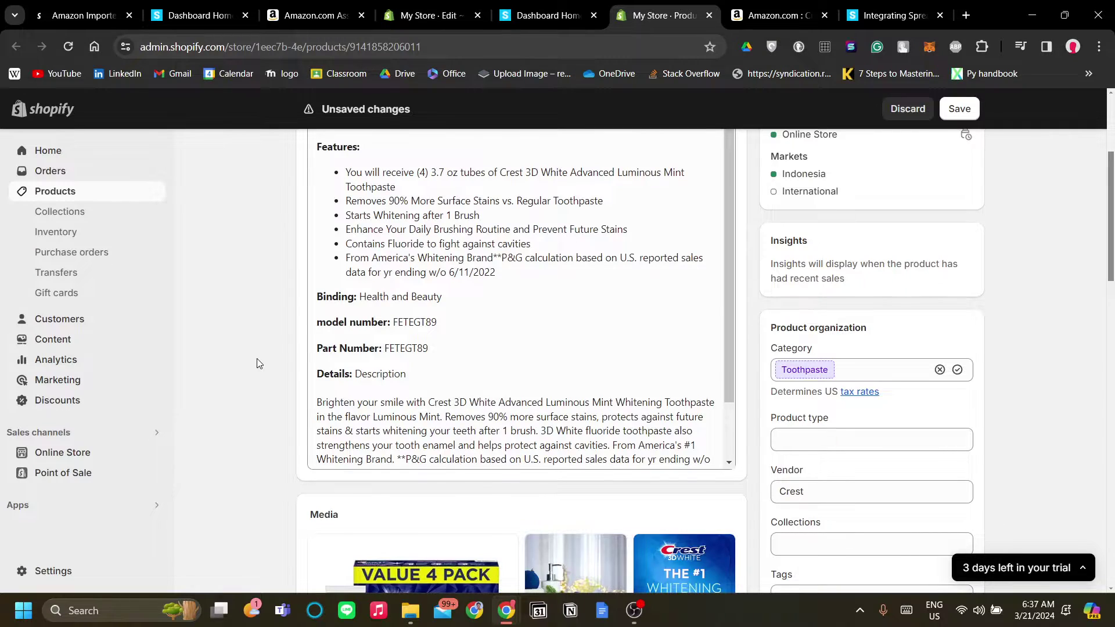
{"action": "scroll", "coordinate": [258, 363], "scroll_direction": "up", "scroll_amount": 1}
{"action": "scroll", "coordinate": [258, 363], "scroll_direction": "down", "scroll_amount": 1}
{"action": "scroll", "coordinate": [258, 363], "scroll_direction": "up", "scroll_amount": 1}
{"action": "scroll", "coordinate": [258, 363], "scroll_direction": "up", "scroll_amount": 2}
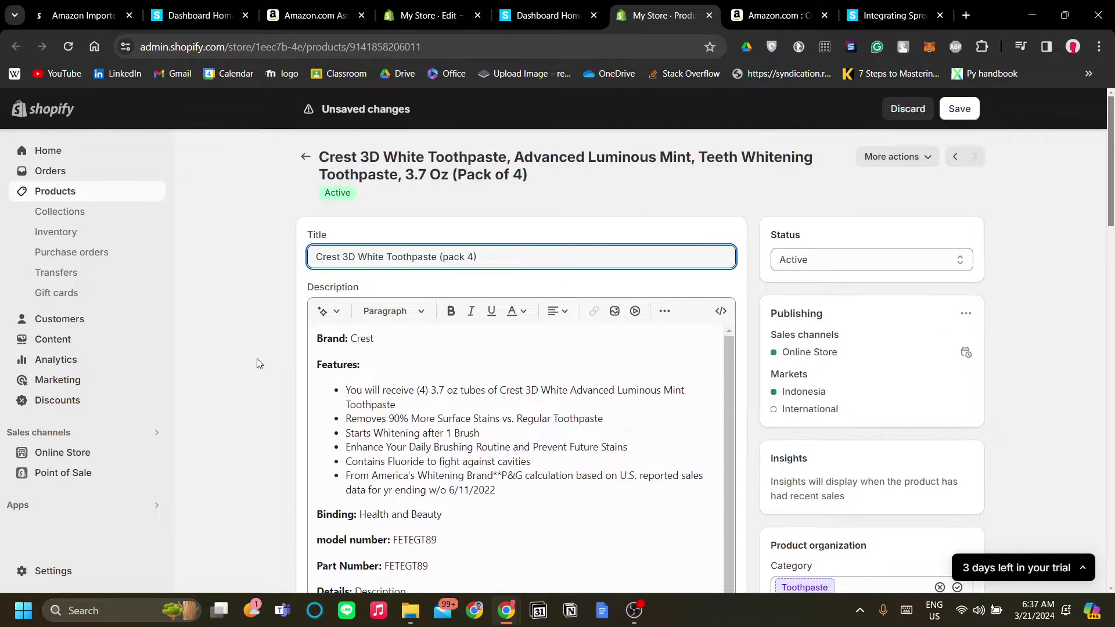
{"action": "scroll", "coordinate": [258, 363], "scroll_direction": "down", "scroll_amount": 5}
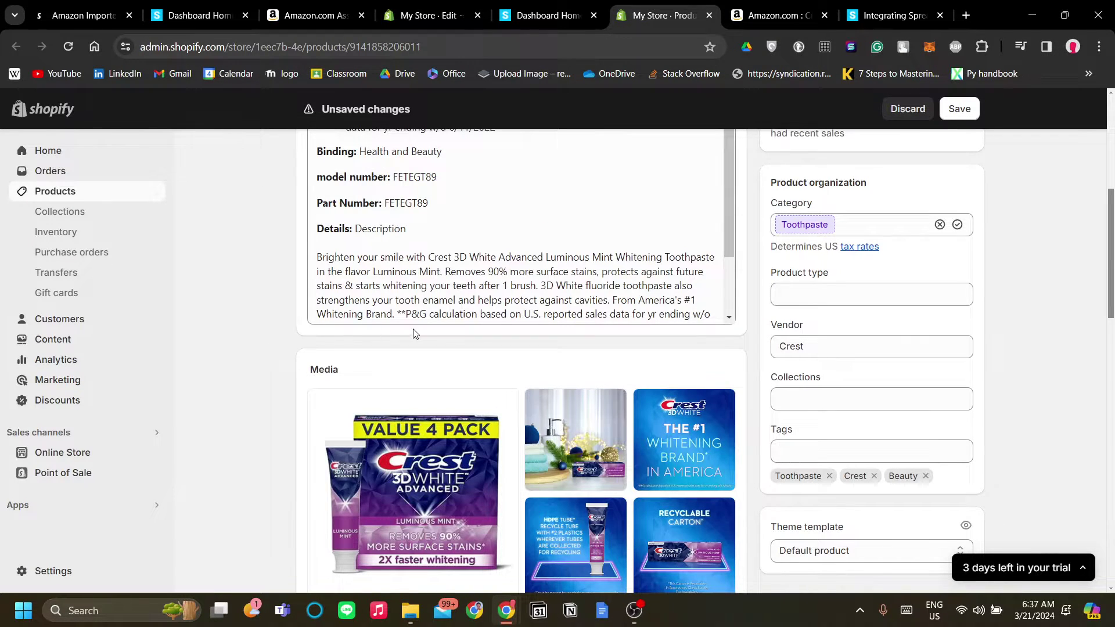
{"action": "scroll", "coordinate": [413, 331], "scroll_direction": "down", "scroll_amount": 9}
{"action": "scroll", "coordinate": [622, 361], "scroll_direction": "down", "scroll_amount": 4}
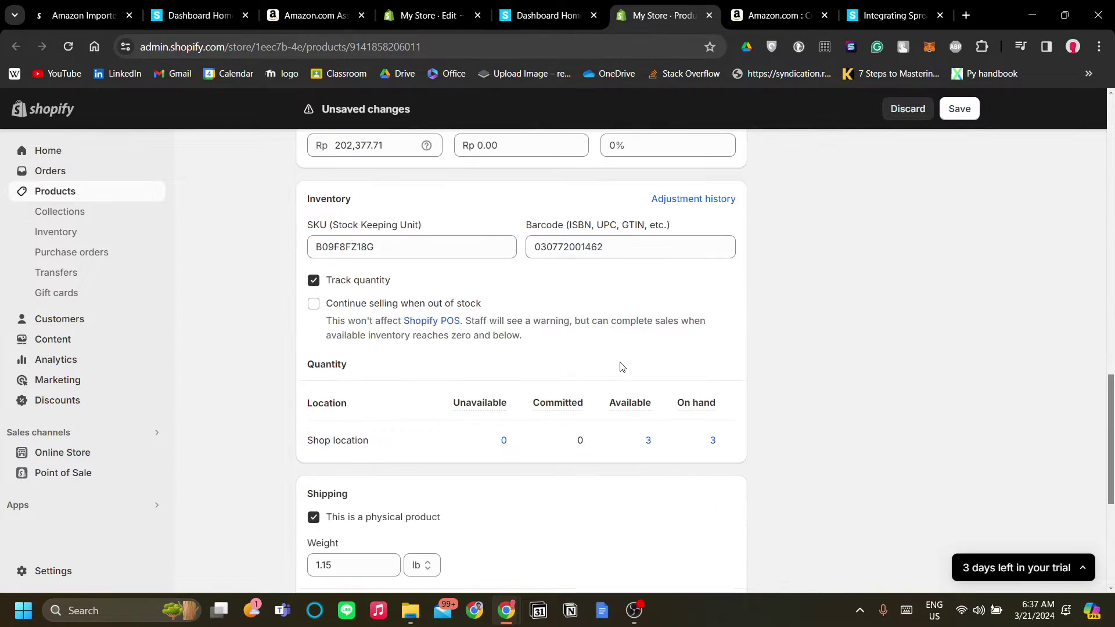
{"action": "scroll", "coordinate": [621, 365], "scroll_direction": "up", "scroll_amount": 4}
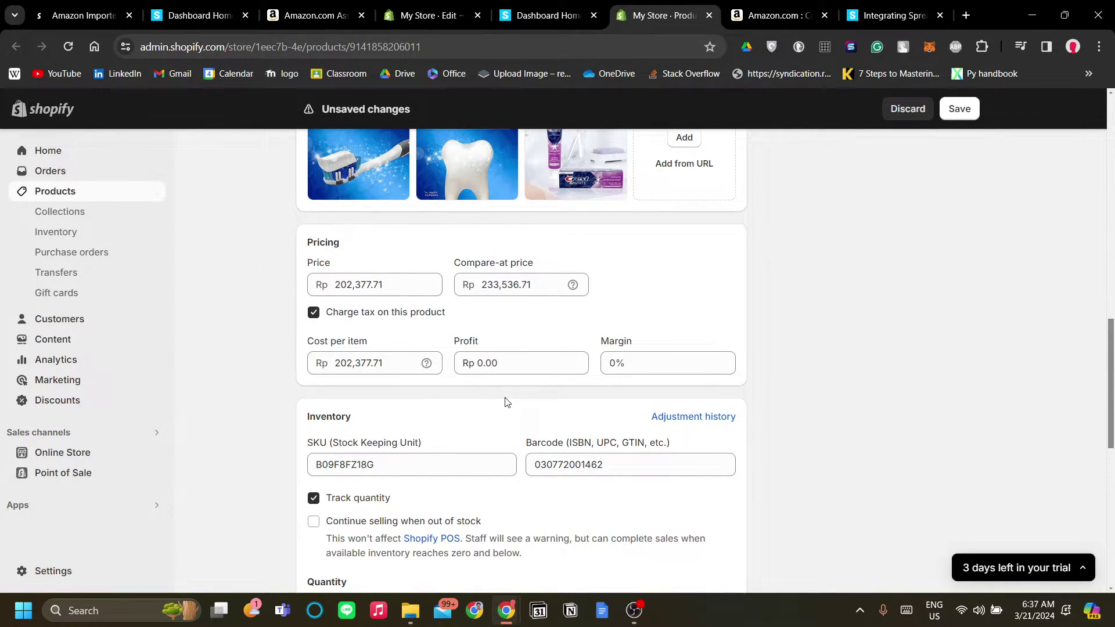
Change the compare-at price to Rp 300,000.00.
{"action": "left_click", "coordinate": [538, 289]}
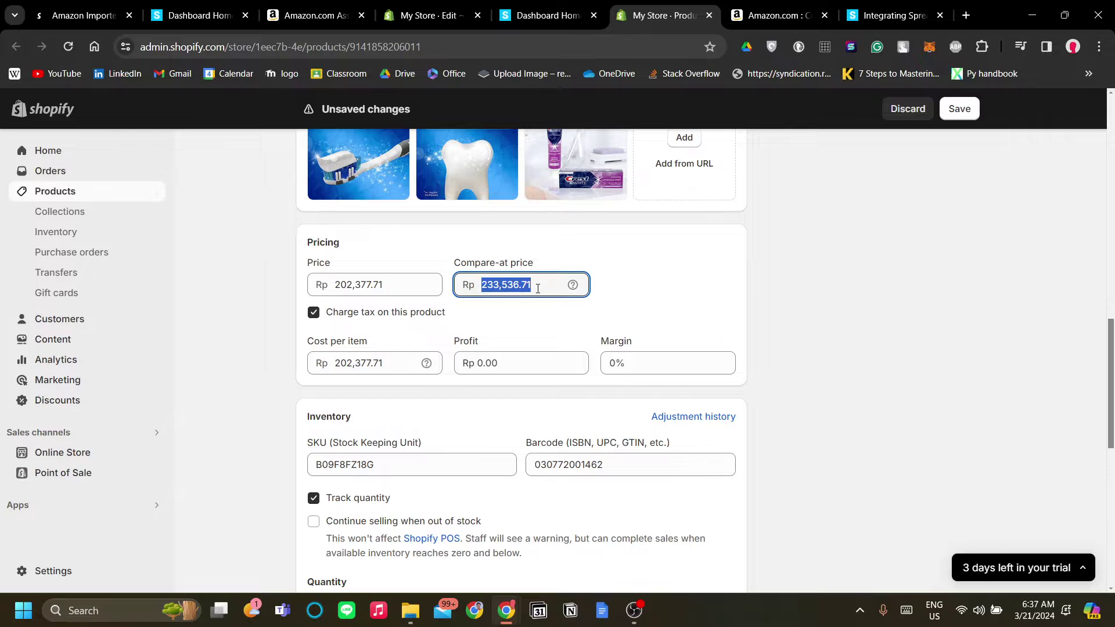
{"action": "scroll", "coordinate": [530, 325], "scroll_direction": "down", "scroll_amount": 3}
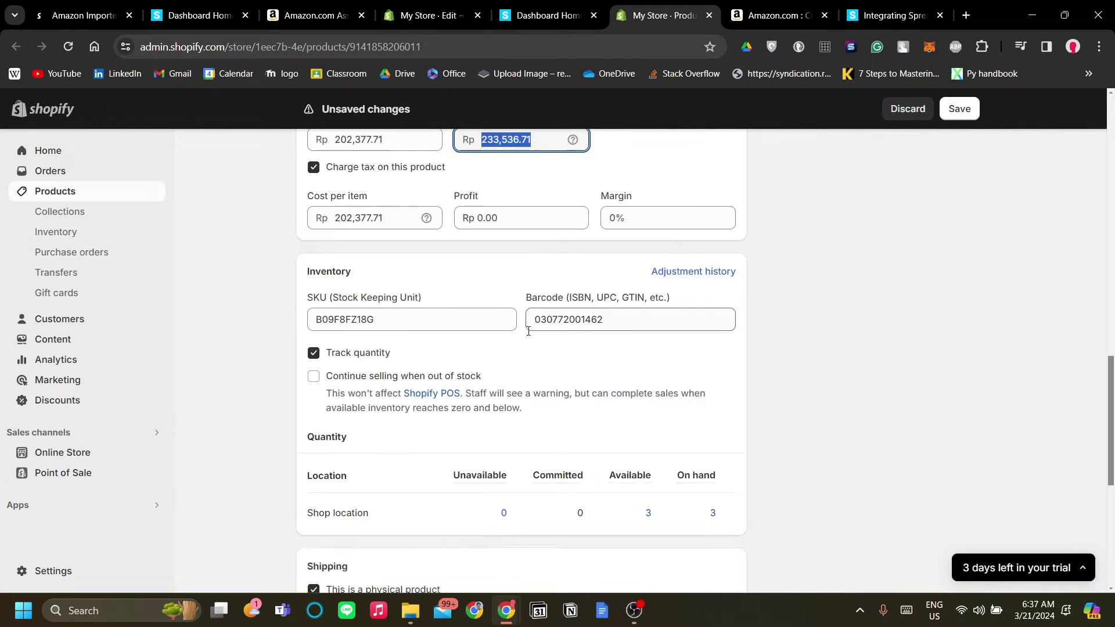
{"action": "scroll", "coordinate": [515, 380], "scroll_direction": "down", "scroll_amount": 3}
{"action": "scroll", "coordinate": [514, 384], "scroll_direction": "up", "scroll_amount": 5}
{"action": "scroll", "coordinate": [513, 407], "scroll_direction": "down", "scroll_amount": 1}
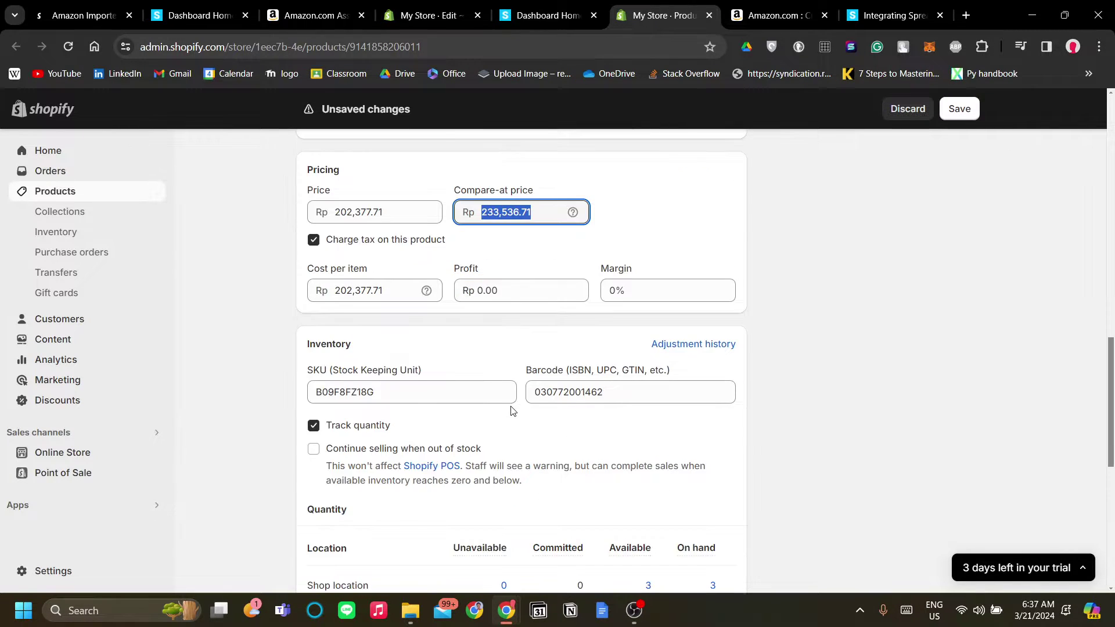
{"action": "scroll", "coordinate": [513, 411], "scroll_direction": "up", "scroll_amount": 1}
{"action": "type", "text": "300000"}
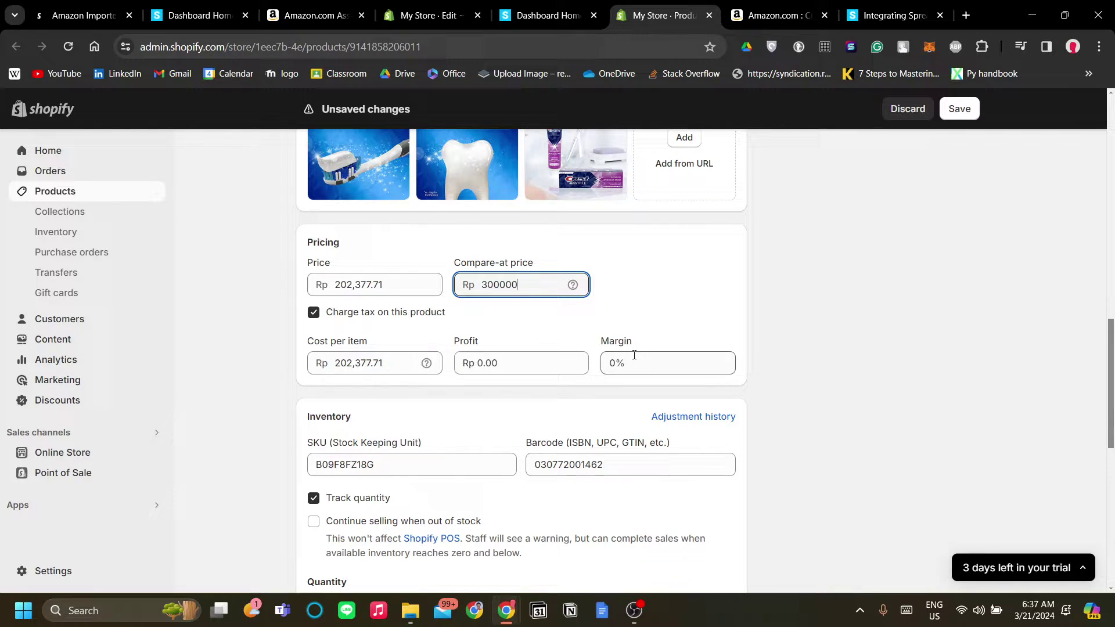
{"action": "left_click", "coordinate": [752, 329]}
Save the product with its new title and compare-at price.
{"action": "scroll", "coordinate": [743, 326], "scroll_direction": "down", "scroll_amount": 6}
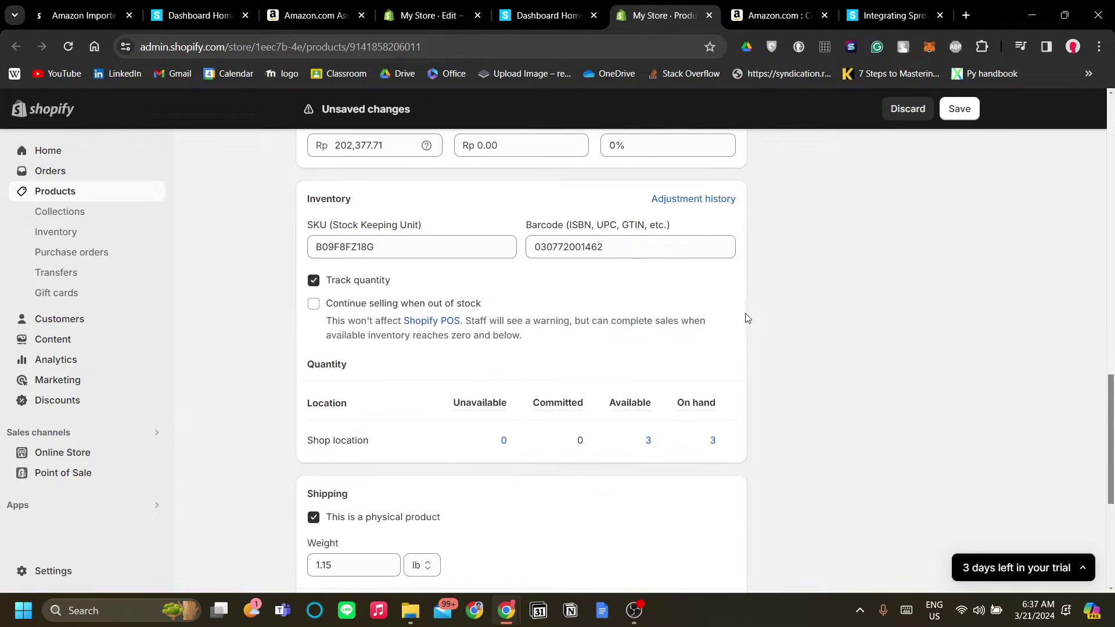
{"action": "scroll", "coordinate": [773, 308], "scroll_direction": "down", "scroll_amount": 2}
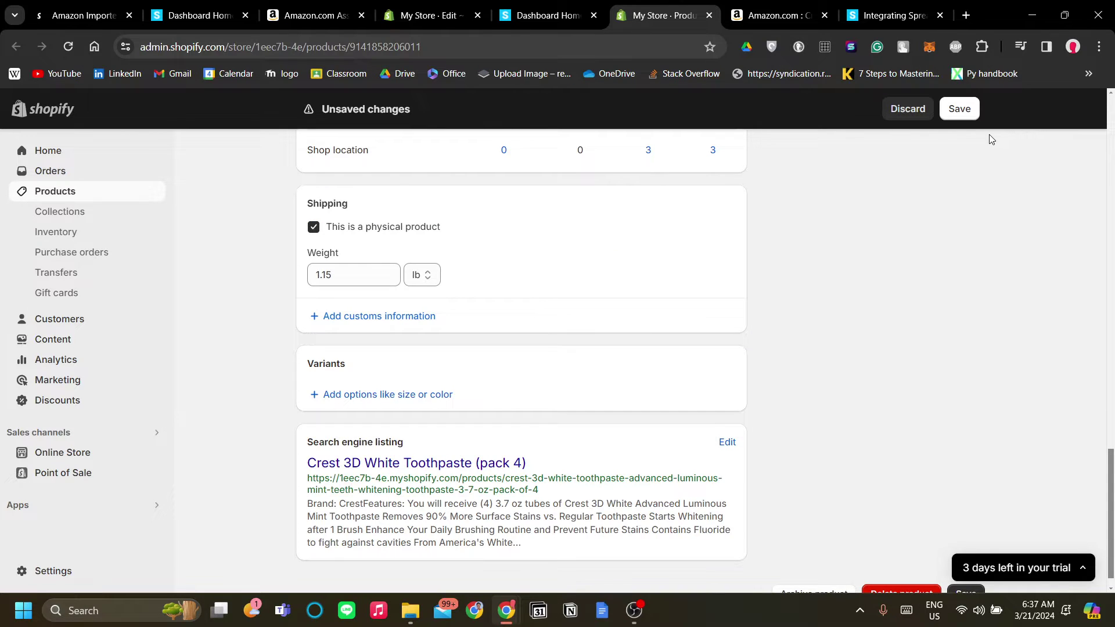
{"action": "left_click", "coordinate": [959, 109]}
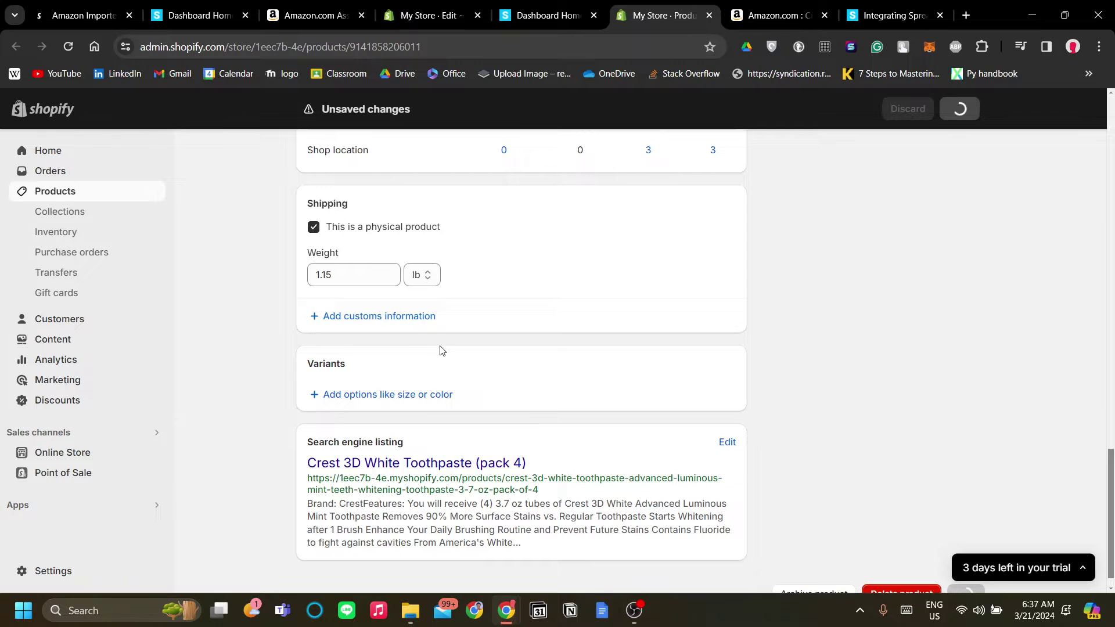
{"action": "scroll", "coordinate": [323, 362], "scroll_direction": "up", "scroll_amount": 15}
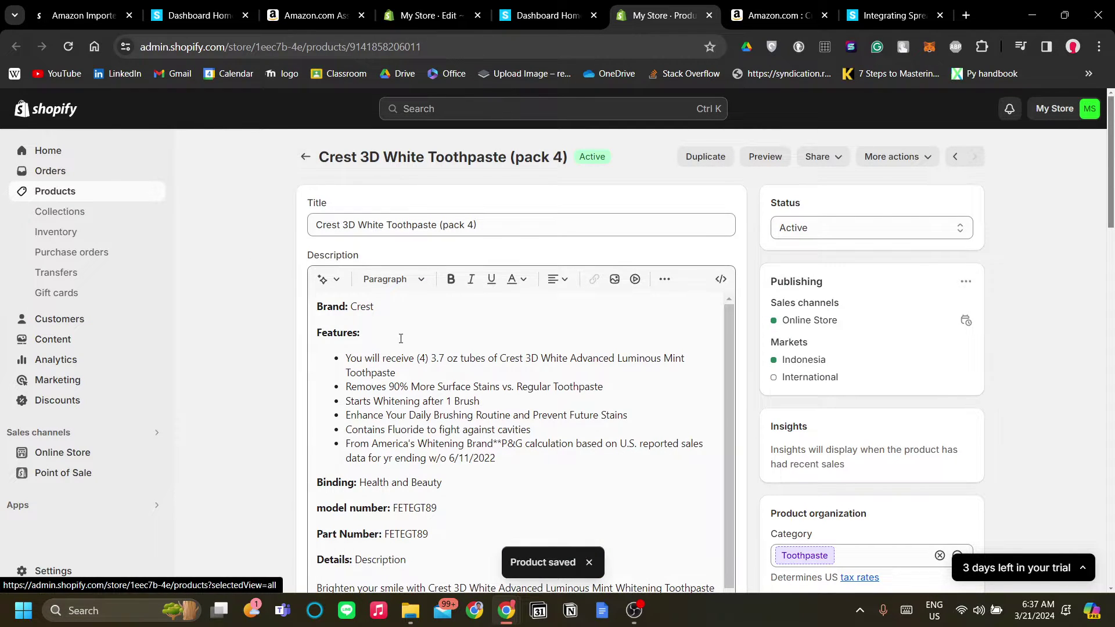
{"action": "scroll", "coordinate": [249, 349], "scroll_direction": "down", "scroll_amount": 10}
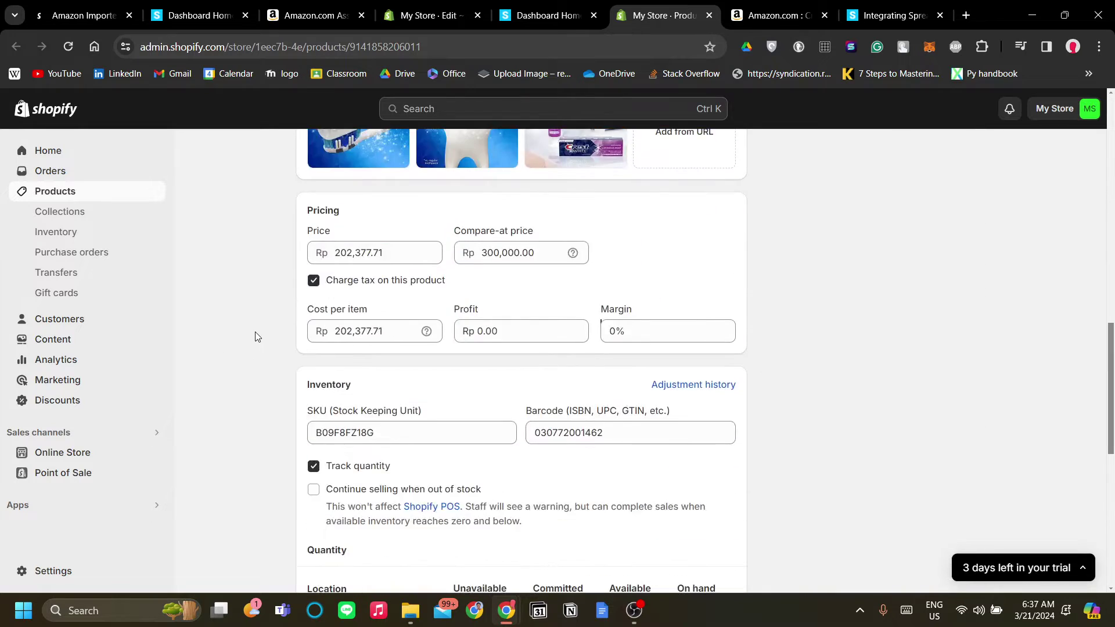
{"action": "scroll", "coordinate": [256, 334], "scroll_direction": "up", "scroll_amount": 6}
{"action": "scroll", "coordinate": [258, 335], "scroll_direction": "down", "scroll_amount": 5}
{"action": "scroll", "coordinate": [258, 336], "scroll_direction": "down", "scroll_amount": 6}
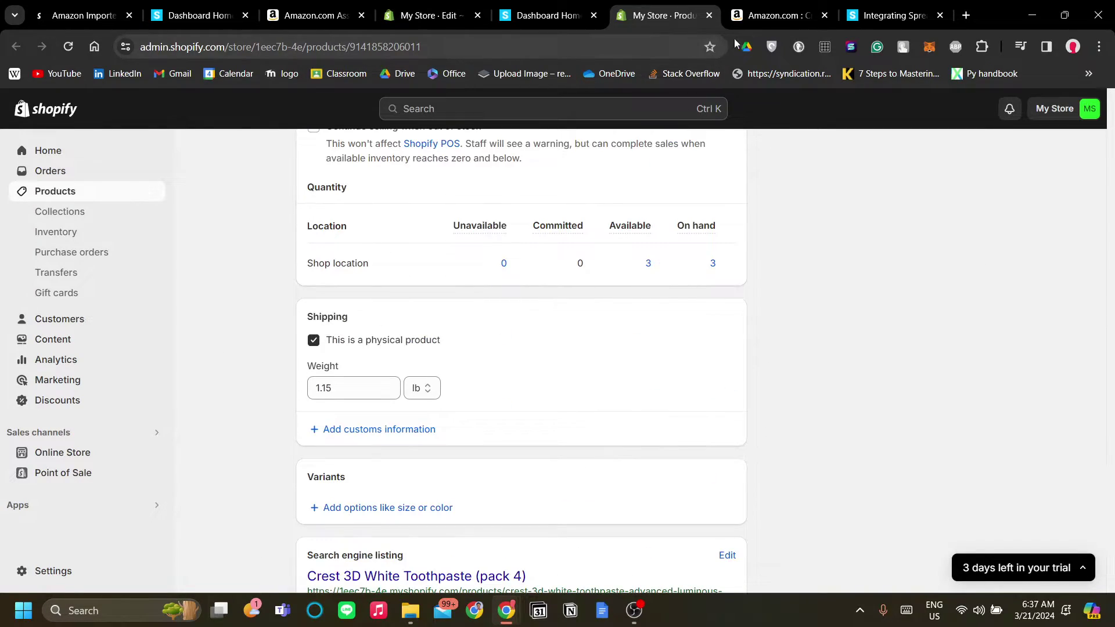
On the Spreadr dashboard, bring up Sync for the Crest toothpaste and cancel without syncing.
{"action": "left_click", "coordinate": [549, 15]}
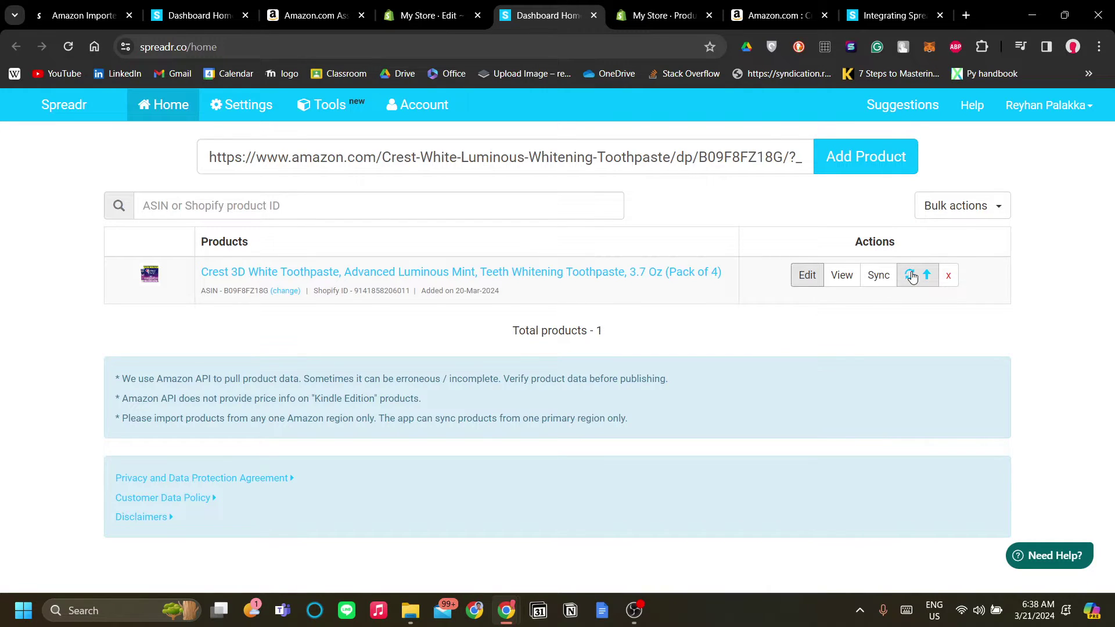
{"action": "left_click", "coordinate": [879, 275]}
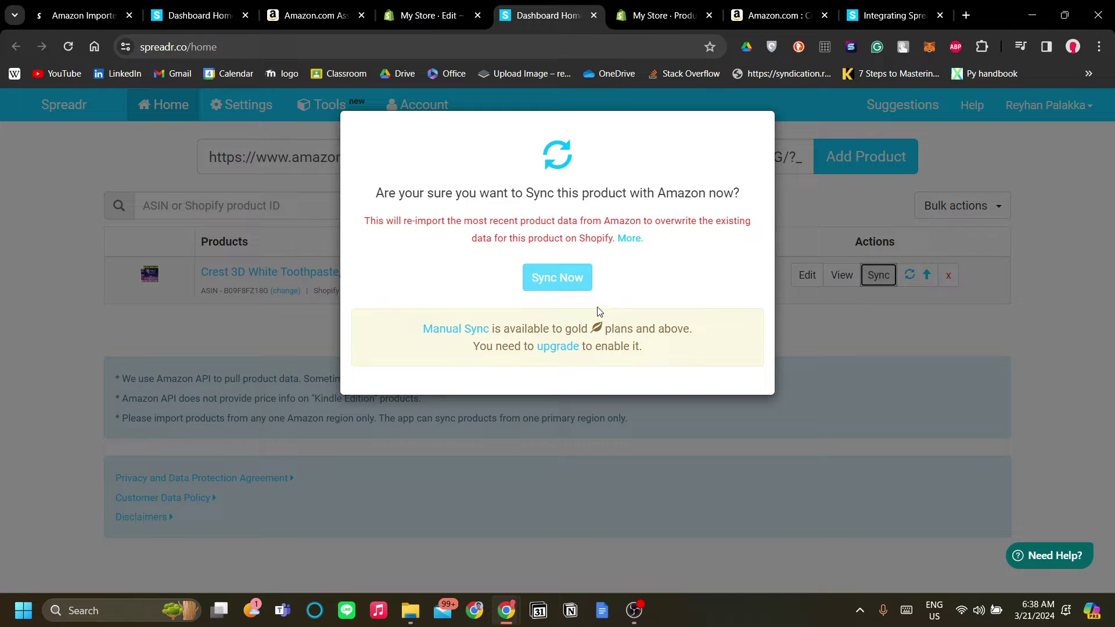
{"action": "left_click", "coordinate": [865, 386]}
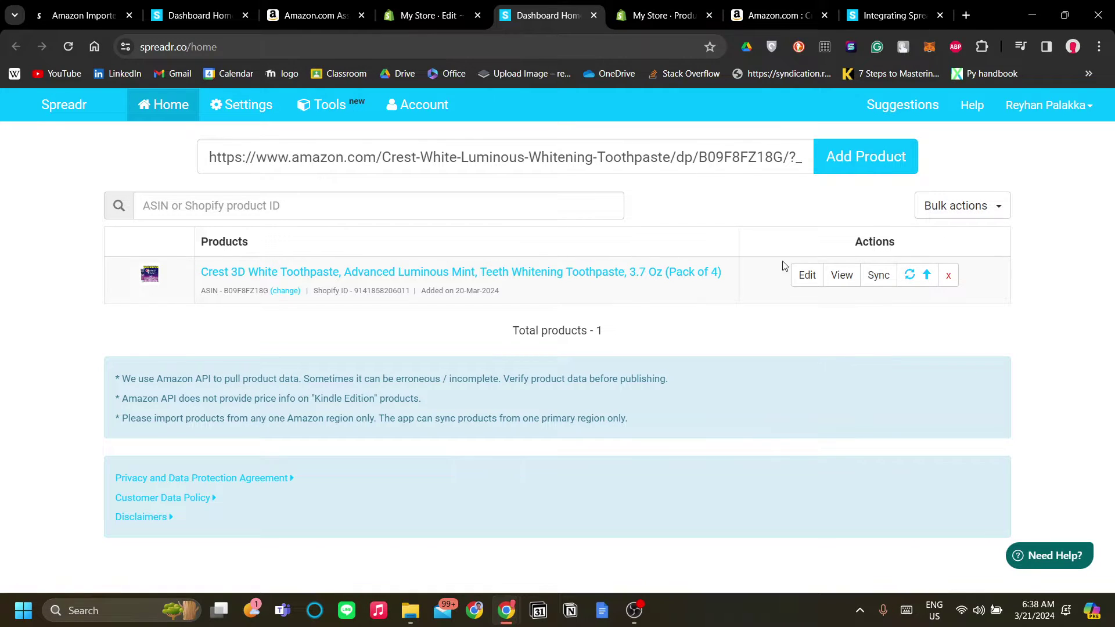
Look through Collections and the Home page collection, then show the Products list.
{"action": "key", "text": "ctrl+Tab"}
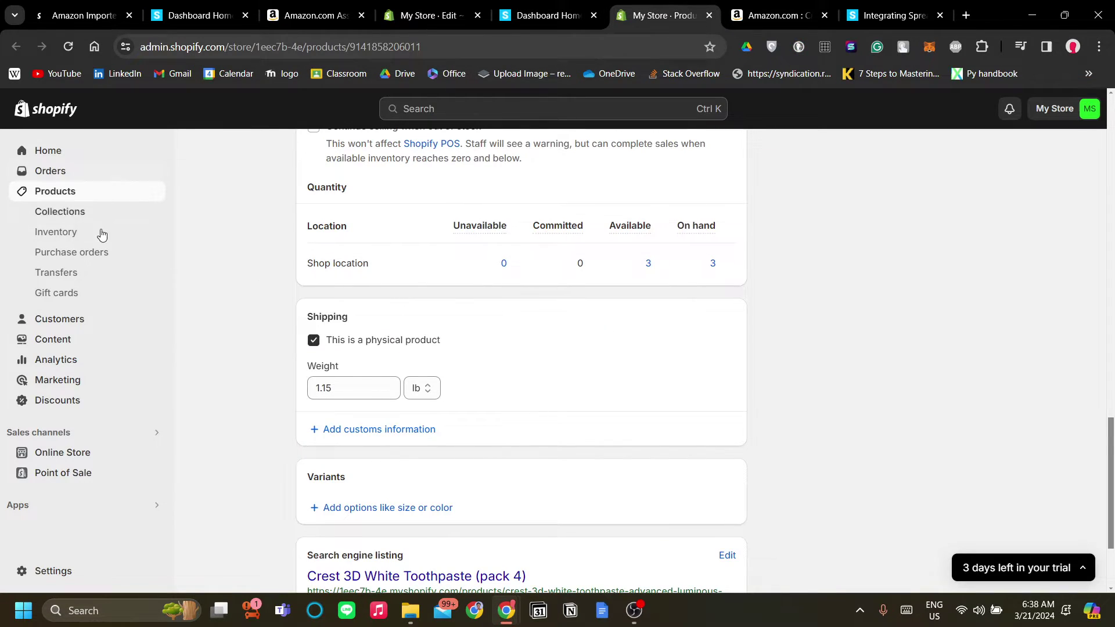
{"action": "left_click", "coordinate": [102, 214]}
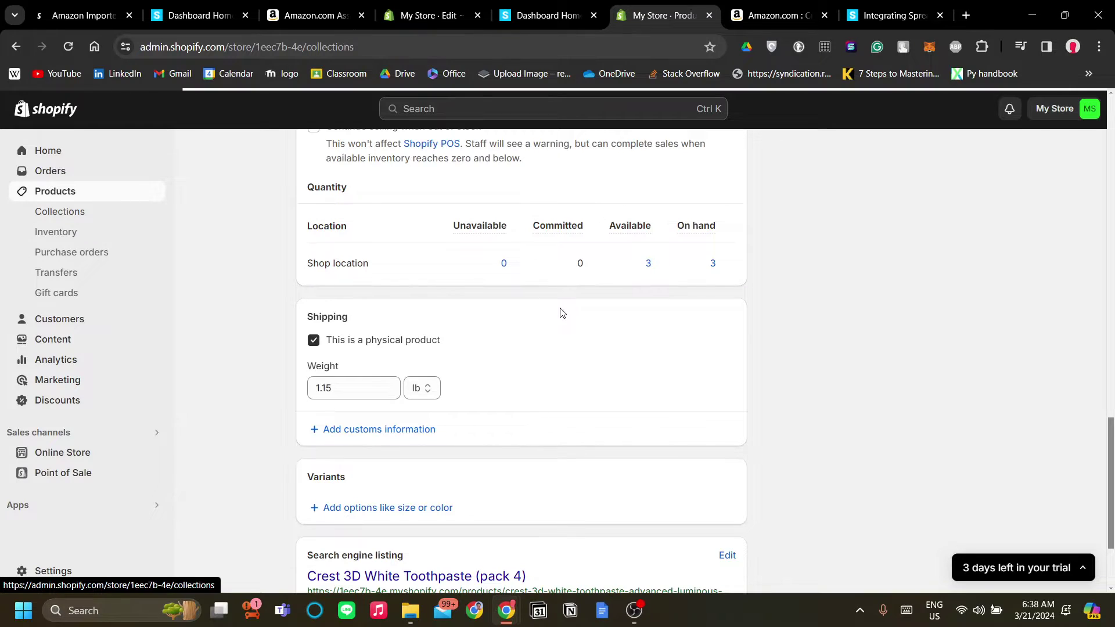
{"action": "left_click", "coordinate": [287, 274]}
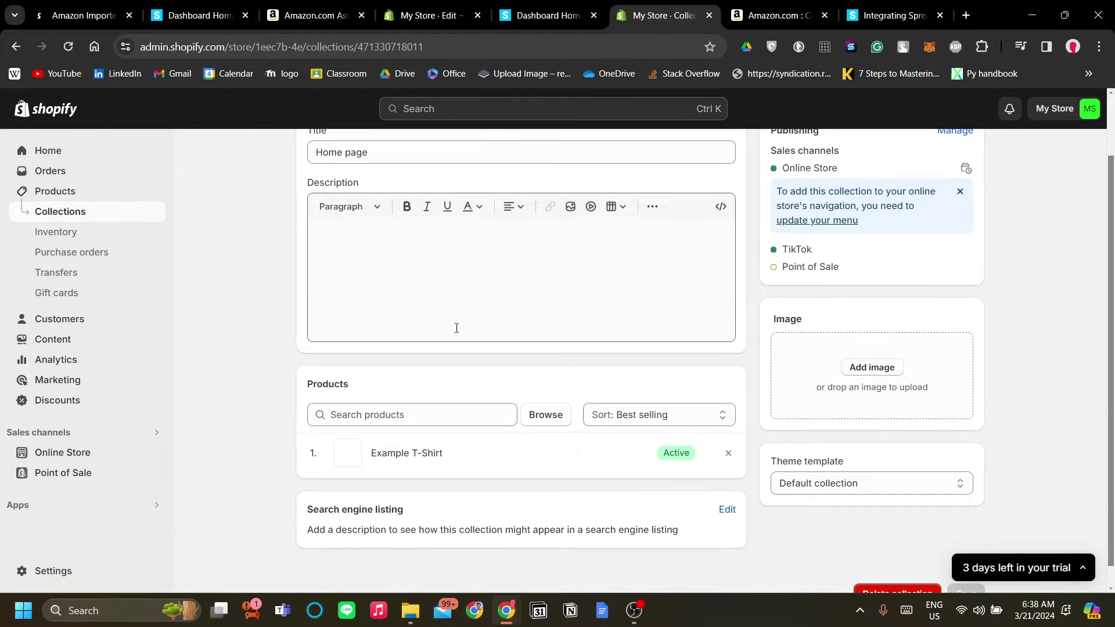
{"action": "scroll", "coordinate": [306, 356], "scroll_direction": "down", "scroll_amount": 1}
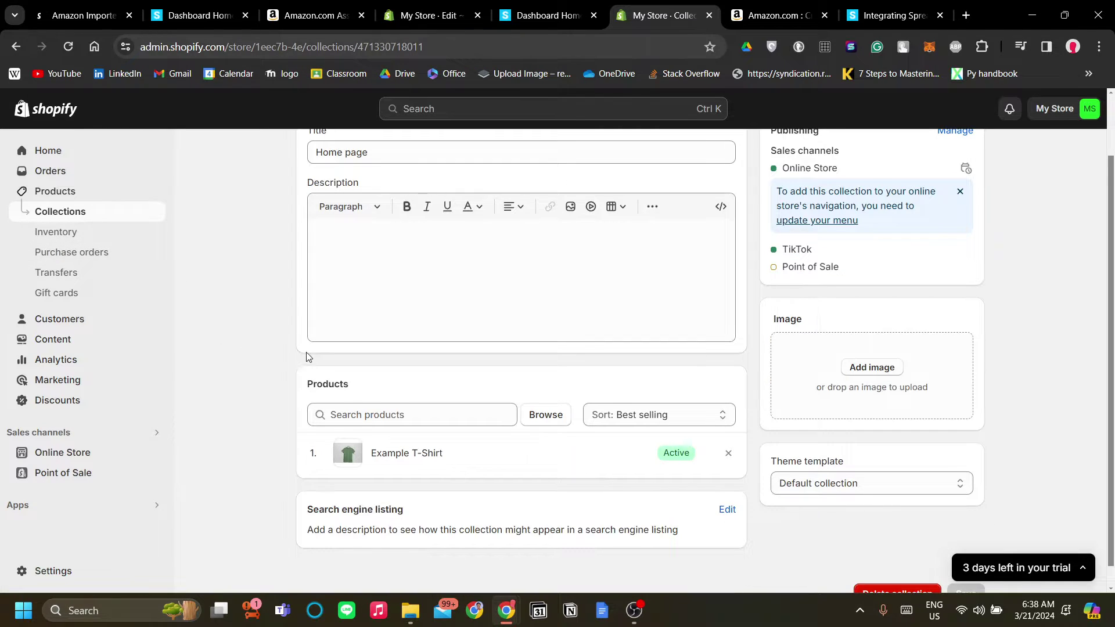
{"action": "scroll", "coordinate": [344, 366], "scroll_direction": "up", "scroll_amount": 1}
{"action": "scroll", "coordinate": [416, 319], "scroll_direction": "down", "scroll_amount": 2}
{"action": "scroll", "coordinate": [368, 323], "scroll_direction": "up", "scroll_amount": 2}
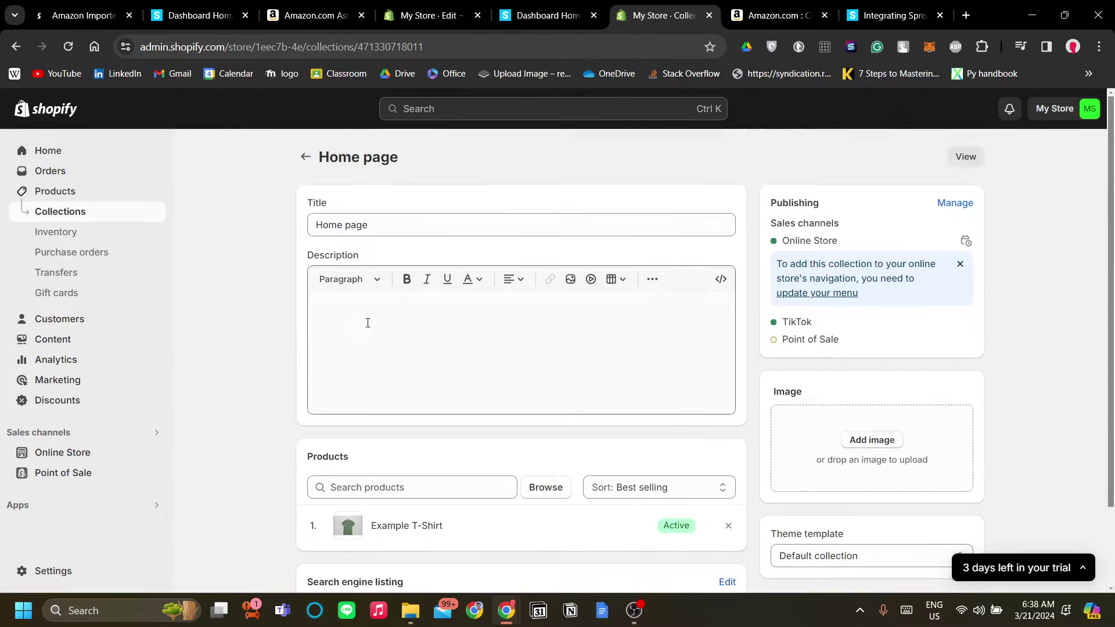
{"action": "left_click", "coordinate": [82, 190]}
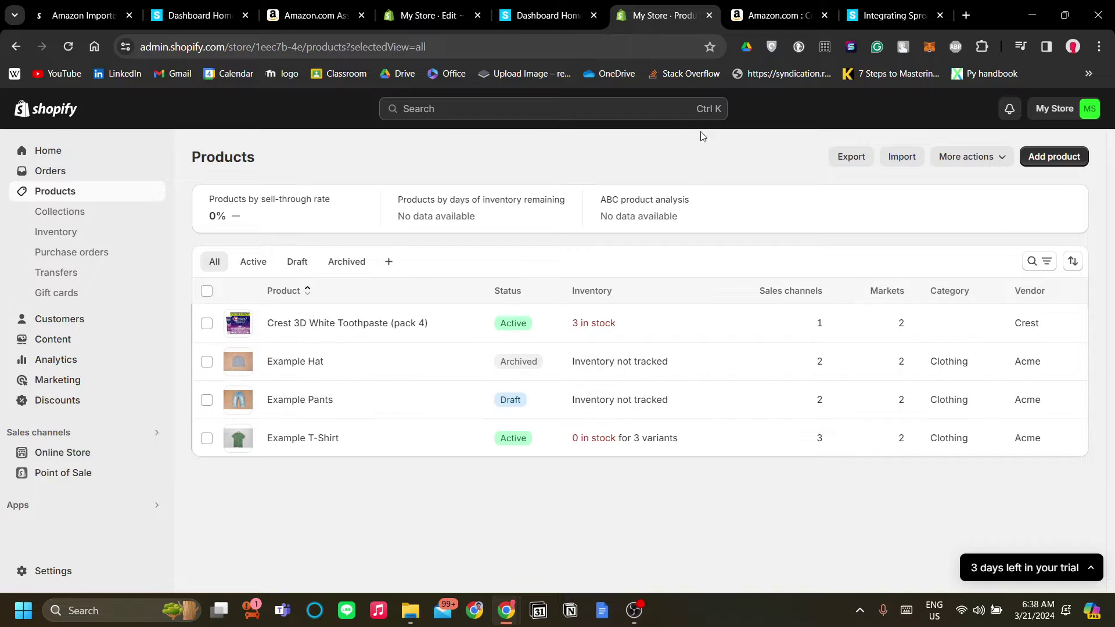
Compare the Spreadr import with the Amazon listing, then return to the Shopify products.
{"action": "left_click", "coordinate": [546, 15]}
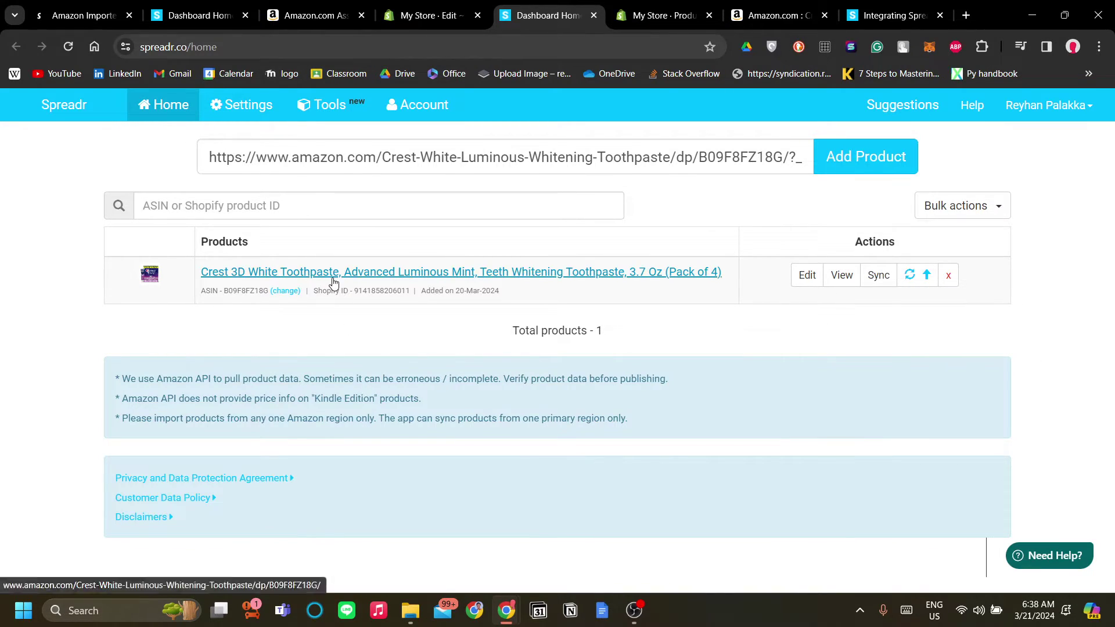
{"action": "left_click", "coordinate": [781, 14]}
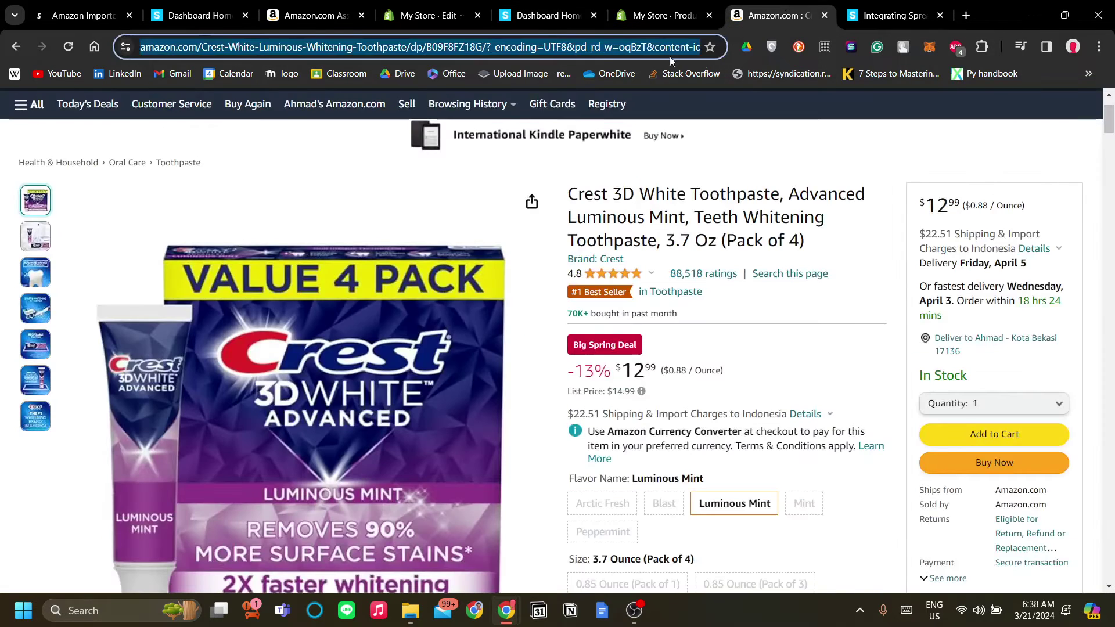
{"action": "left_click", "coordinate": [521, 8]}
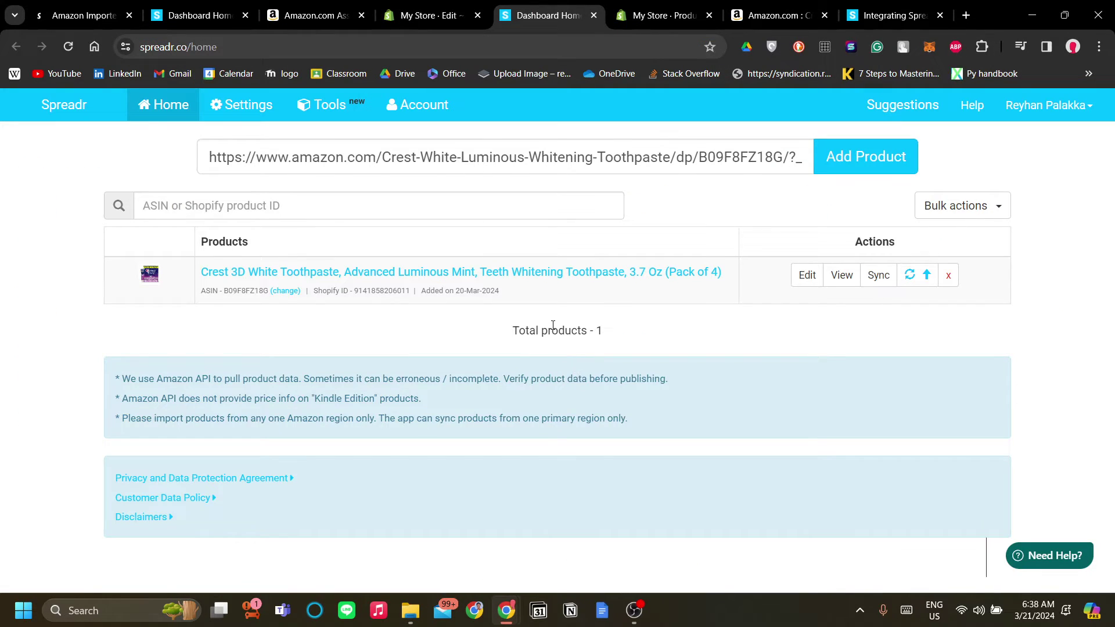
{"action": "left_click", "coordinate": [665, 16]}
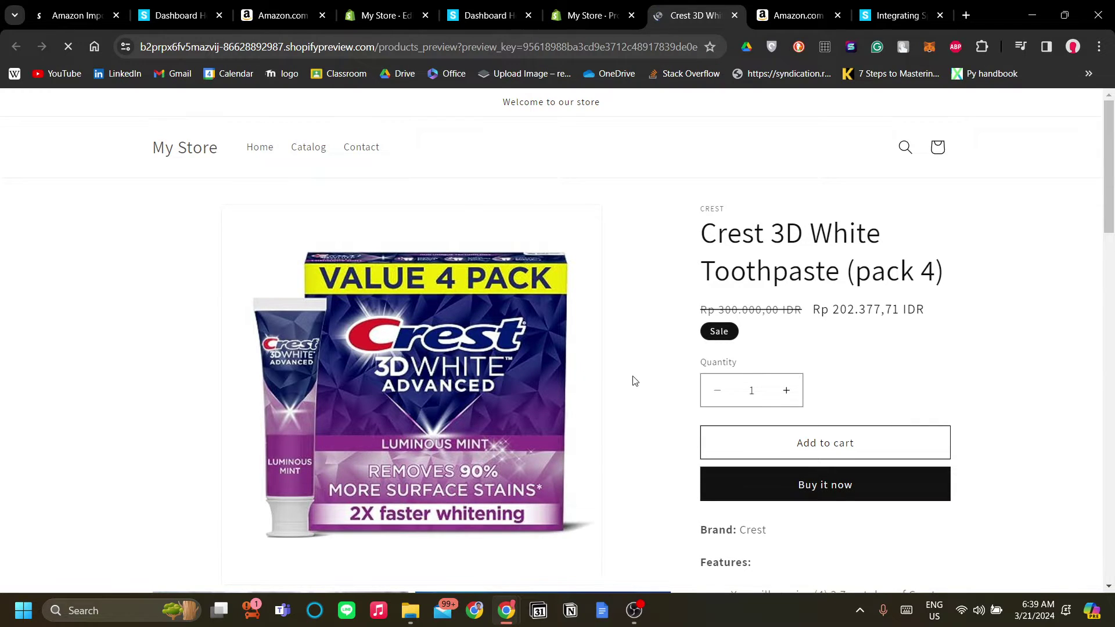
{"action": "scroll", "coordinate": [624, 354], "scroll_direction": "down", "scroll_amount": 2}
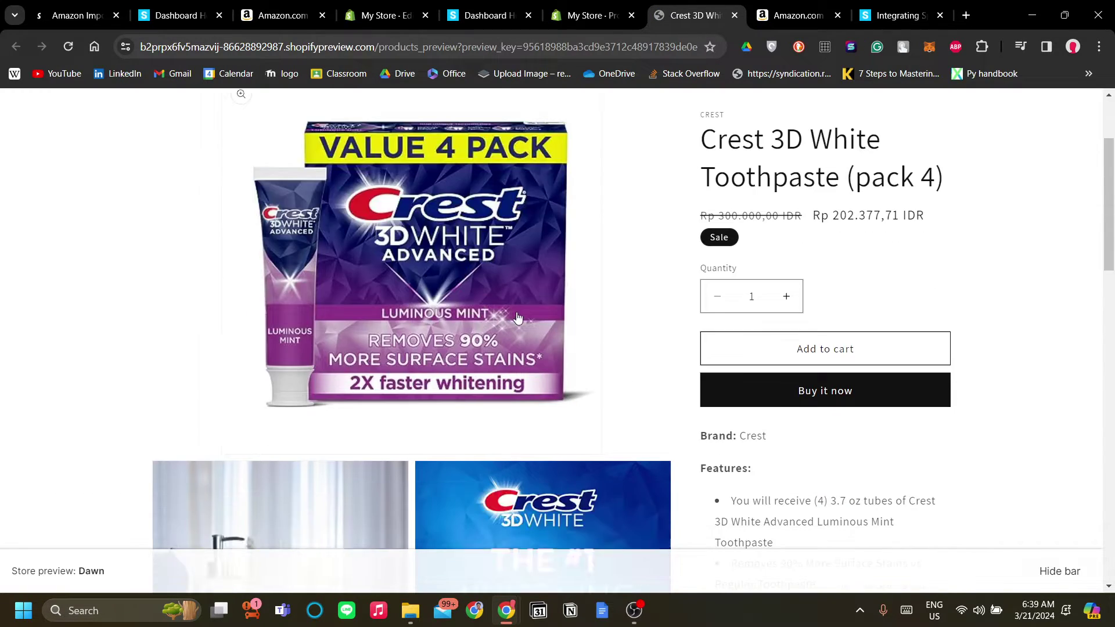
{"action": "scroll", "coordinate": [656, 378], "scroll_direction": "down", "scroll_amount": 6}
{"action": "scroll", "coordinate": [694, 406], "scroll_direction": "up", "scroll_amount": 6}
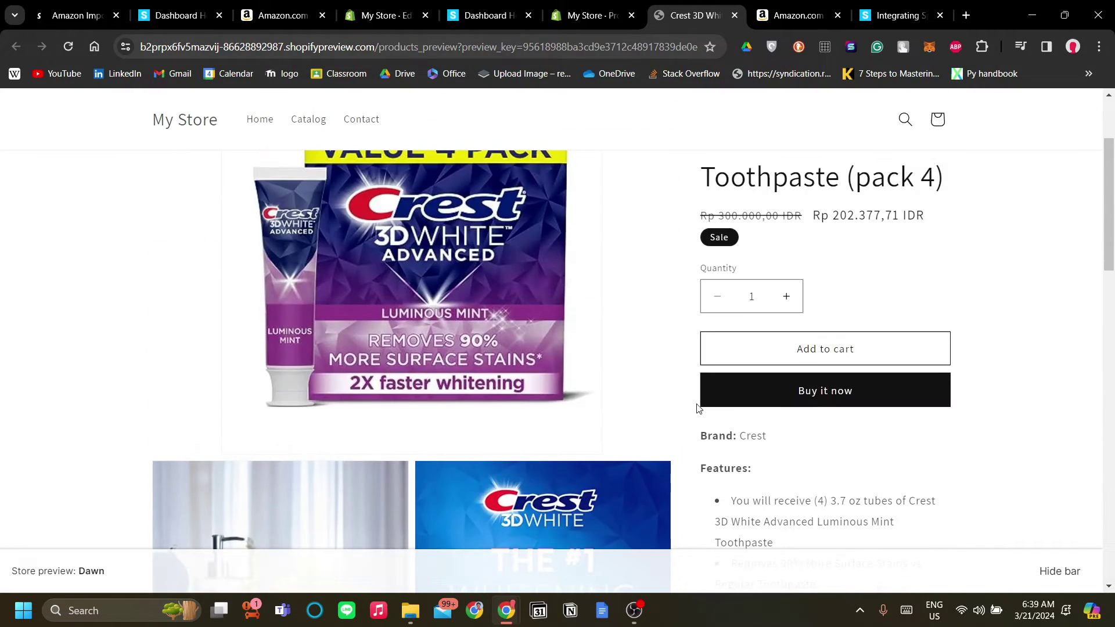
{"action": "scroll", "coordinate": [689, 408], "scroll_direction": "down", "scroll_amount": 4}
{"action": "scroll", "coordinate": [689, 408], "scroll_direction": "down", "scroll_amount": 5}
{"action": "scroll", "coordinate": [690, 406], "scroll_direction": "up", "scroll_amount": 12}
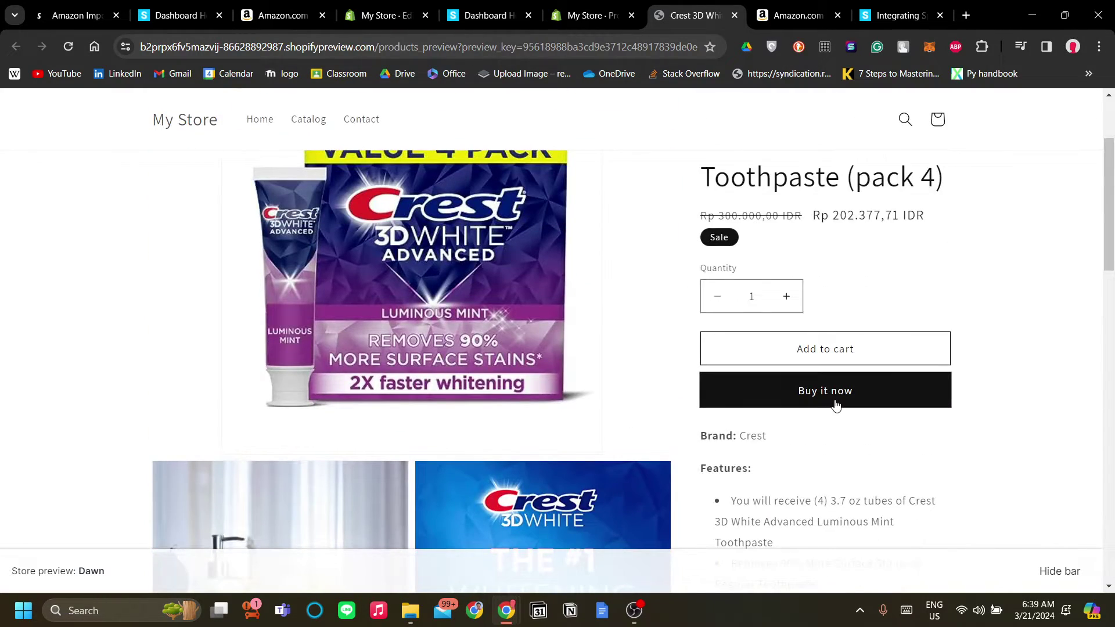
{"action": "left_click", "coordinate": [773, 392]}
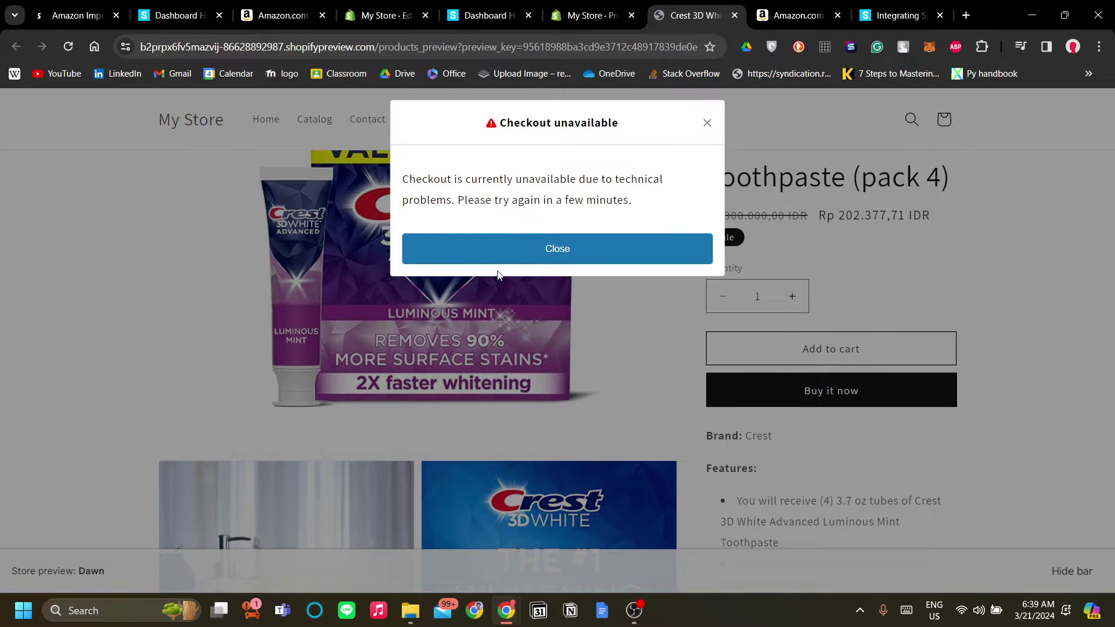
{"action": "left_click", "coordinate": [572, 250]}
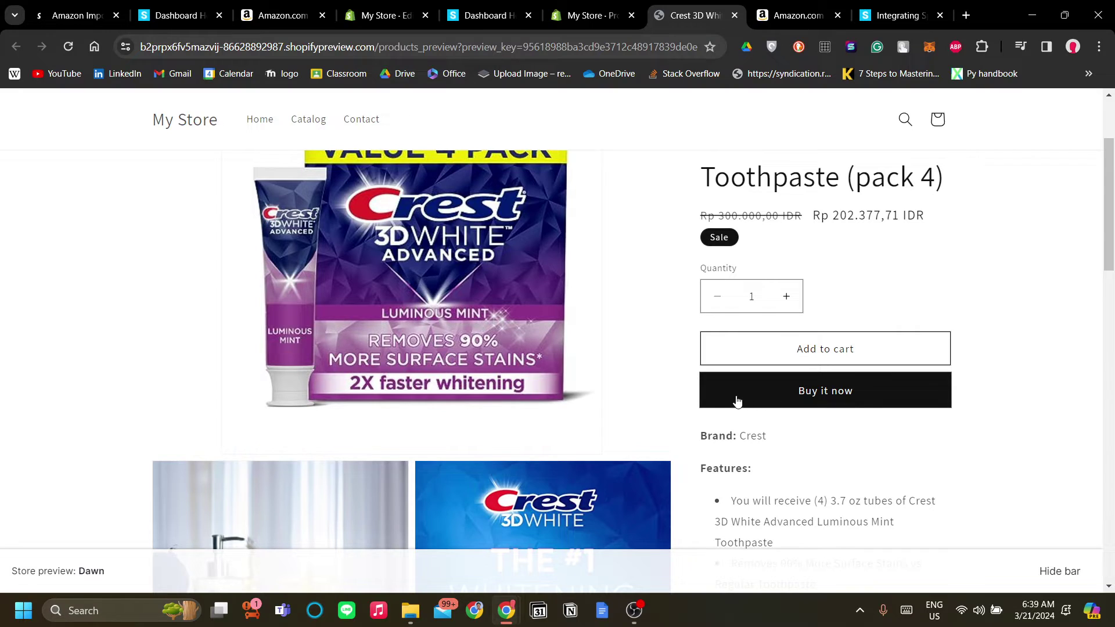
{"action": "scroll", "coordinate": [691, 405], "scroll_direction": "up", "scroll_amount": 2}
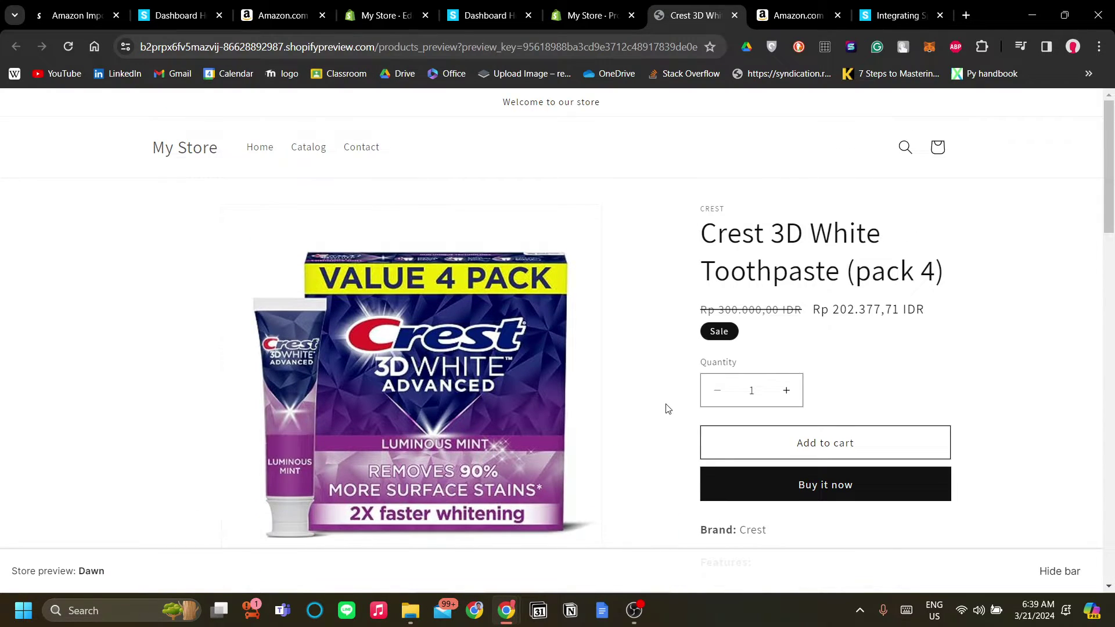
{"action": "scroll", "coordinate": [668, 409], "scroll_direction": "down", "scroll_amount": 2}
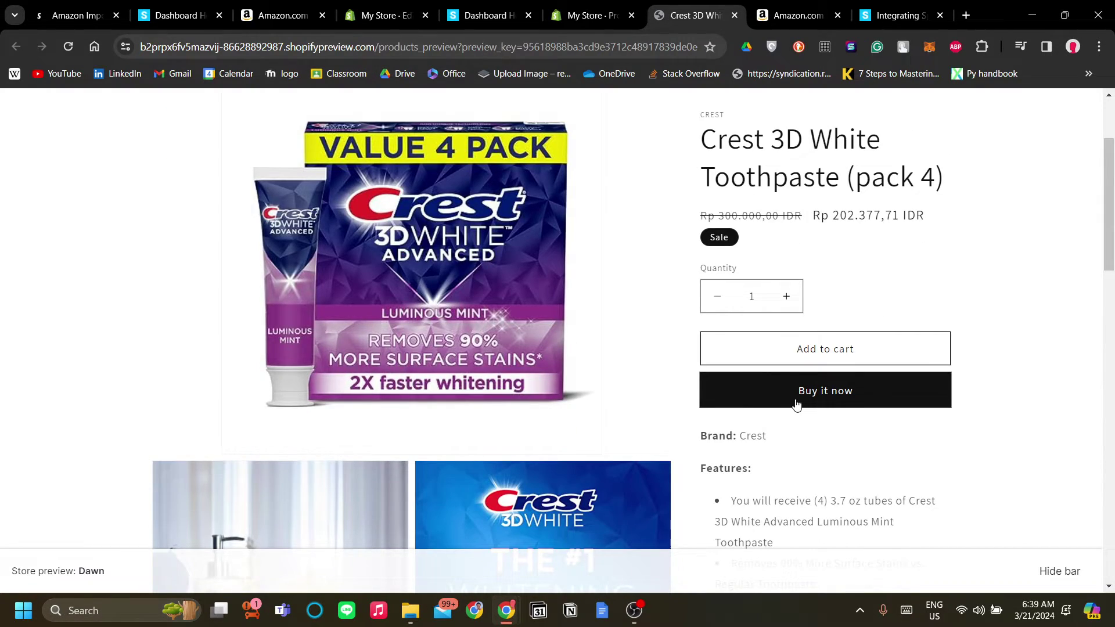
{"action": "scroll", "coordinate": [604, 401], "scroll_direction": "up", "scroll_amount": 2}
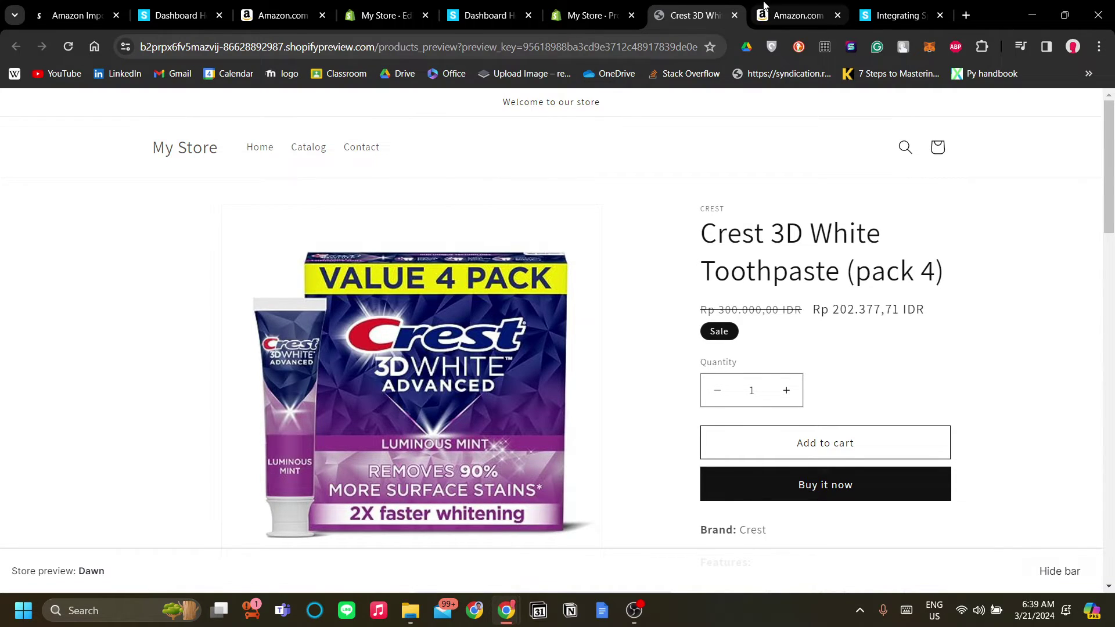
Scroll the Amazon Crest 4-pack listing, then return to the store's Products admin list.
{"action": "left_click", "coordinate": [799, 15]}
{"action": "scroll", "coordinate": [683, 371], "scroll_direction": "down", "scroll_amount": 3}
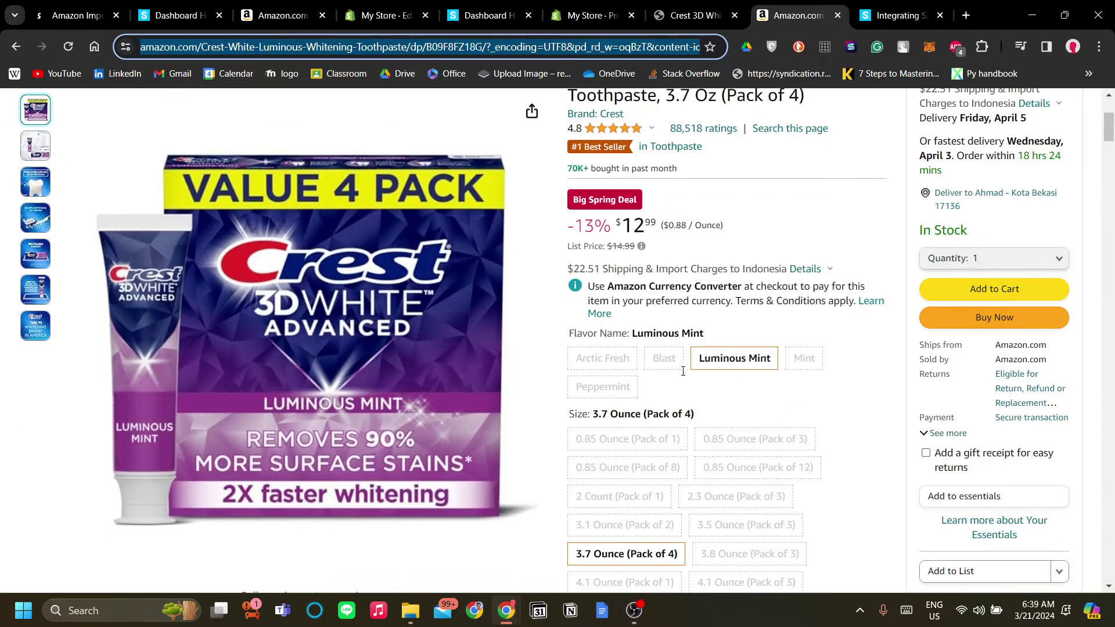
{"action": "scroll", "coordinate": [664, 419], "scroll_direction": "up", "scroll_amount": 2}
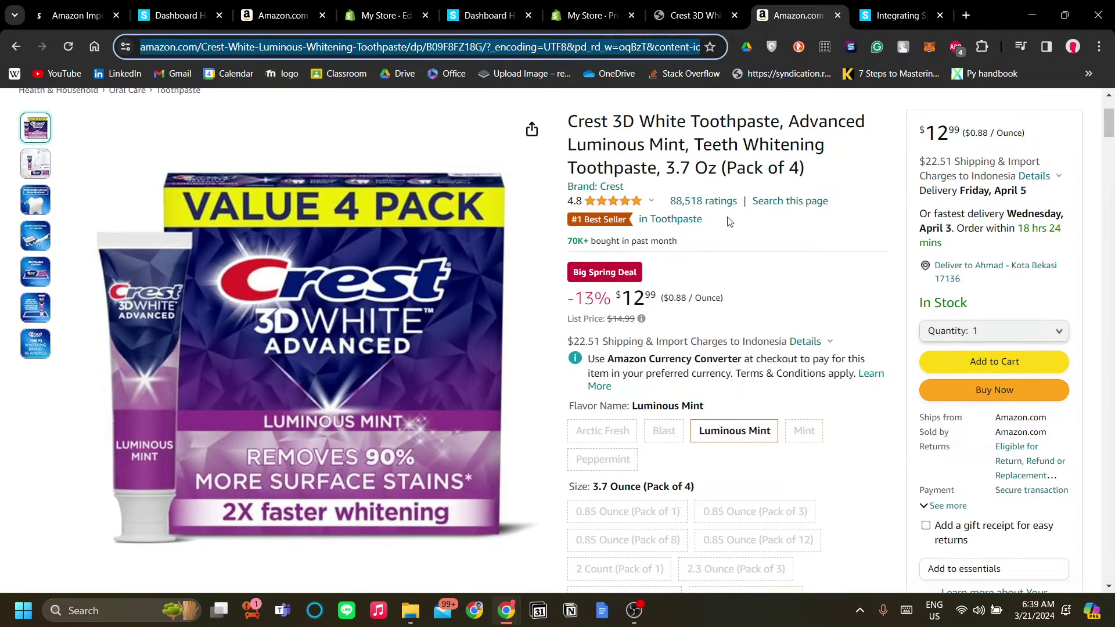
{"action": "left_click", "coordinate": [697, 18]}
{"action": "left_click", "coordinate": [574, 18]}
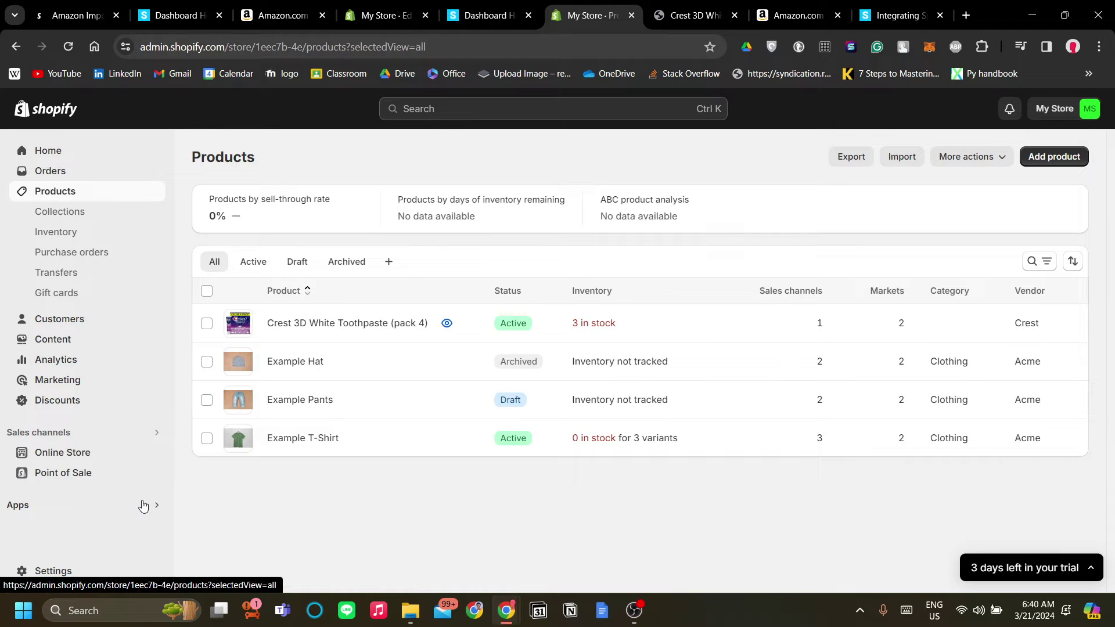
Review product.spreadr-button.liquid and the storefront preview, then open the Integrating Spreadr guide.
{"action": "key", "text": "ctrl+Tab"}
{"action": "key", "text": "ctrl+Tab"}
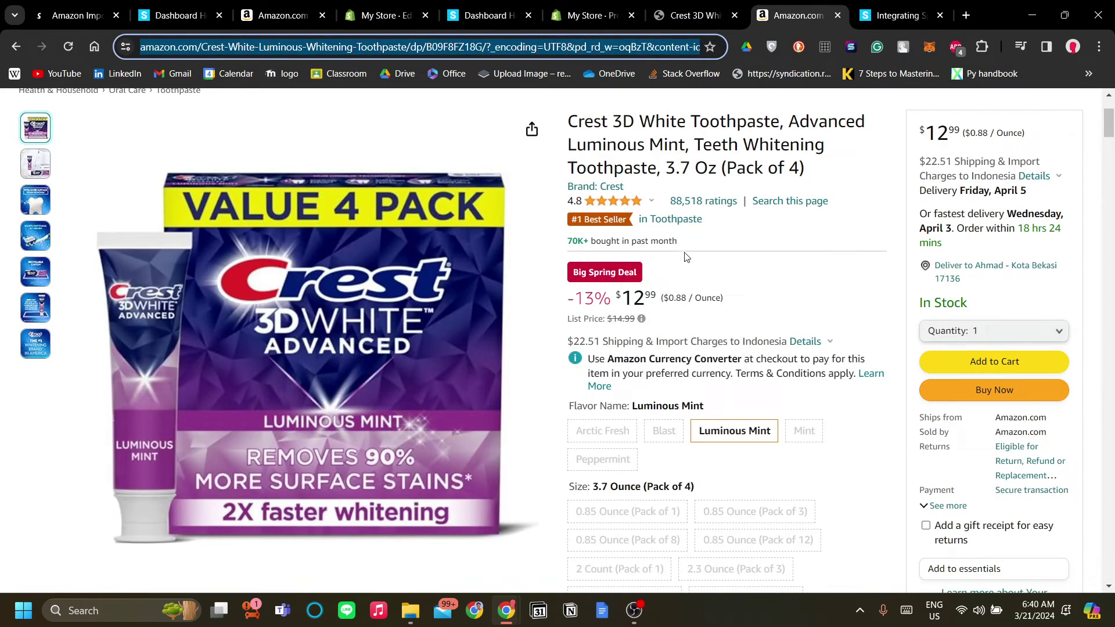
{"action": "left_click", "coordinate": [689, 7]}
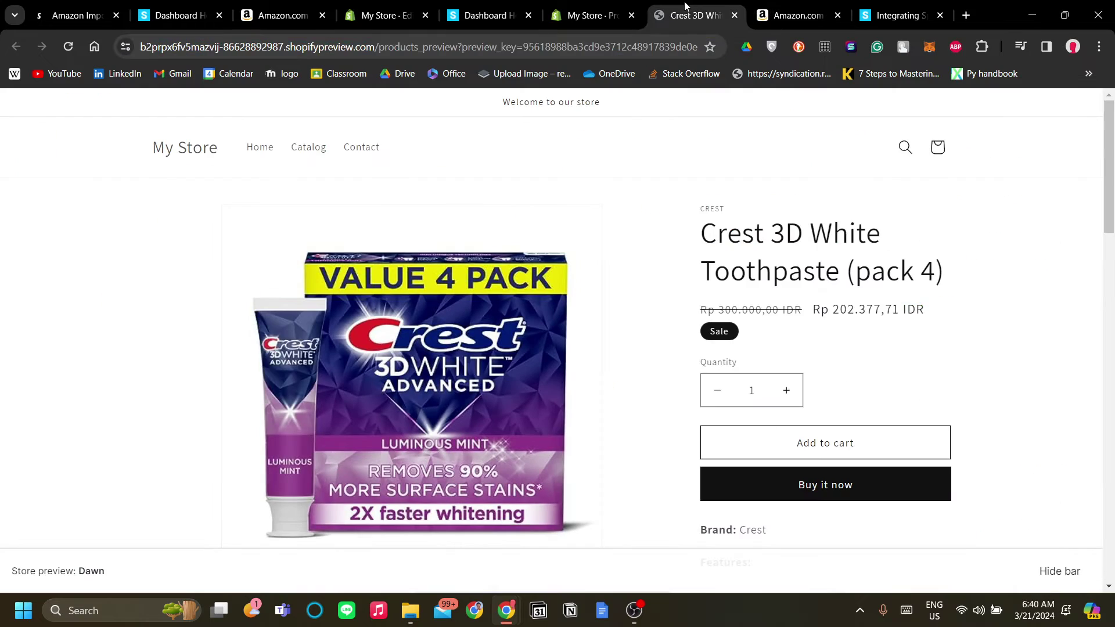
{"action": "left_click", "coordinate": [571, 4]}
{"action": "key", "text": "ctrl+shift+Tab"}
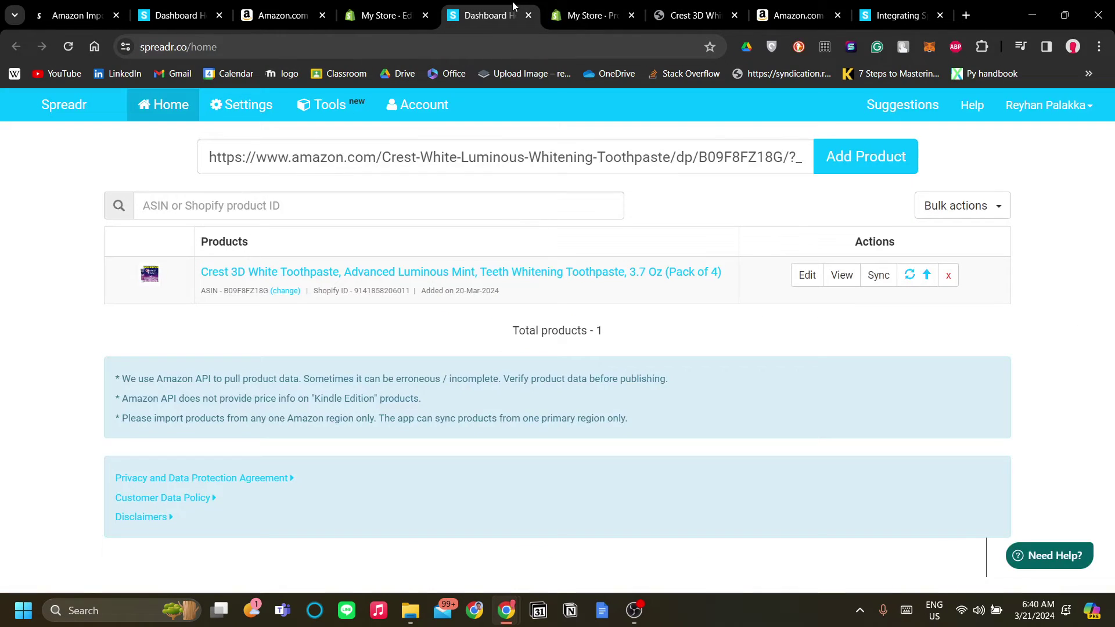
{"action": "left_click", "coordinate": [592, 7]}
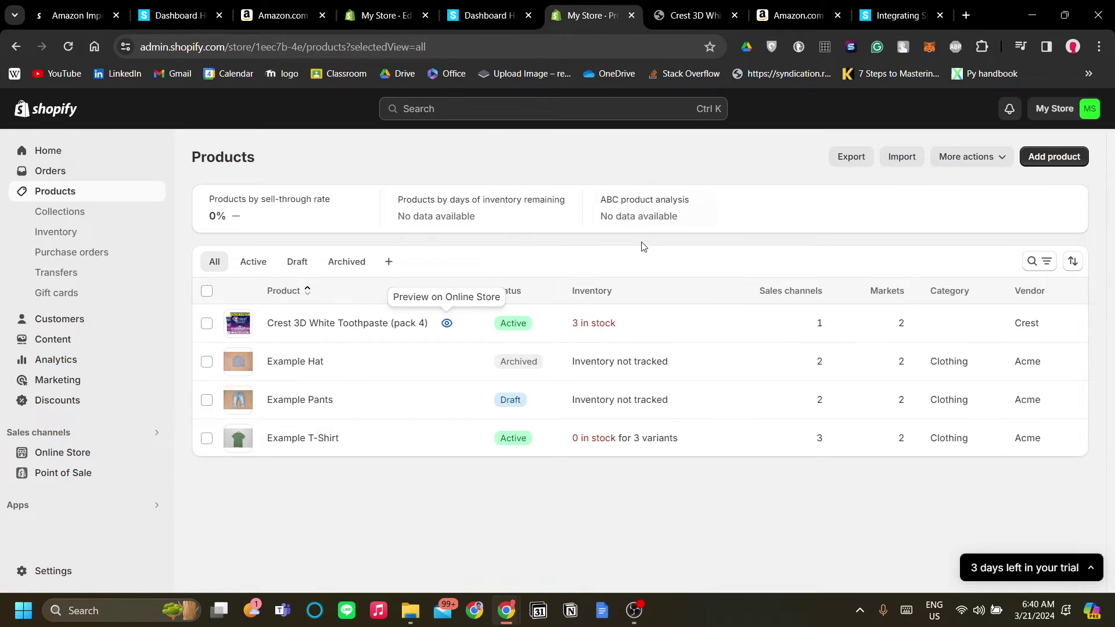
{"action": "left_click", "coordinate": [385, 7]}
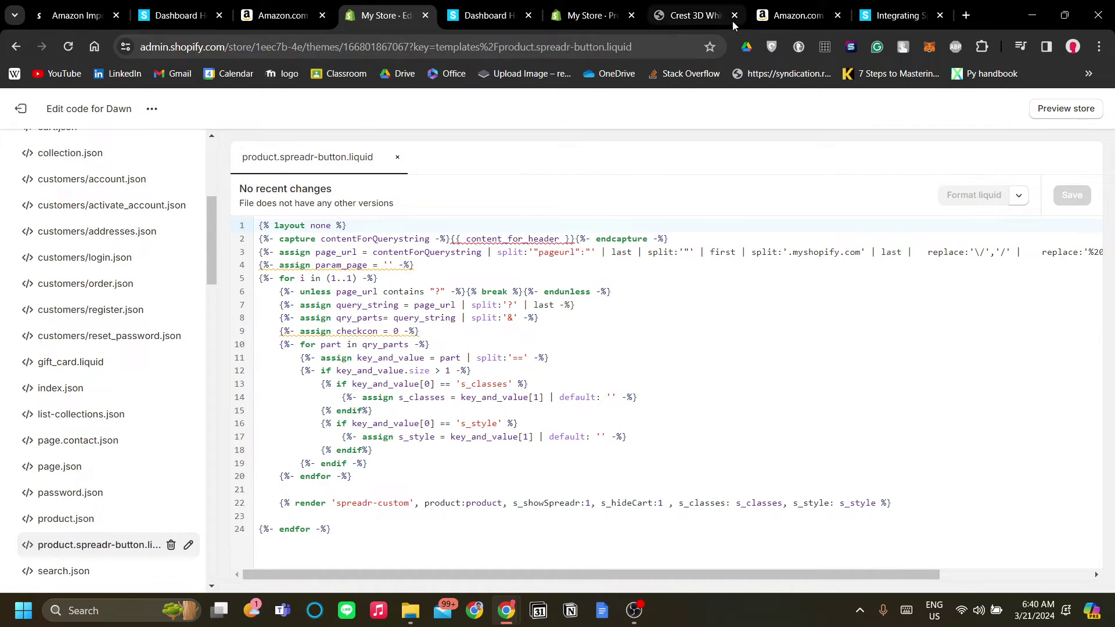
{"action": "left_click", "coordinate": [593, 16]}
{"action": "left_click", "coordinate": [700, 6]}
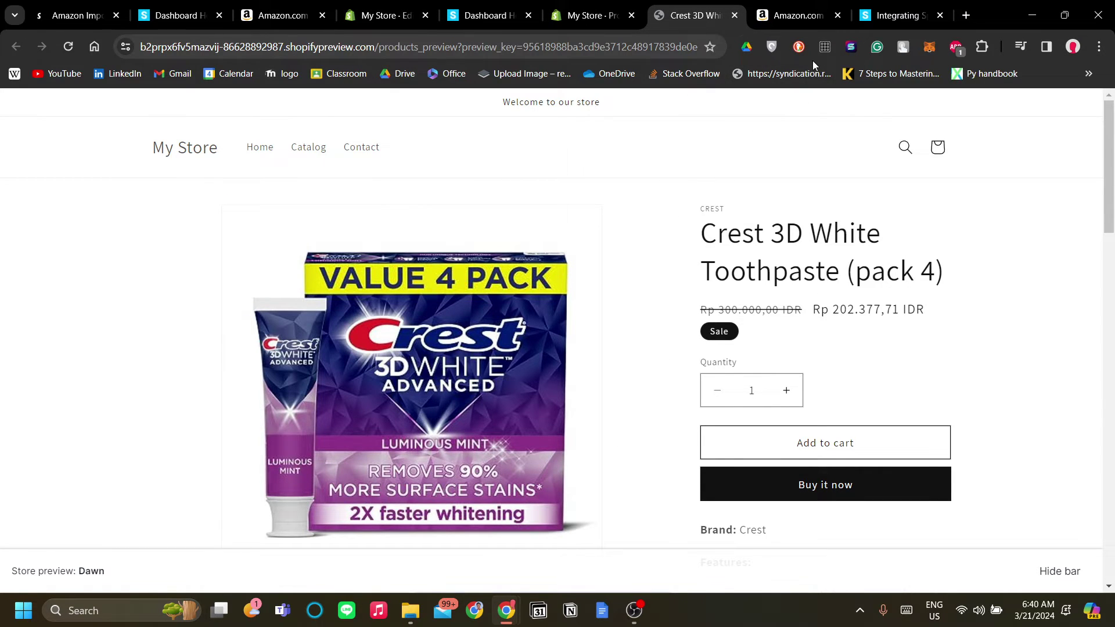
{"action": "left_click", "coordinate": [904, 6]}
{"action": "scroll", "coordinate": [664, 224], "scroll_direction": "up", "scroll_amount": 10}
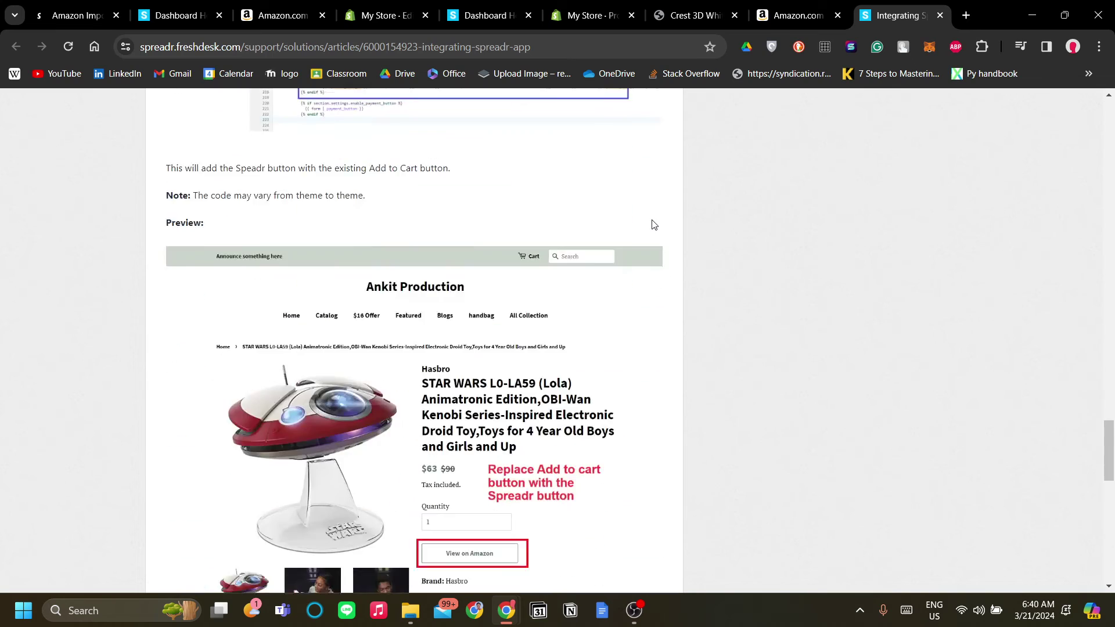
{"action": "scroll", "coordinate": [447, 319], "scroll_direction": "up", "scroll_amount": 10}
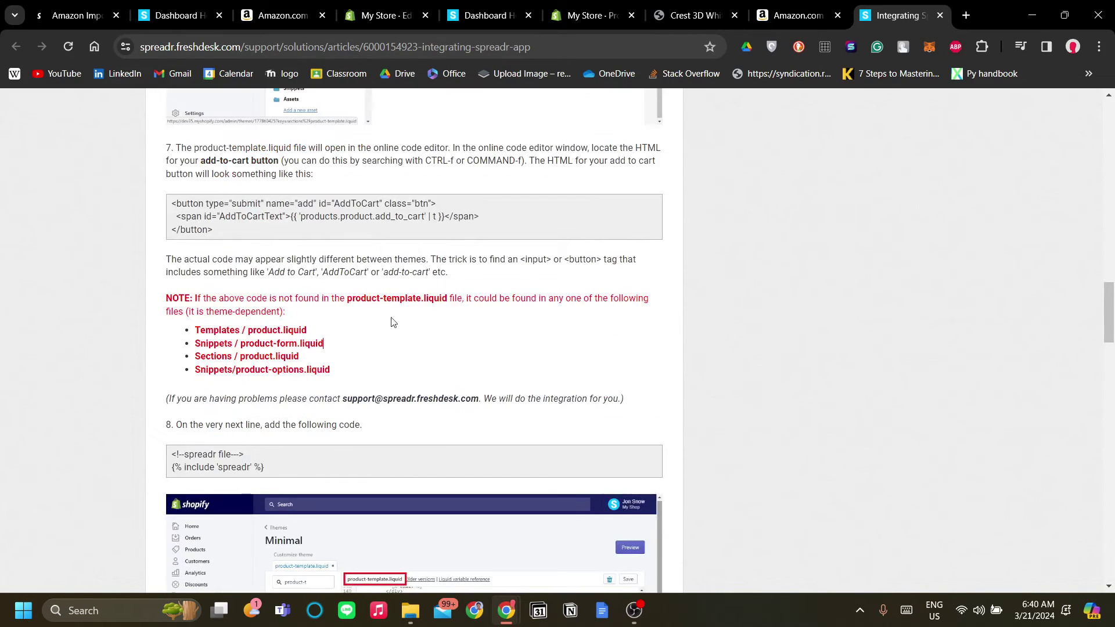
{"action": "left_click_drag", "start_coordinate": [357, 372], "coordinate": [190, 351]}
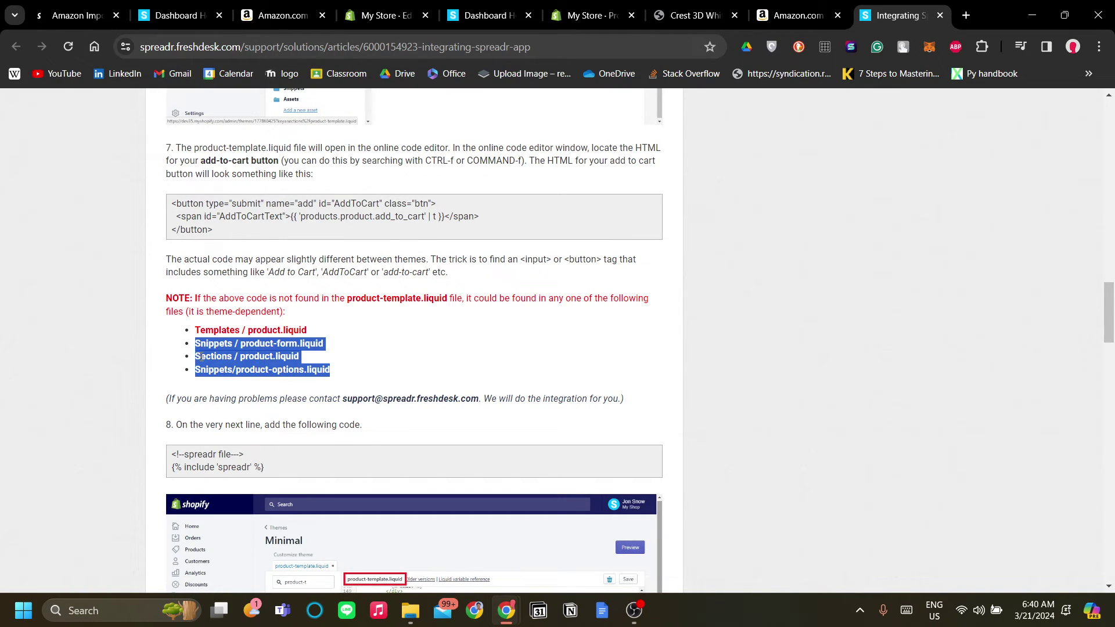
{"action": "left_click_drag", "start_coordinate": [348, 381], "coordinate": [233, 324]}
{"action": "left_click", "coordinate": [224, 352]}
{"action": "left_click", "coordinate": [327, 360]}
{"action": "scroll", "coordinate": [327, 363], "scroll_direction": "down", "scroll_amount": 3}
{"action": "scroll", "coordinate": [327, 366], "scroll_direction": "up", "scroll_amount": 4}
{"action": "scroll", "coordinate": [326, 366], "scroll_direction": "down", "scroll_amount": 1}
{"action": "left_click", "coordinate": [255, 331]}
{"action": "scroll", "coordinate": [259, 323], "scroll_direction": "down", "scroll_amount": 20}
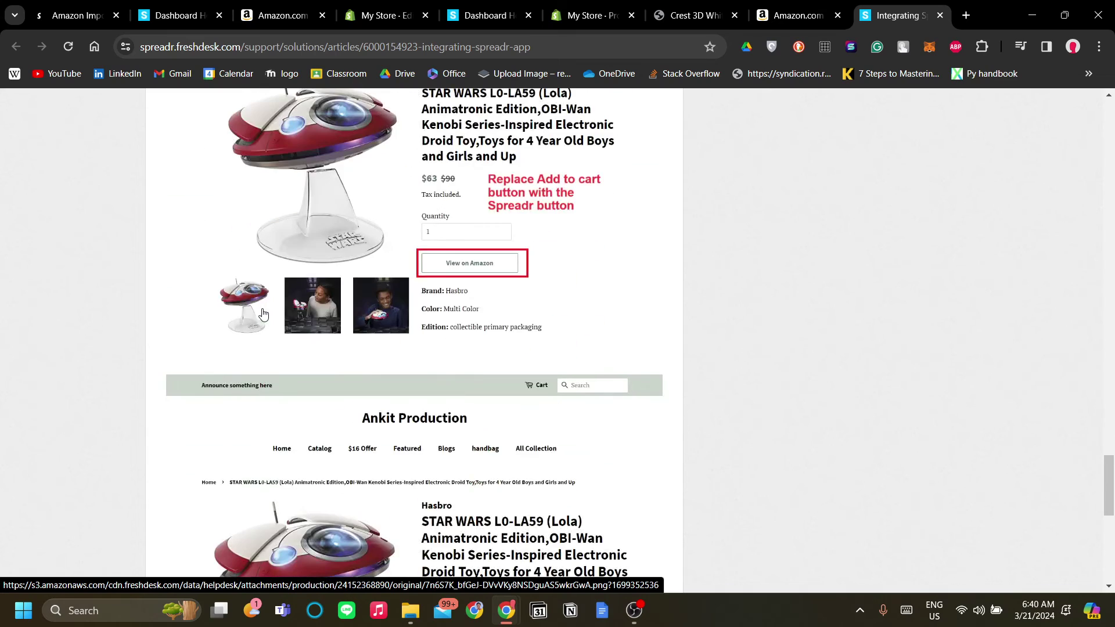
{"action": "scroll", "coordinate": [263, 314], "scroll_direction": "down", "scroll_amount": 2}
{"action": "scroll", "coordinate": [263, 315], "scroll_direction": "up", "scroll_amount": 3}
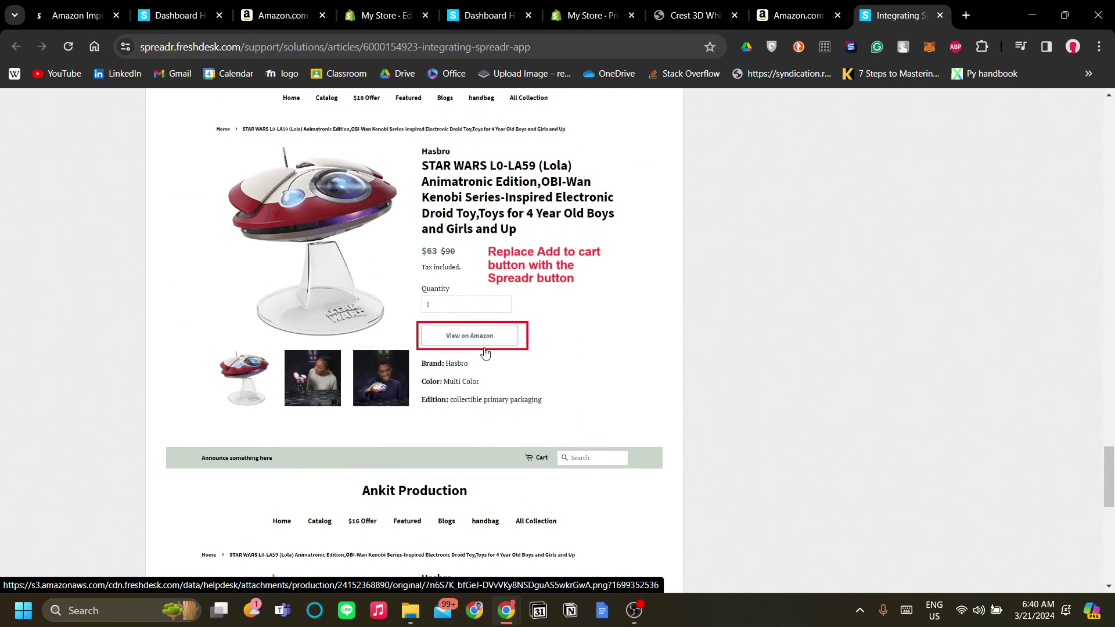
{"action": "scroll", "coordinate": [479, 352], "scroll_direction": "up", "scroll_amount": 1}
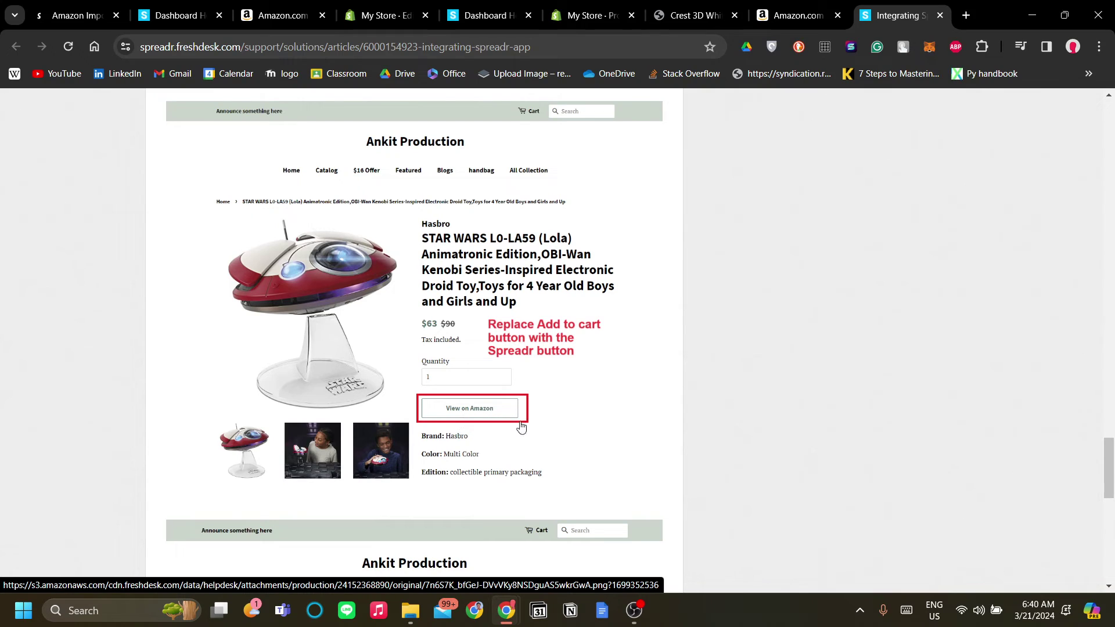
{"action": "scroll", "coordinate": [459, 424], "scroll_direction": "up", "scroll_amount": 3}
{"action": "scroll", "coordinate": [444, 389], "scroll_direction": "down", "scroll_amount": 4}
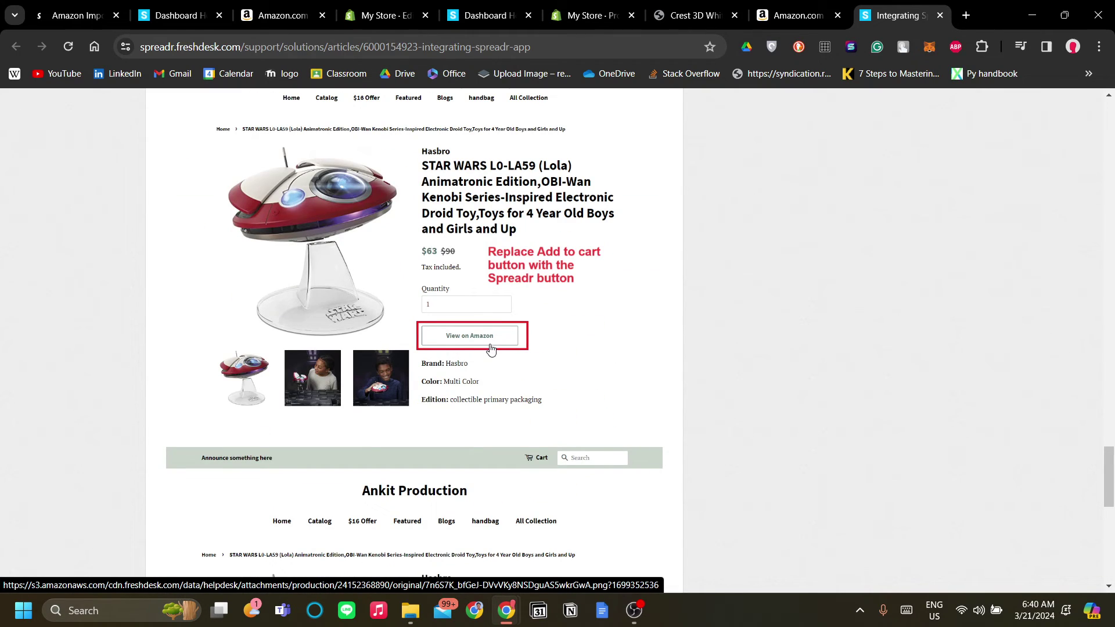
{"action": "scroll", "coordinate": [491, 343], "scroll_direction": "down", "scroll_amount": 7}
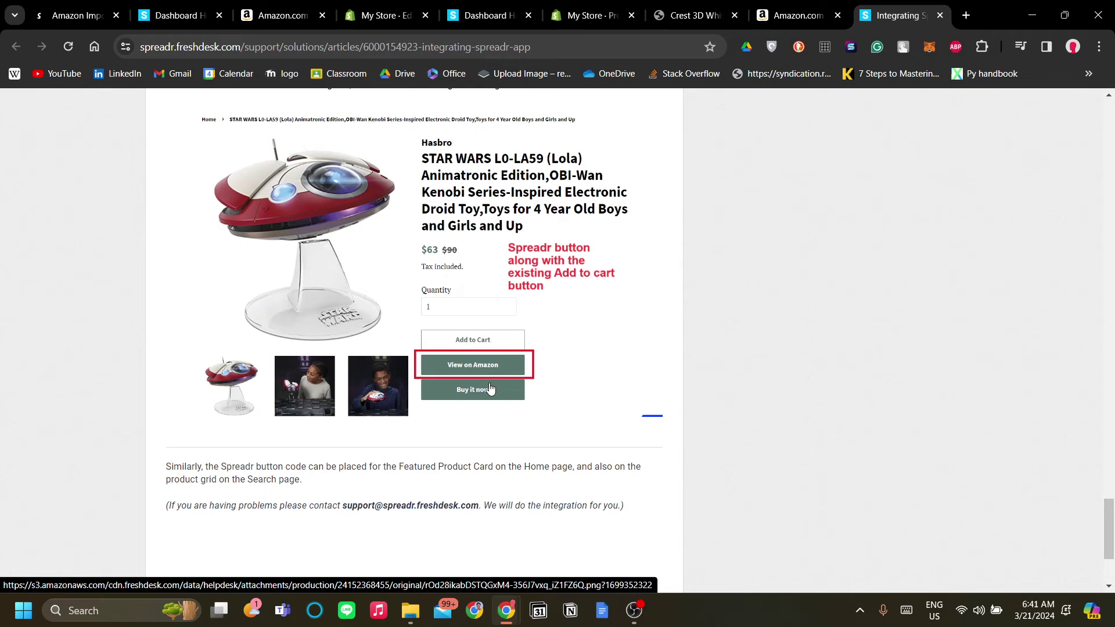
{"action": "scroll", "coordinate": [476, 407], "scroll_direction": "up", "scroll_amount": 1}
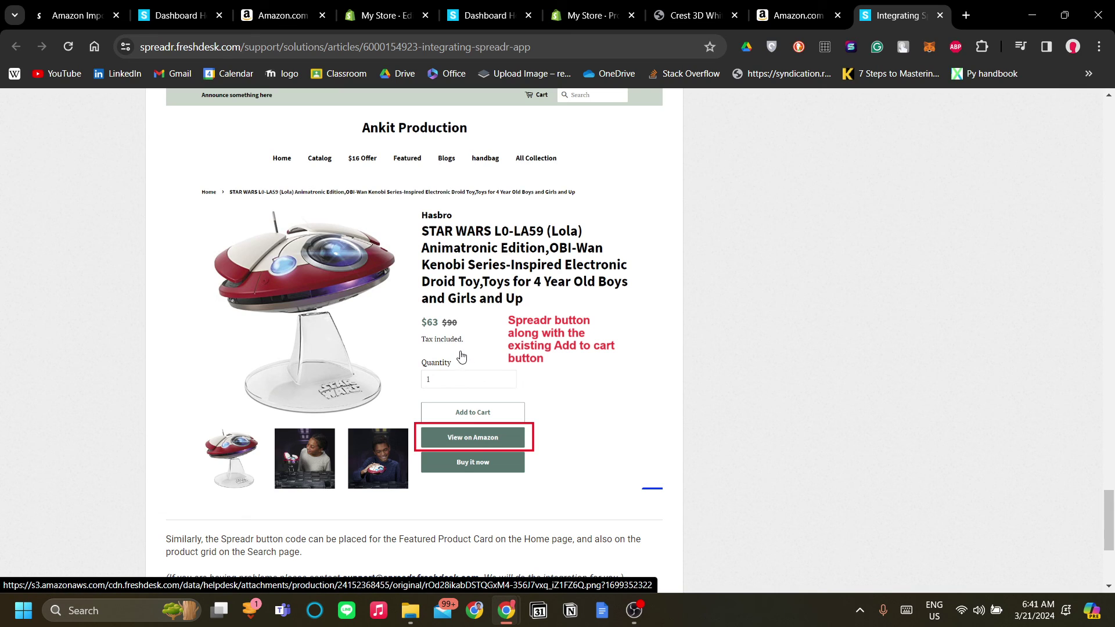
{"action": "scroll", "coordinate": [461, 347], "scroll_direction": "down", "scroll_amount": 4}
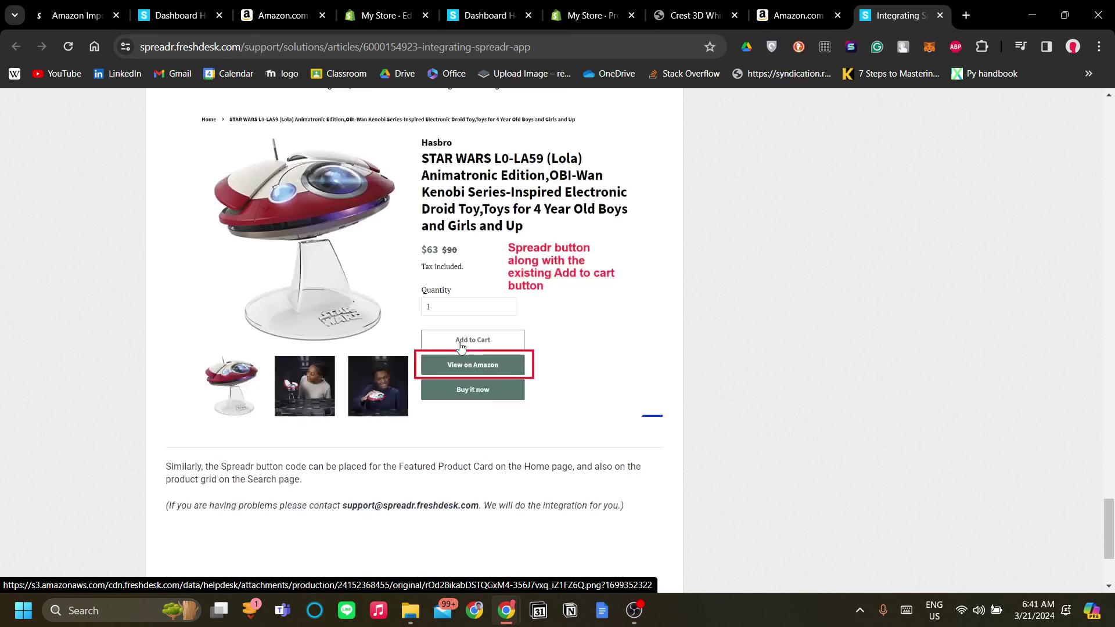
{"action": "scroll", "coordinate": [462, 375], "scroll_direction": "up", "scroll_amount": 6}
{"action": "scroll", "coordinate": [462, 374], "scroll_direction": "up", "scroll_amount": 10}
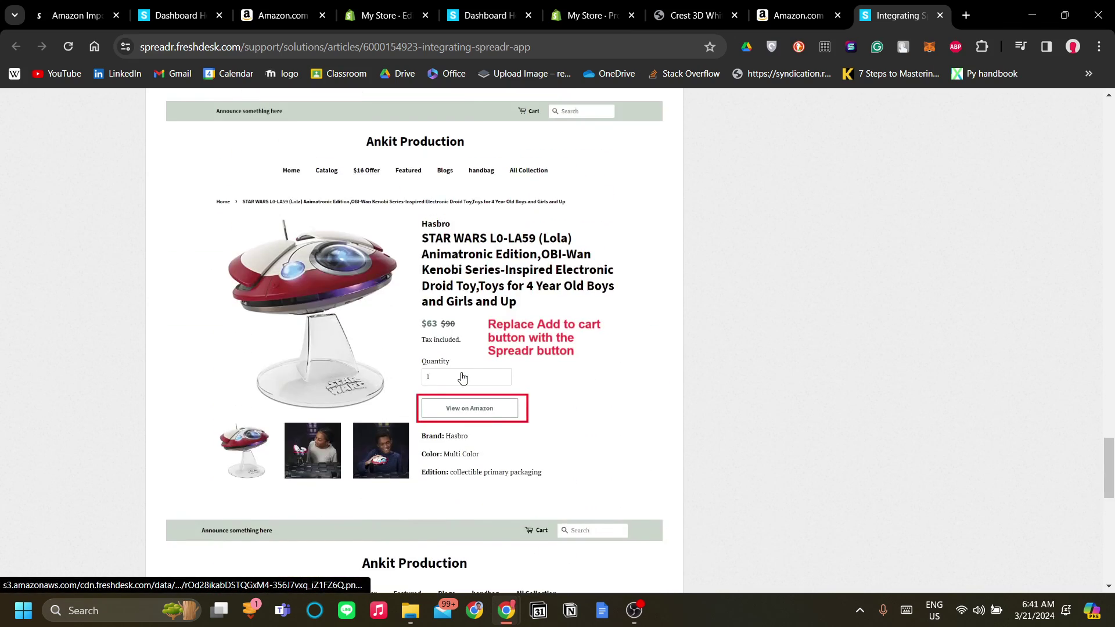
{"action": "scroll", "coordinate": [462, 376], "scroll_direction": "up", "scroll_amount": 2}
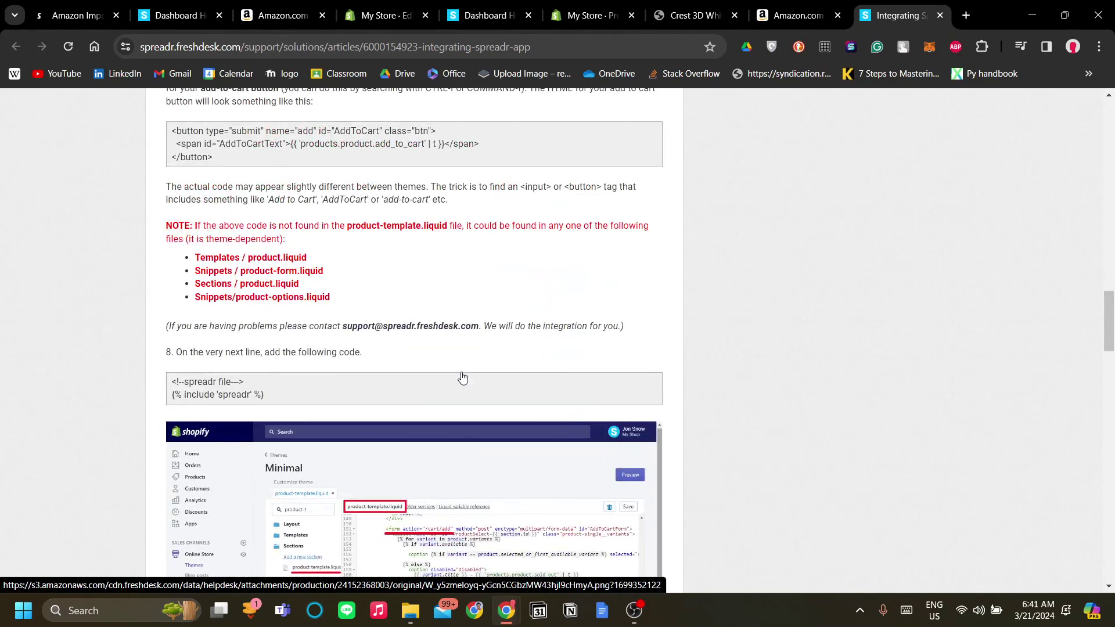